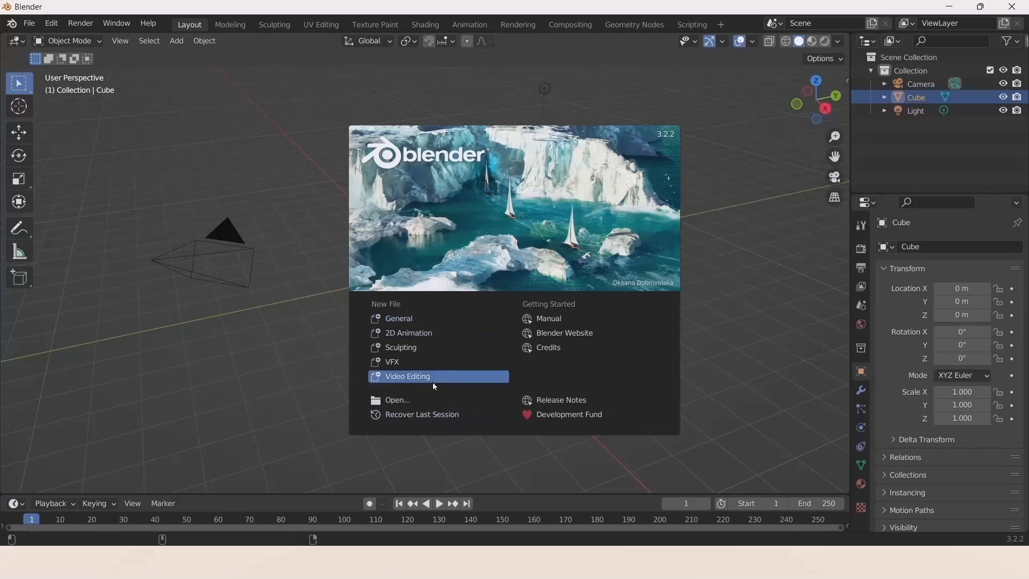
# - Start a new General file and delete the default cube, camera and light
pyautogui.click(397, 320)
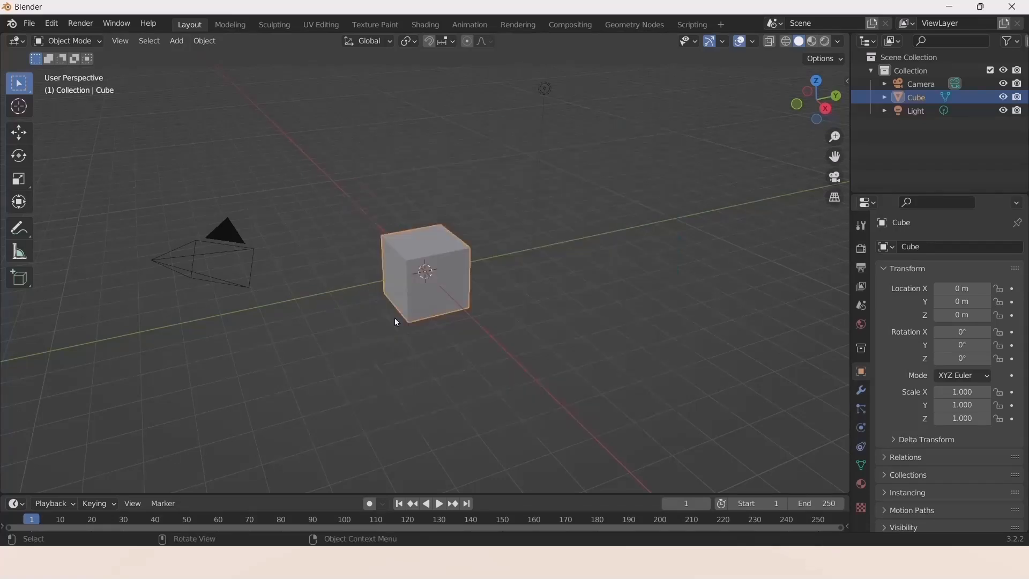
pyautogui.scroll(-3, 327, 300)
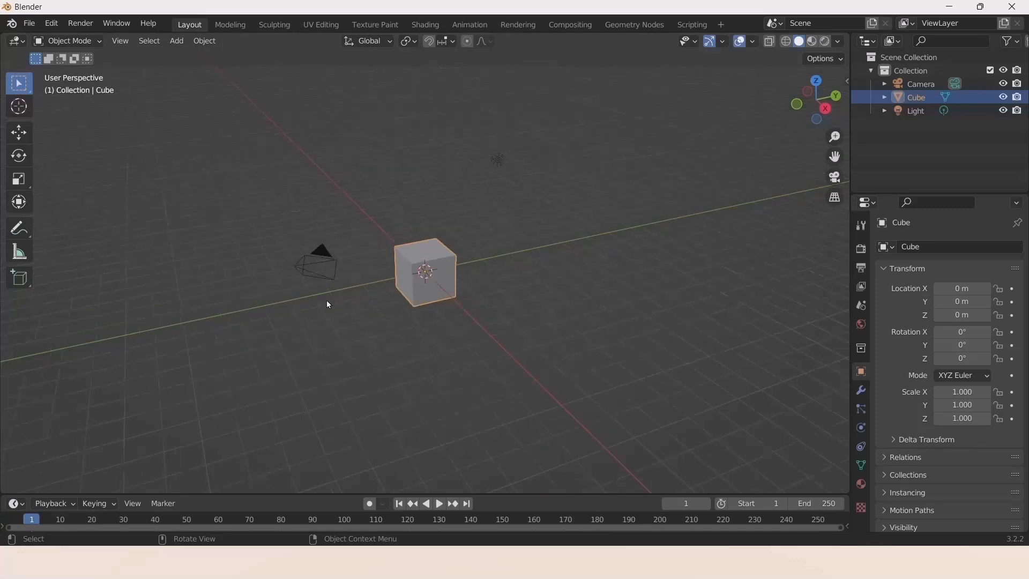
pyautogui.hotkey('shift', 'b')
pyautogui.moveTo(259, 113); pyautogui.dragTo(606, 381)
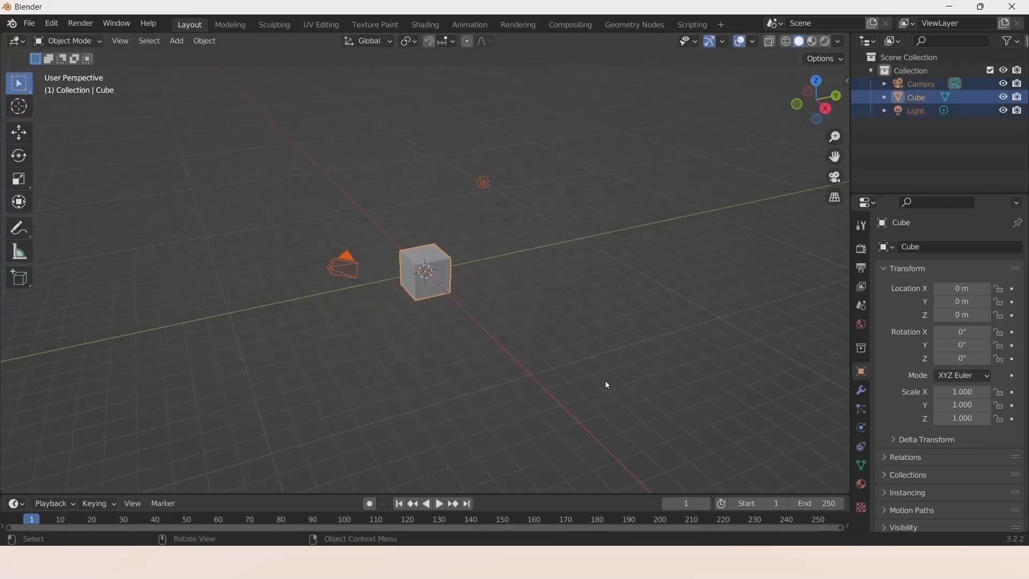
pyautogui.press('Delete')
# - Look through the Modeling, Sculpting, UV Editing and Texture Paint workspaces and return to Layout
pyautogui.moveTo(551, 321); pyautogui.dragTo(443, 345, button='middle')
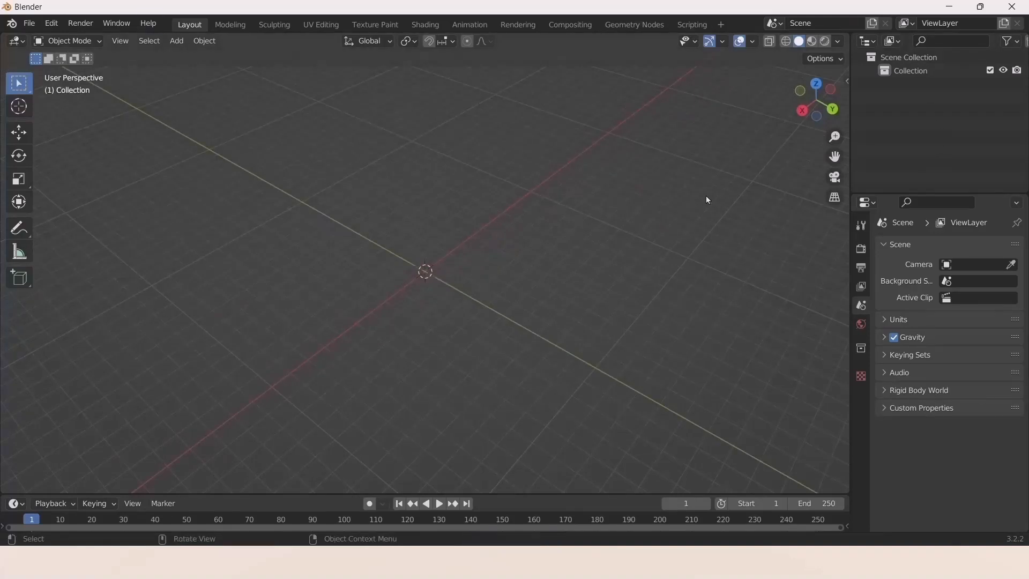
pyautogui.moveTo(325, 221); pyautogui.dragTo(349, 273, button='middle')
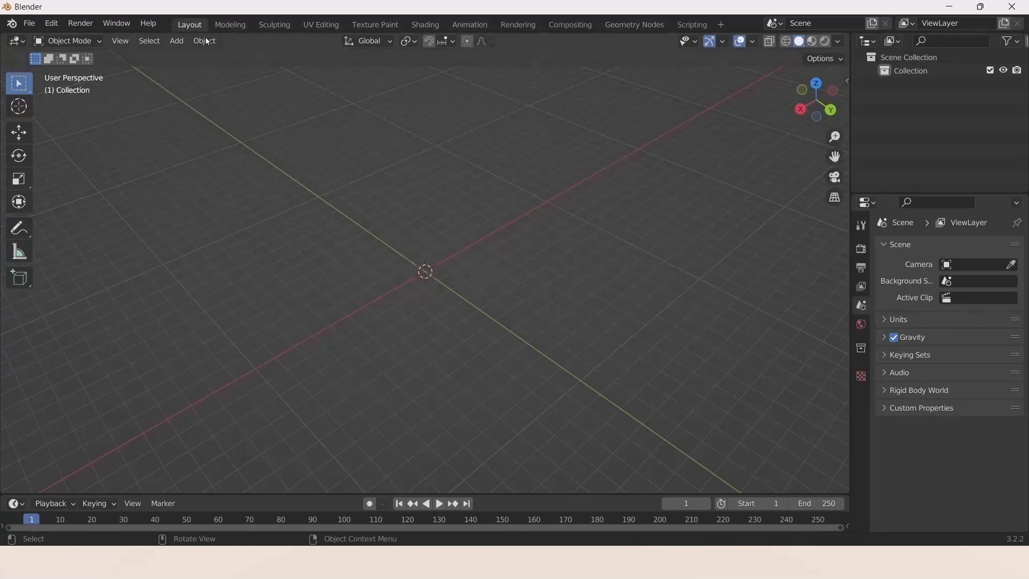
pyautogui.moveTo(351, 233); pyautogui.dragTo(413, 203, button='middle')
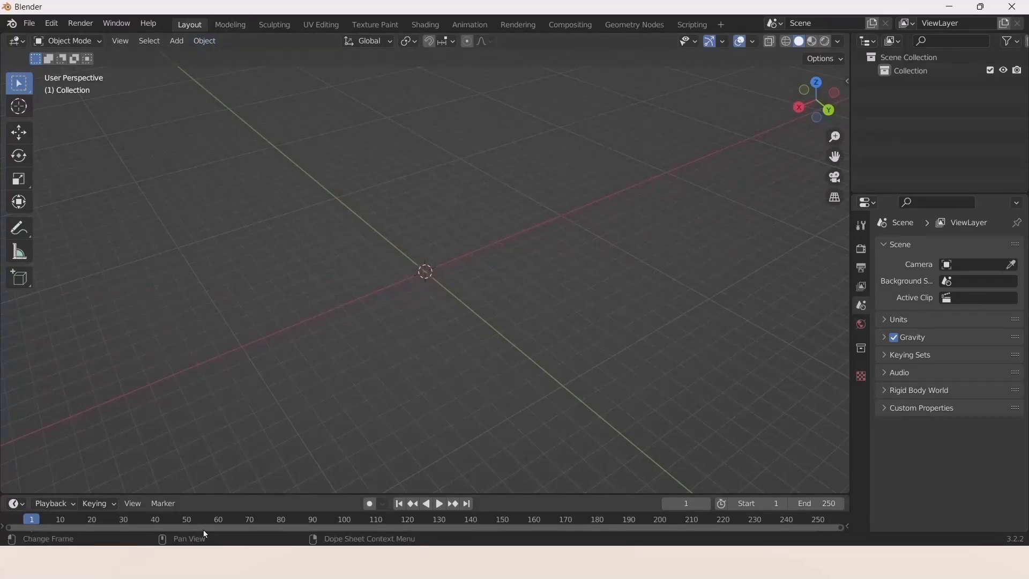
pyautogui.click(232, 25)
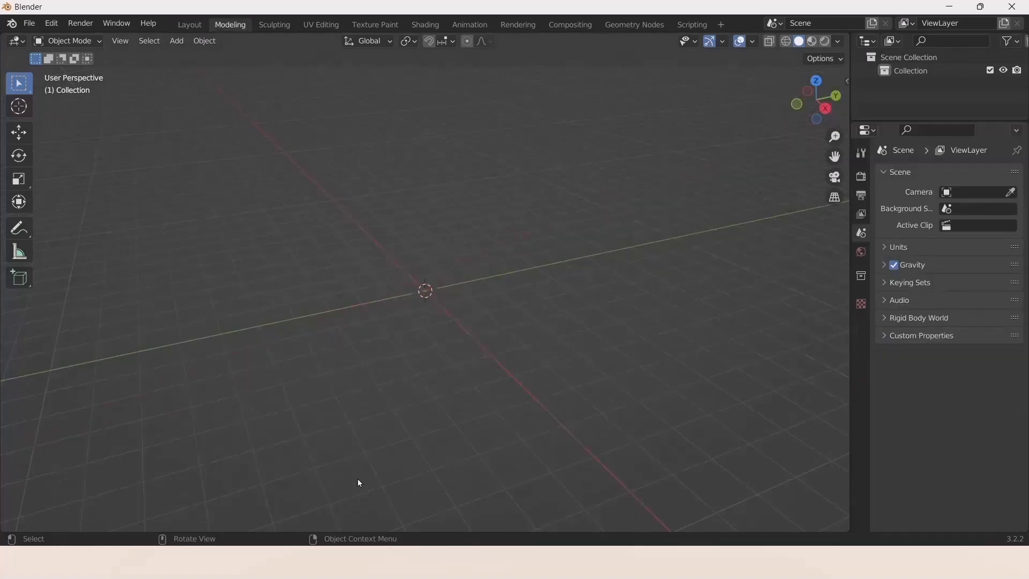
pyautogui.click(276, 24)
pyautogui.click(329, 25)
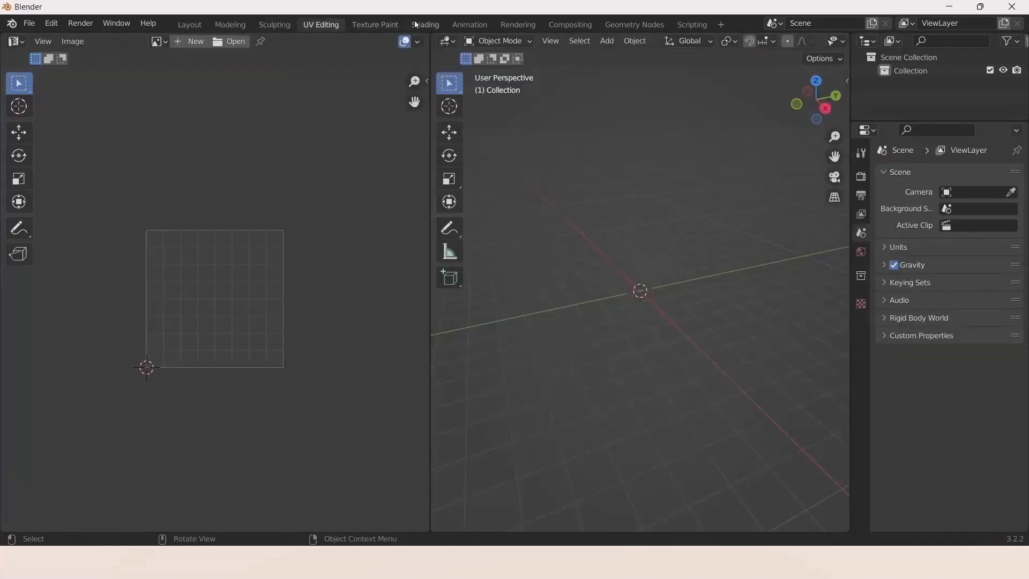
pyautogui.click(375, 25)
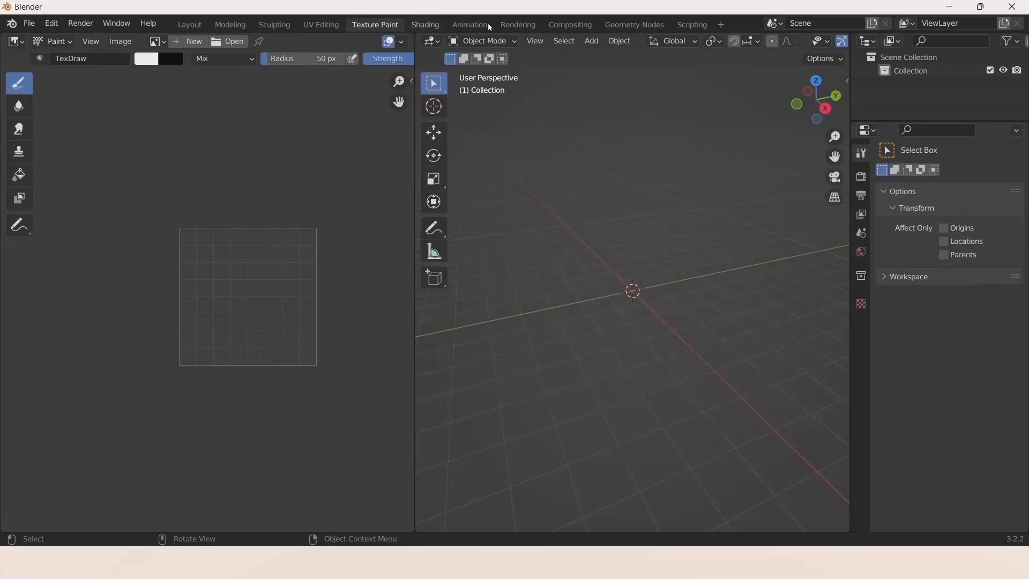
pyautogui.click(188, 25)
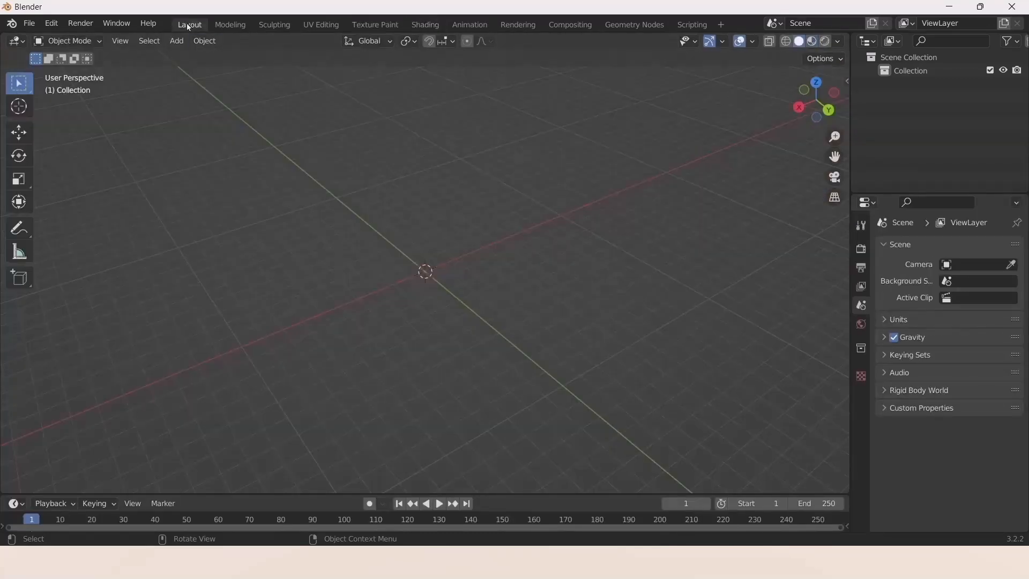
# - Switch the main editor area to the Video Sequencer and back to the 3D Viewport
pyautogui.moveTo(317, 268); pyautogui.dragTo(280, 170, button='middle')
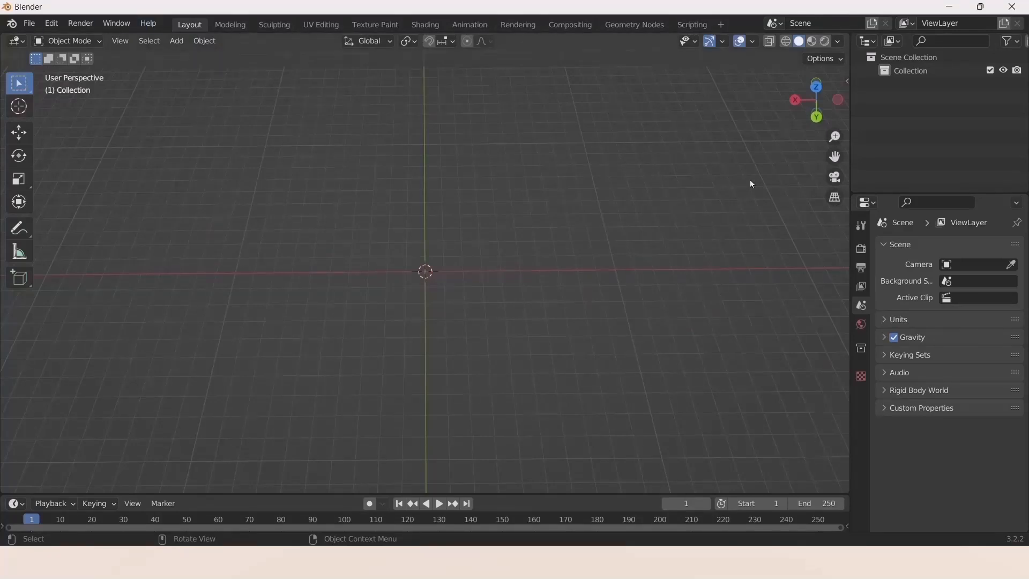
pyautogui.click(17, 41)
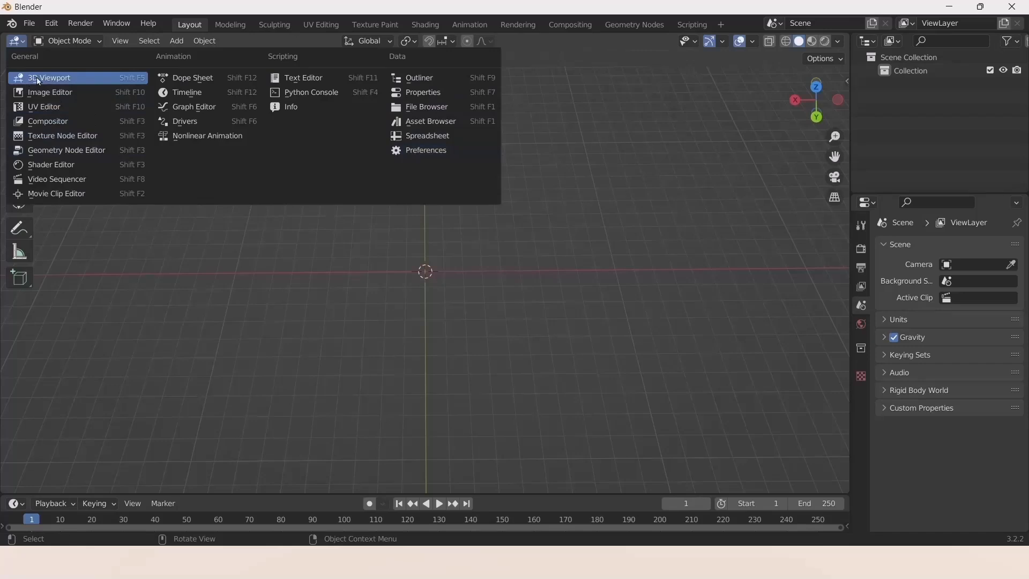
pyautogui.click(51, 78)
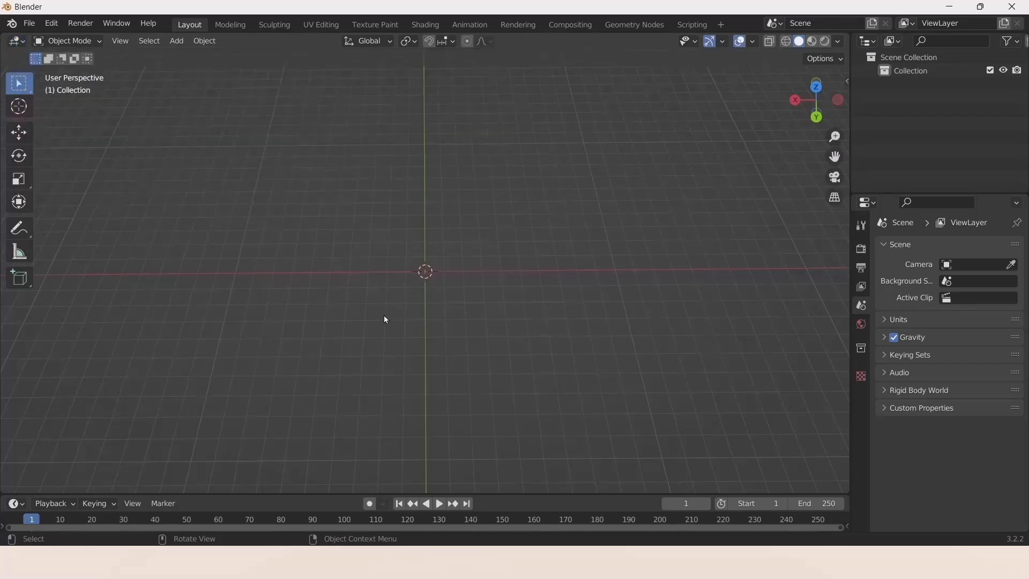
pyautogui.moveTo(384, 315); pyautogui.dragTo(419, 354, button='middle')
pyautogui.click(18, 41)
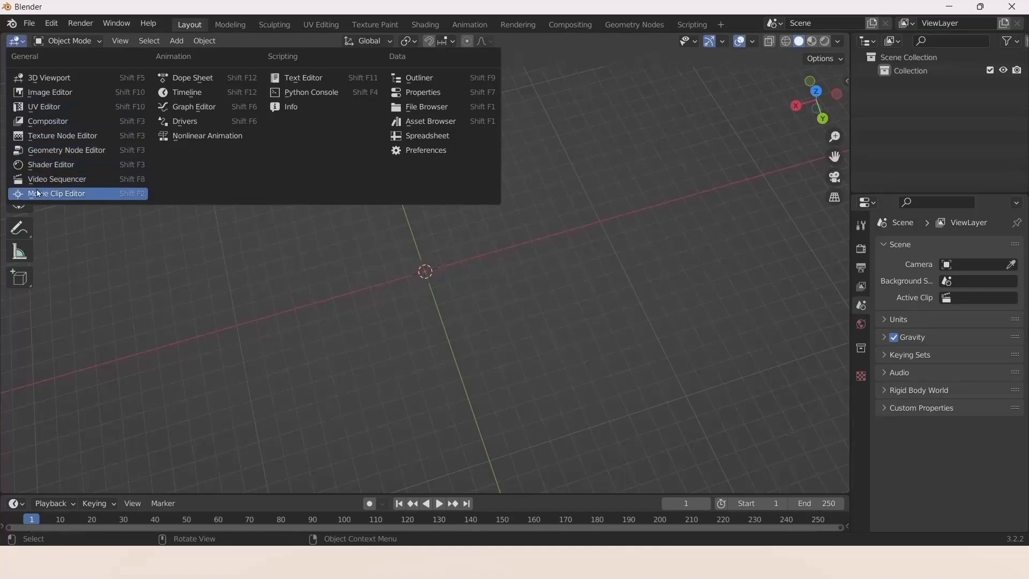
pyautogui.click(66, 178)
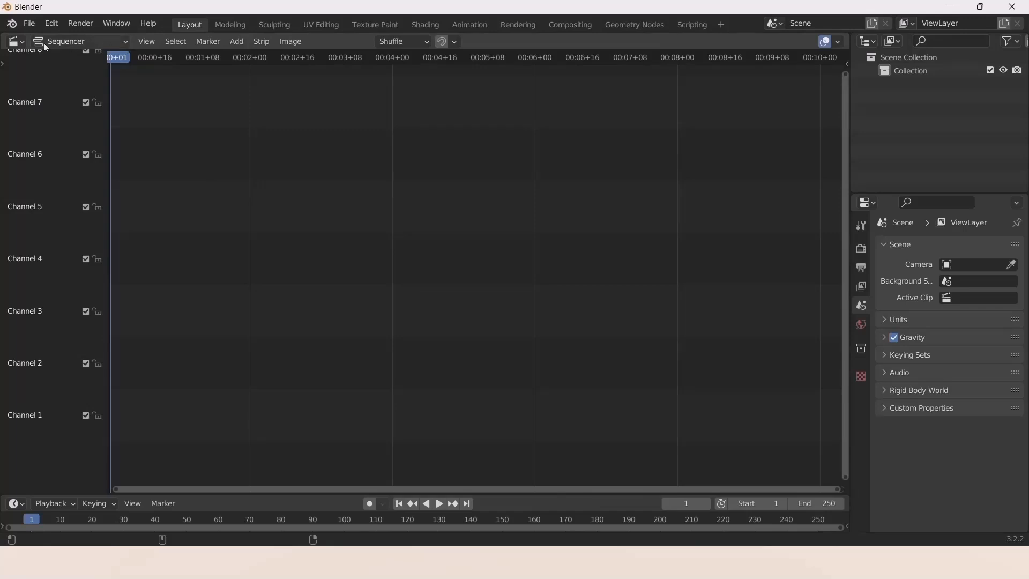
pyautogui.click(20, 42)
pyautogui.click(44, 79)
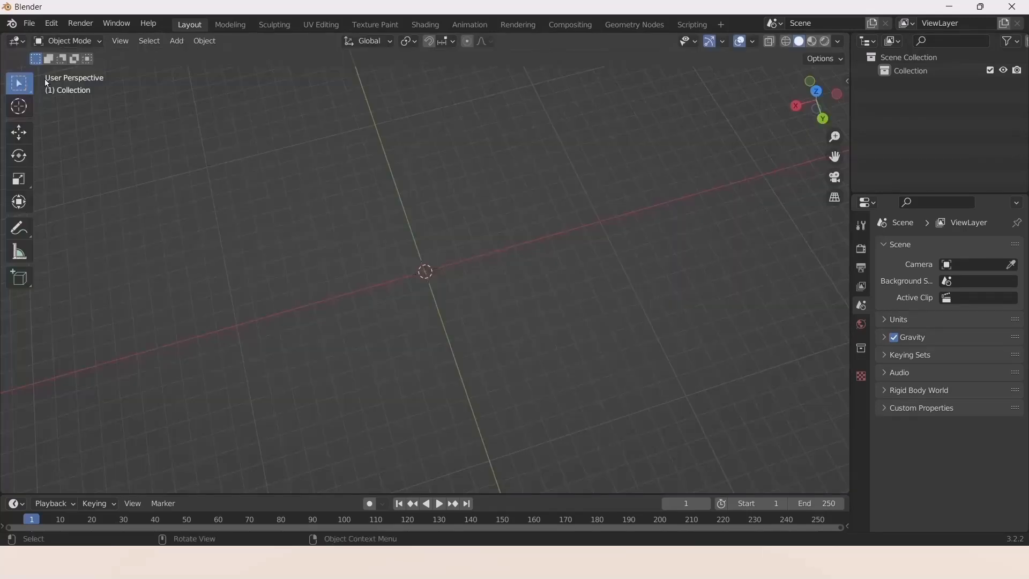
pyautogui.moveTo(465, 345); pyautogui.dragTo(467, 345, button='middle')
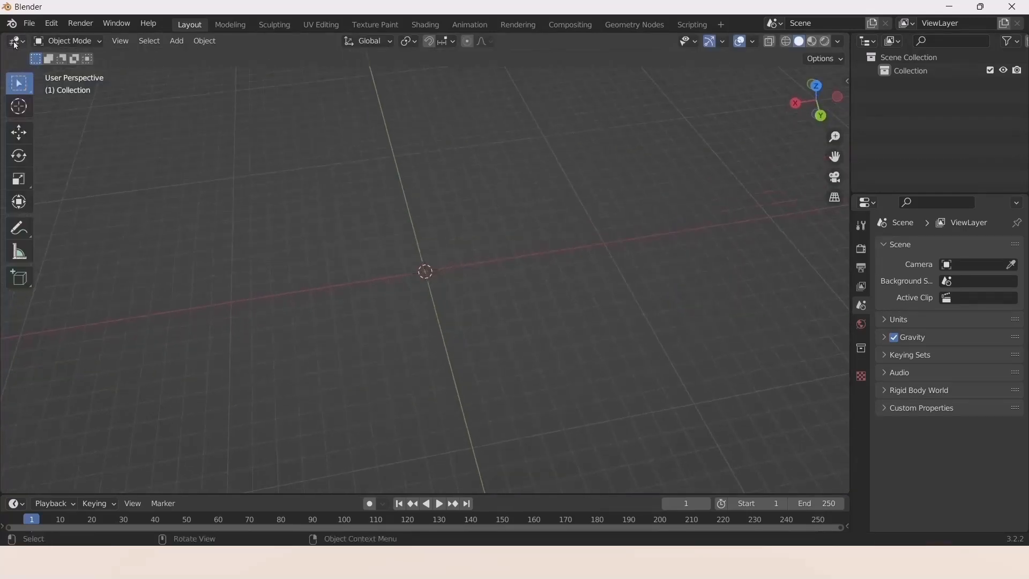
pyautogui.click(98, 42)
pyautogui.click(97, 42)
pyautogui.click(98, 40)
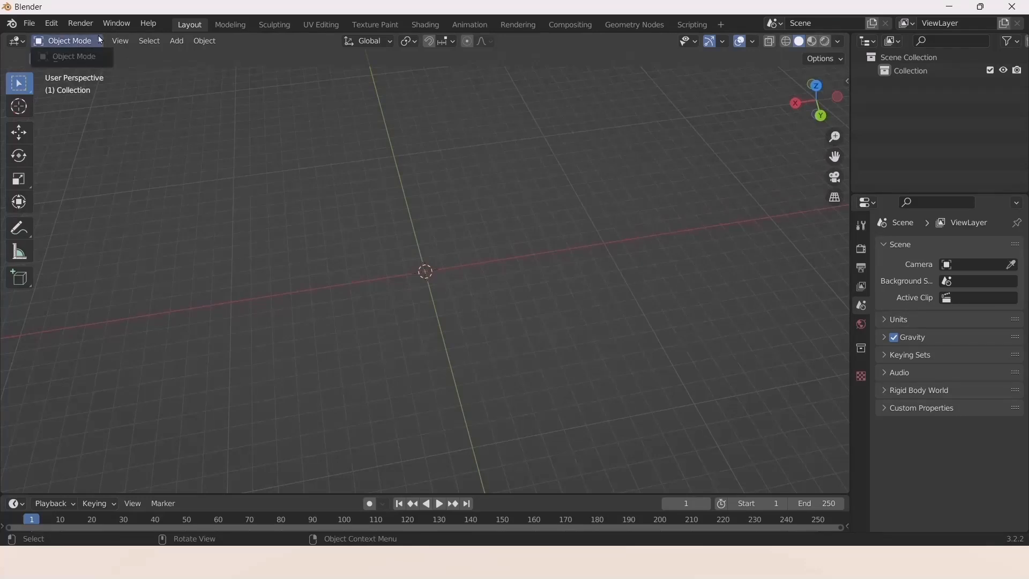
pyautogui.click(99, 38)
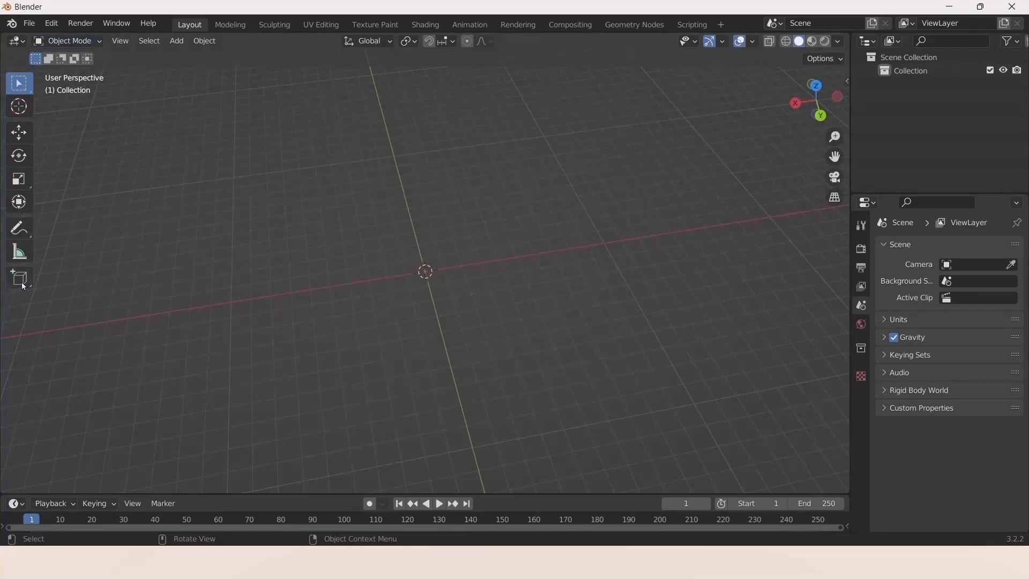
# - Add a cube mesh at the world origin
pyautogui.click(170, 47)
pyautogui.moveTo(211, 56)
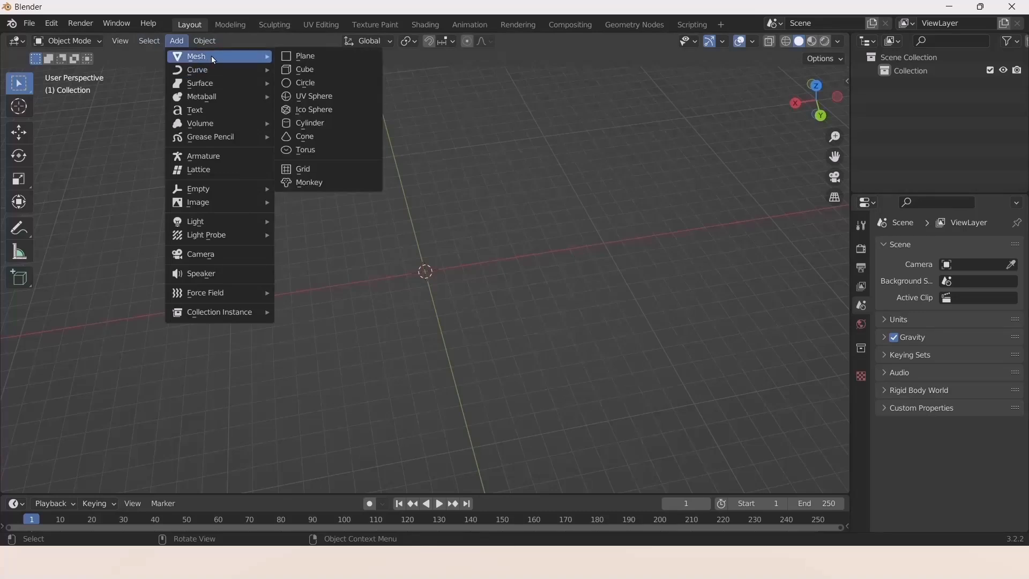
pyautogui.click(320, 72)
# - Switch the cube to Edit Mode
pyautogui.moveTo(404, 312); pyautogui.dragTo(295, 279, button='middle')
pyautogui.click(85, 41)
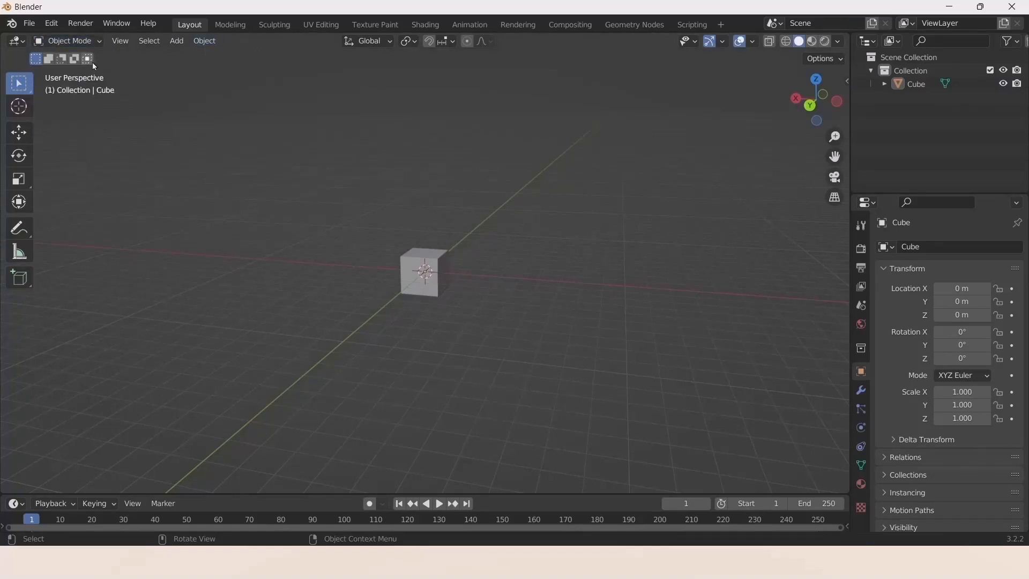
pyautogui.click(82, 40)
pyautogui.click(65, 70)
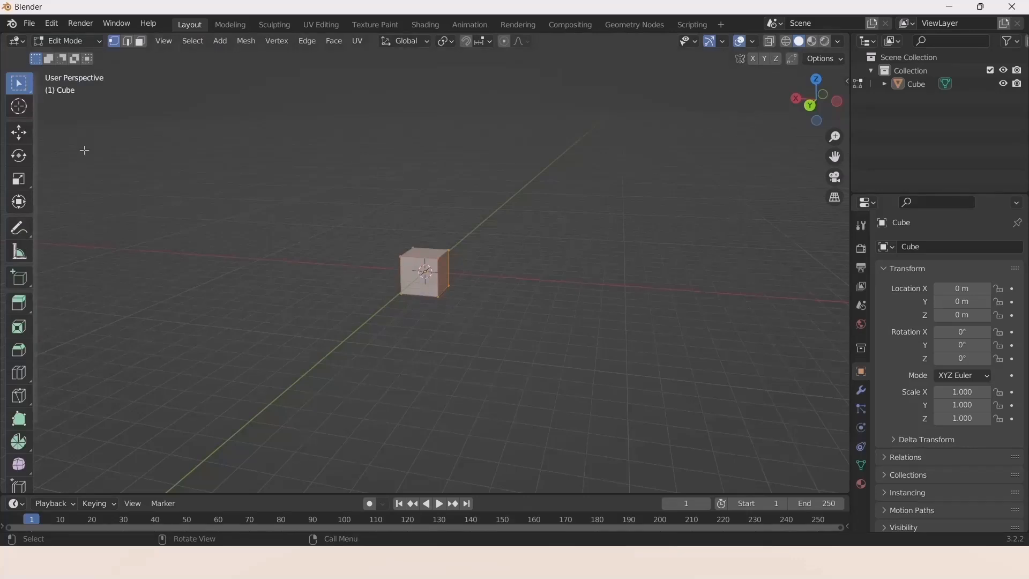
# - Switch the cube to Sculpt Mode and make a Draw Sharp stroke across its front face
pyautogui.click(94, 42)
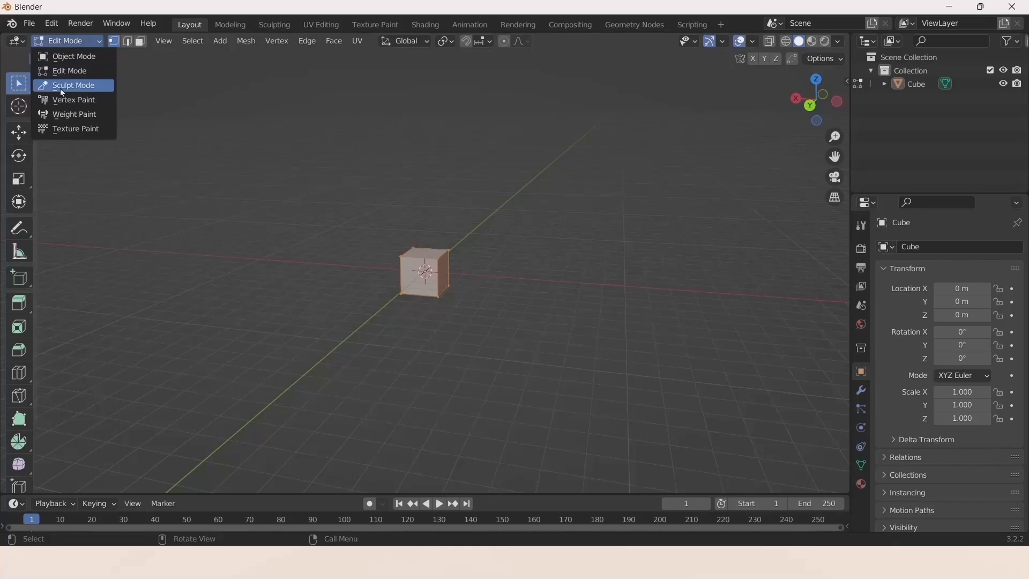
pyautogui.click(63, 88)
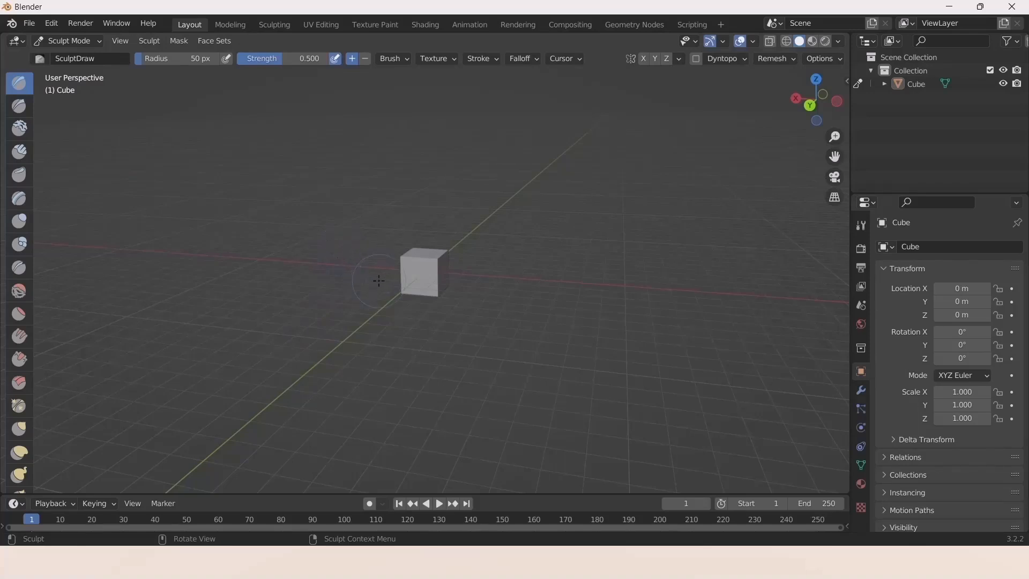
pyautogui.click(19, 106)
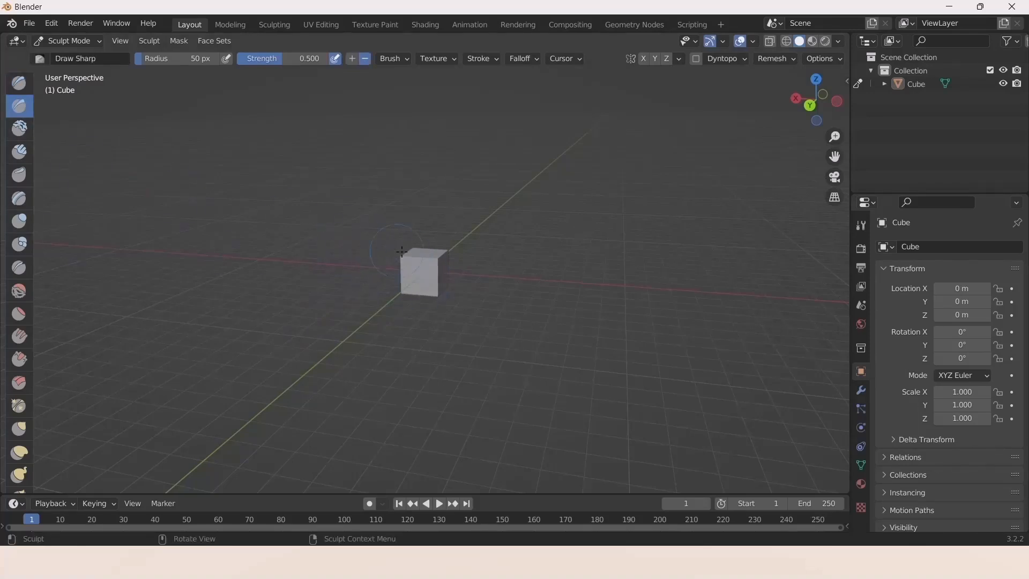
pyautogui.moveTo(421, 277); pyautogui.dragTo(391, 316)
pyautogui.scroll(5, 423, 268)
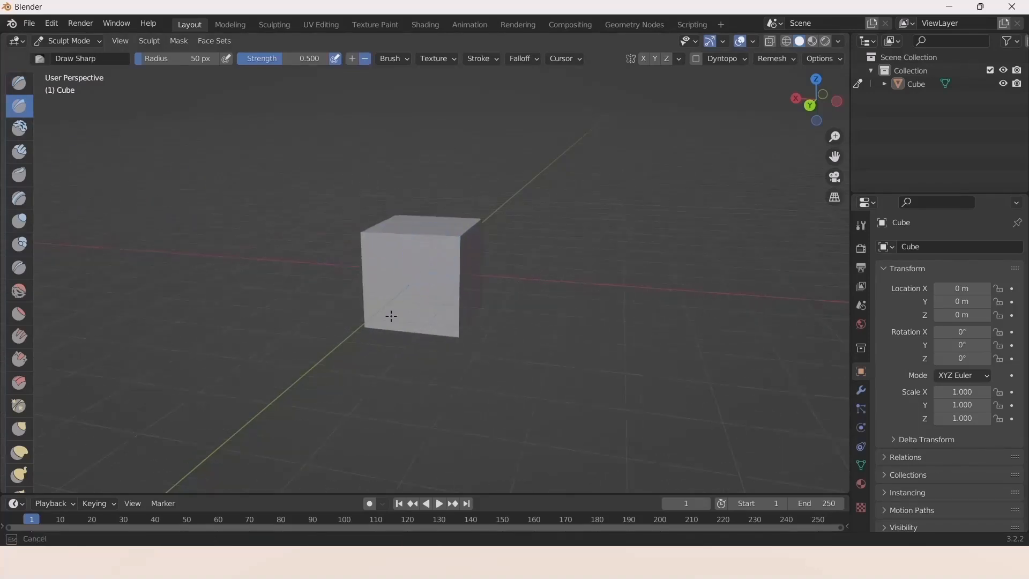
# - Put the cube into Vertex Paint mode and switch it to Weight Paint mode
pyautogui.click(76, 43)
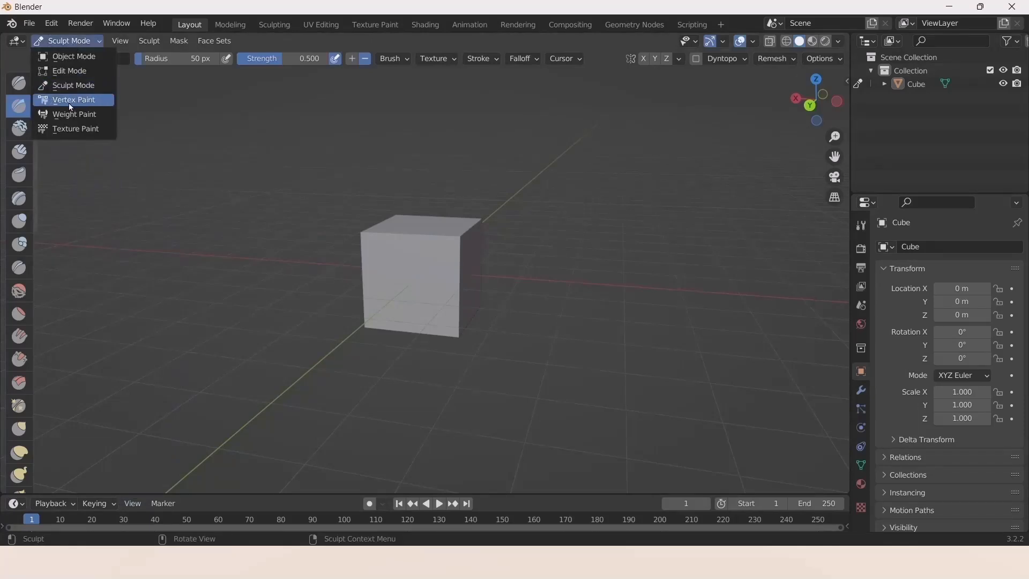
pyautogui.click(71, 102)
pyautogui.click(86, 40)
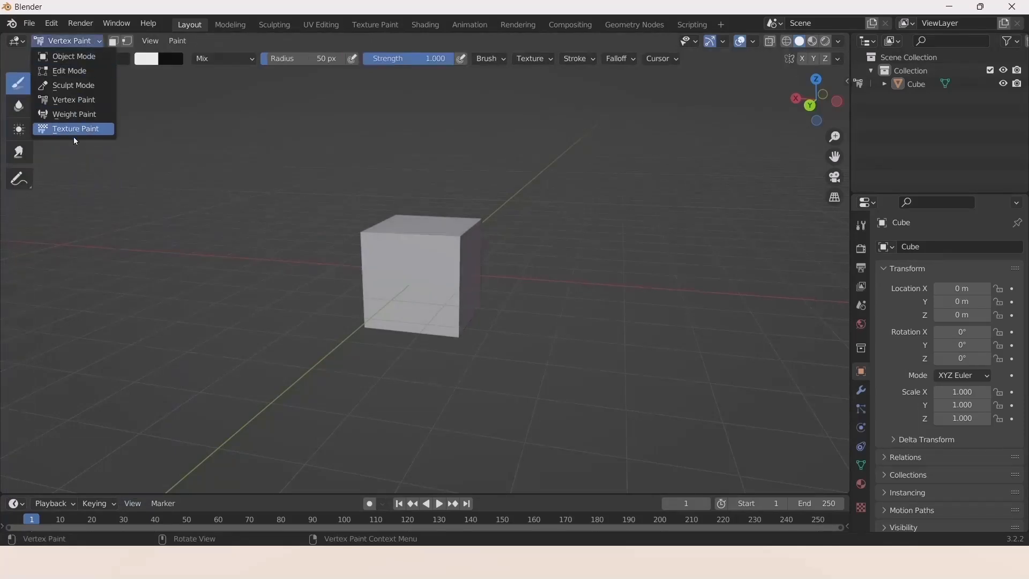
pyautogui.click(72, 115)
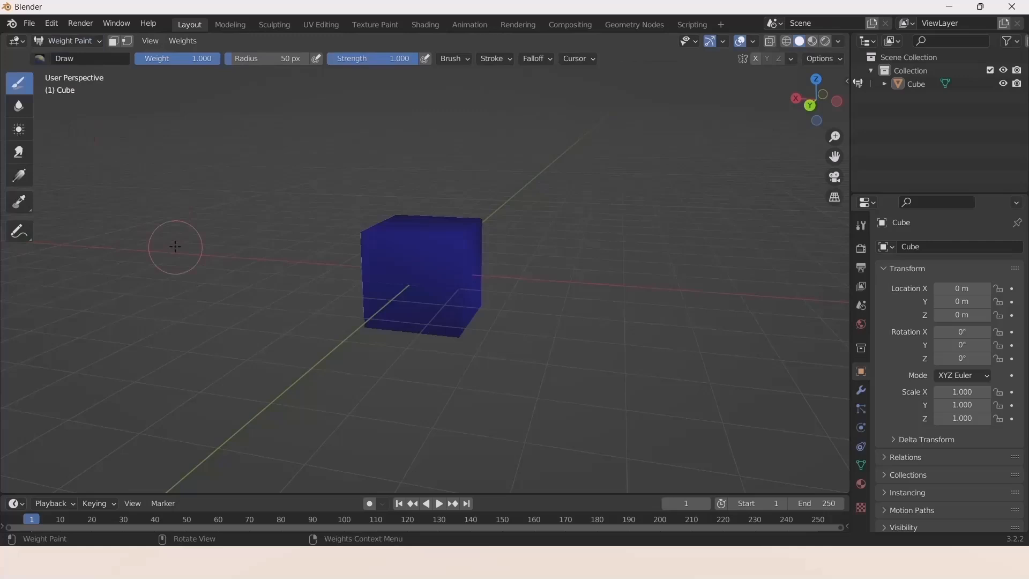
# - Try the cube in Texture Paint mode and return it to Object Mode
pyautogui.click(95, 43)
pyautogui.click(55, 130)
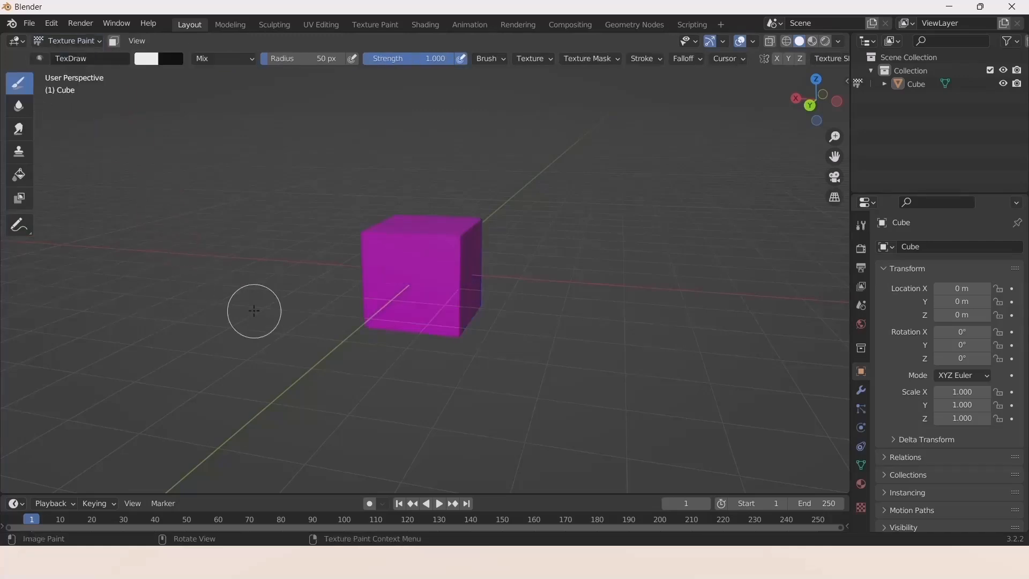
pyautogui.click(90, 43)
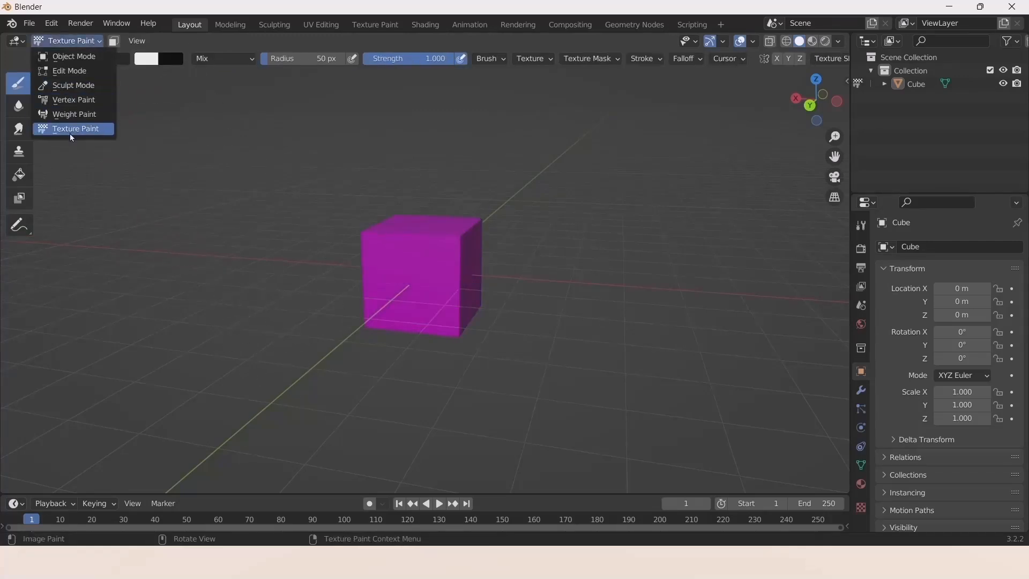
pyautogui.click(69, 132)
pyautogui.click(79, 40)
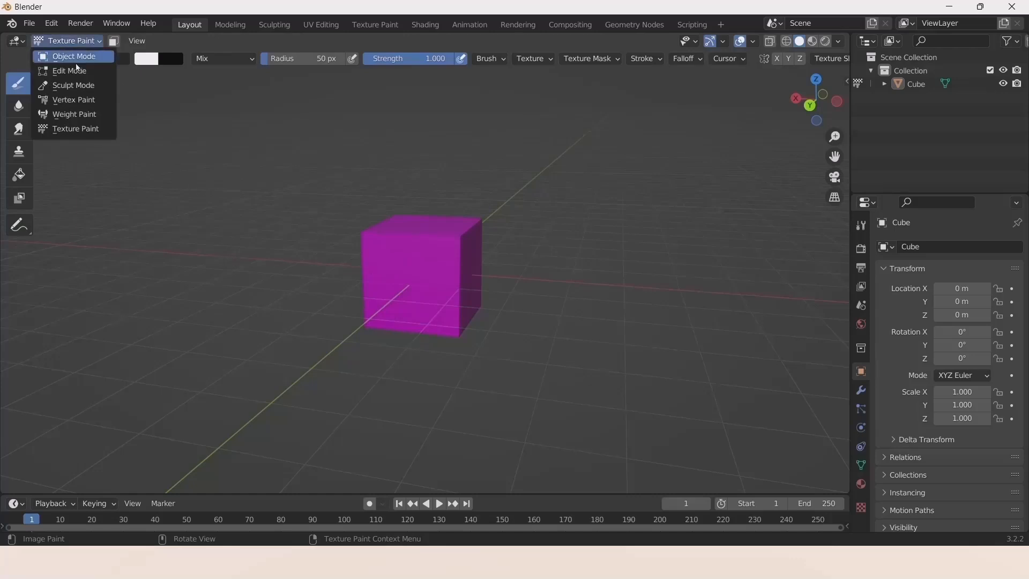
pyautogui.click(75, 56)
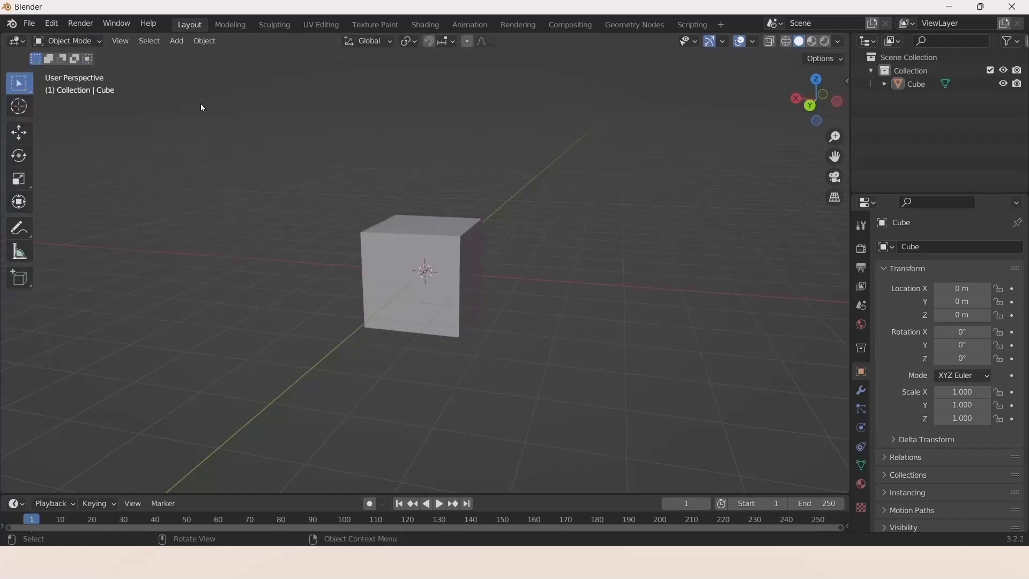
pyautogui.click(119, 42)
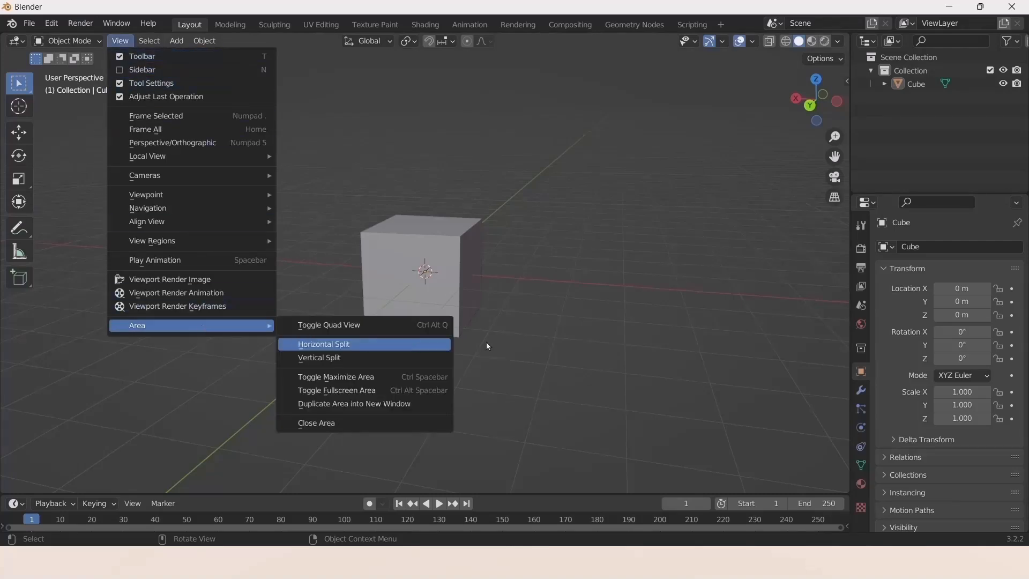
pyautogui.click(120, 41)
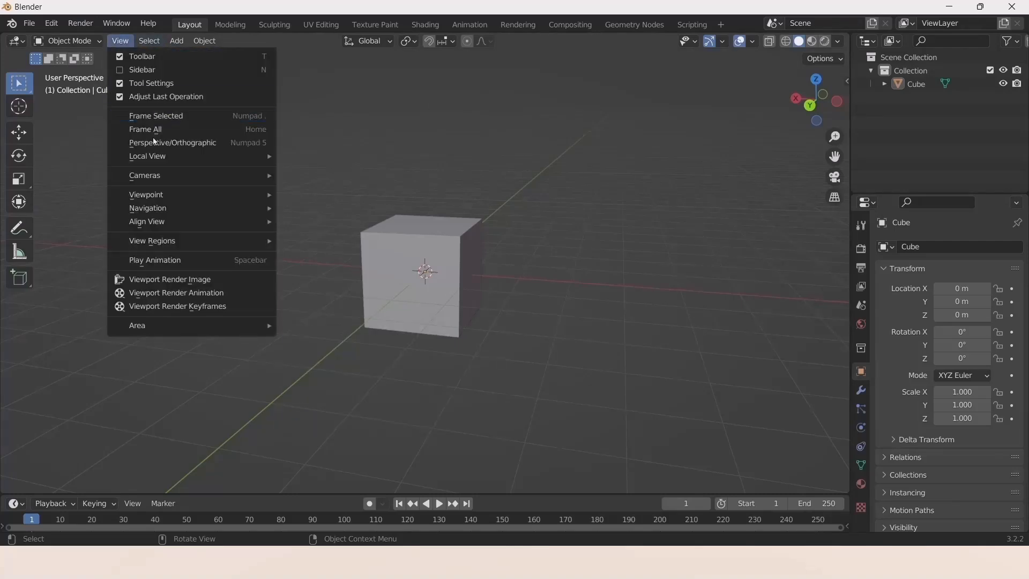
# - View the cube from the Top viewpoint and switch to the Front viewpoint
pyautogui.moveTo(160, 222)
pyautogui.moveTo(371, 224)
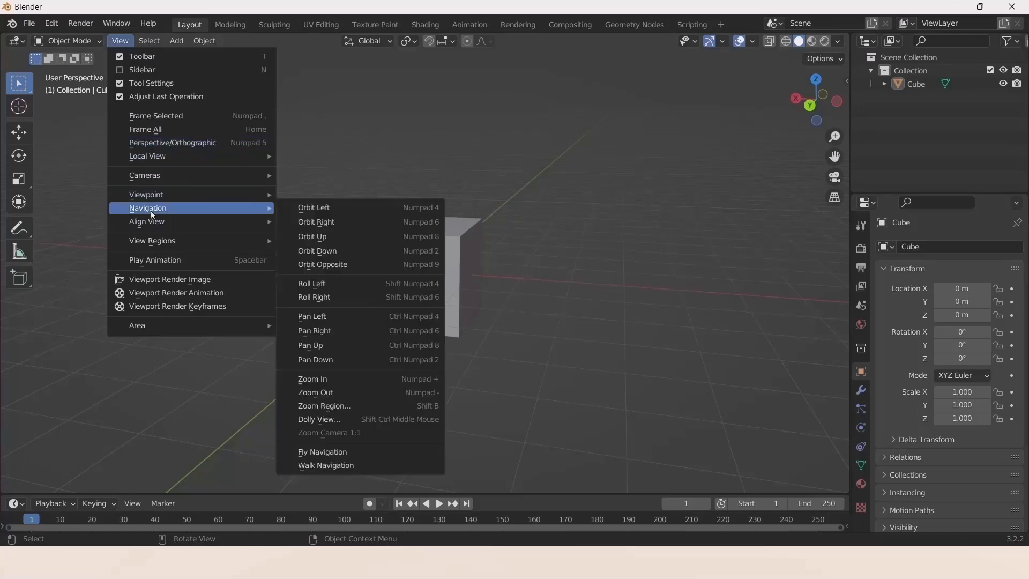
pyautogui.moveTo(159, 199)
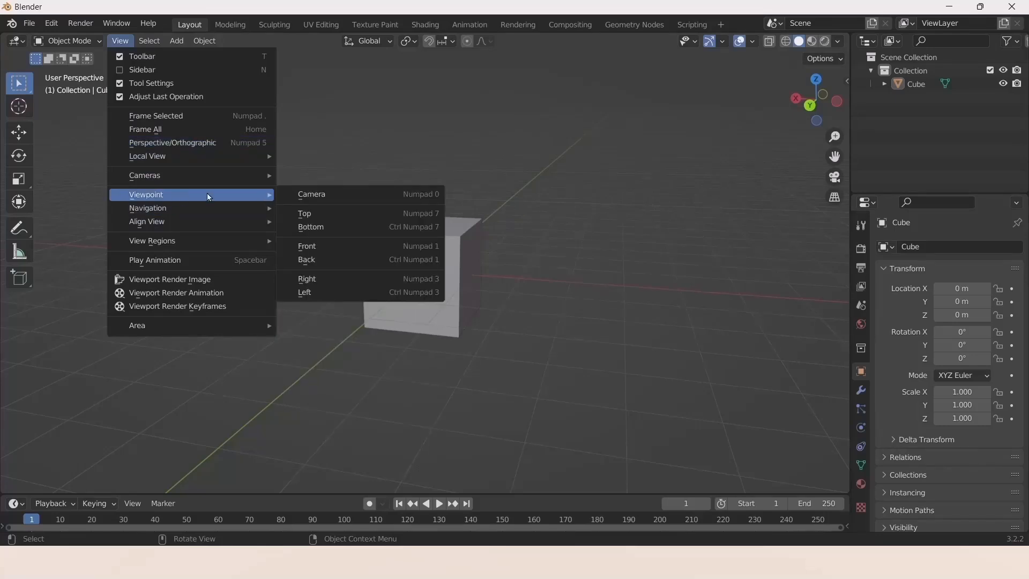
pyautogui.click(311, 213)
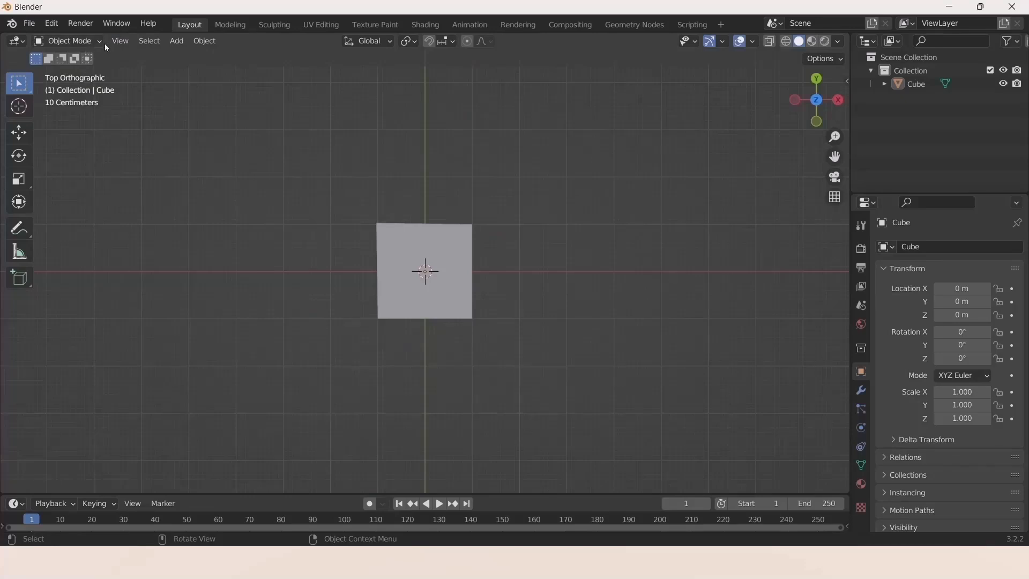
pyautogui.click(120, 40)
pyautogui.moveTo(171, 198)
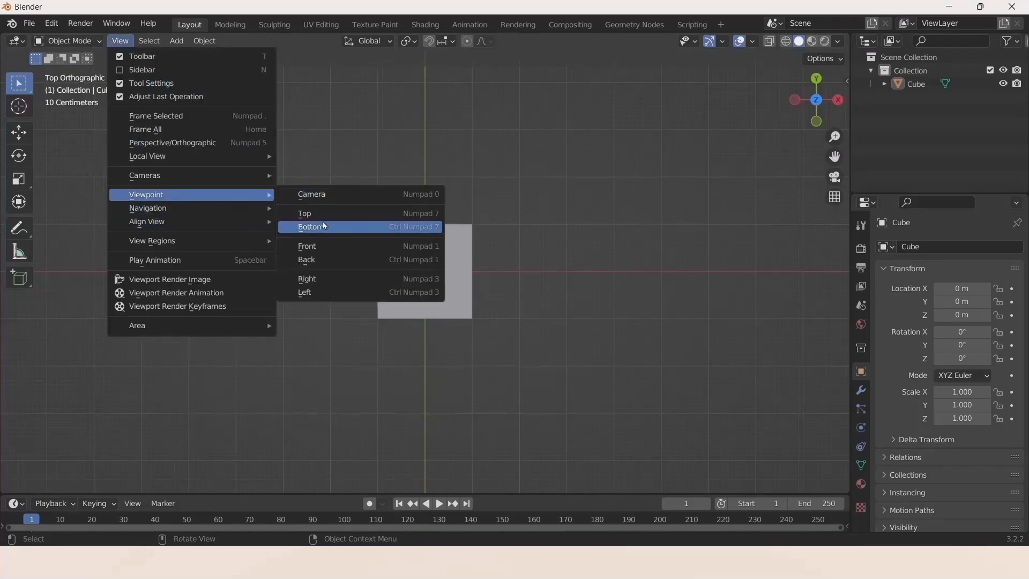
pyautogui.click(307, 247)
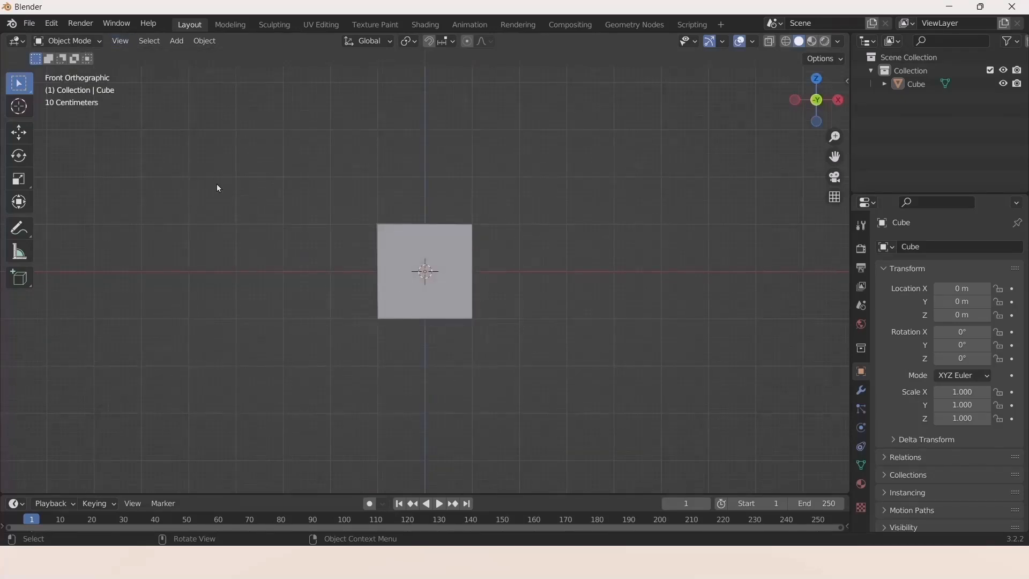
# - Hide the viewport's Toolbar and show it again
pyautogui.click(120, 40)
pyautogui.moveTo(214, 195)
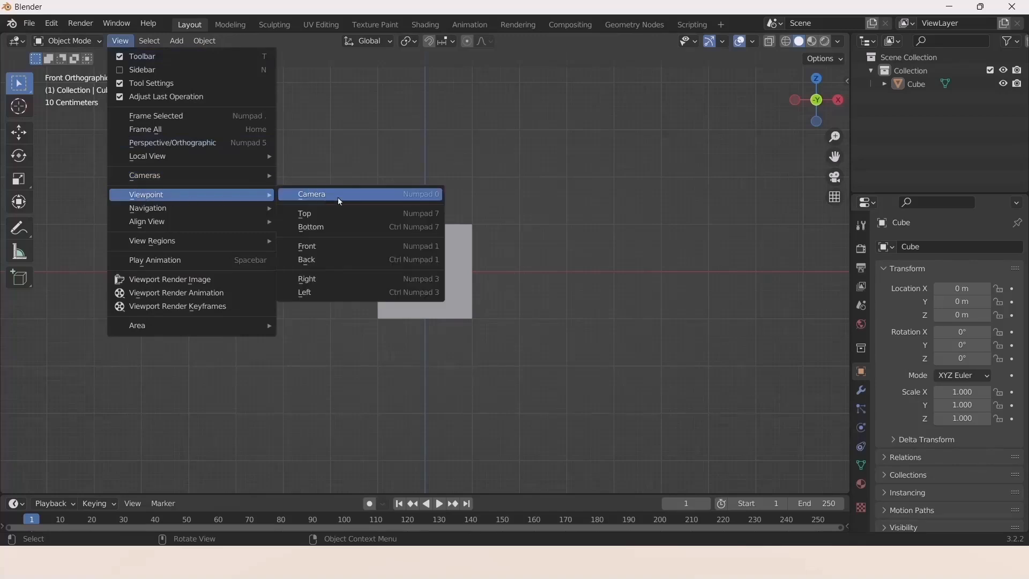
pyautogui.moveTo(173, 209)
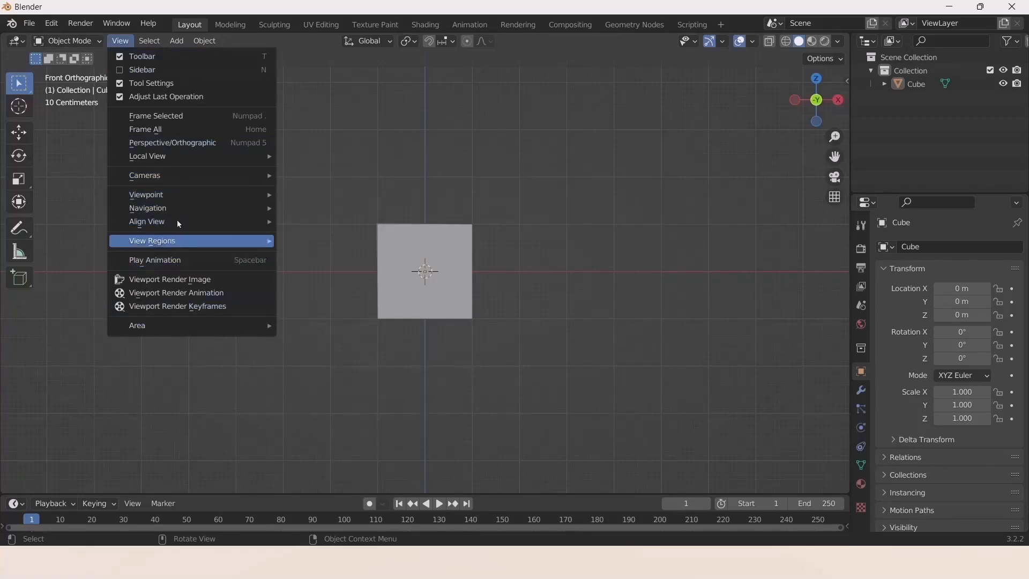
pyautogui.click(122, 58)
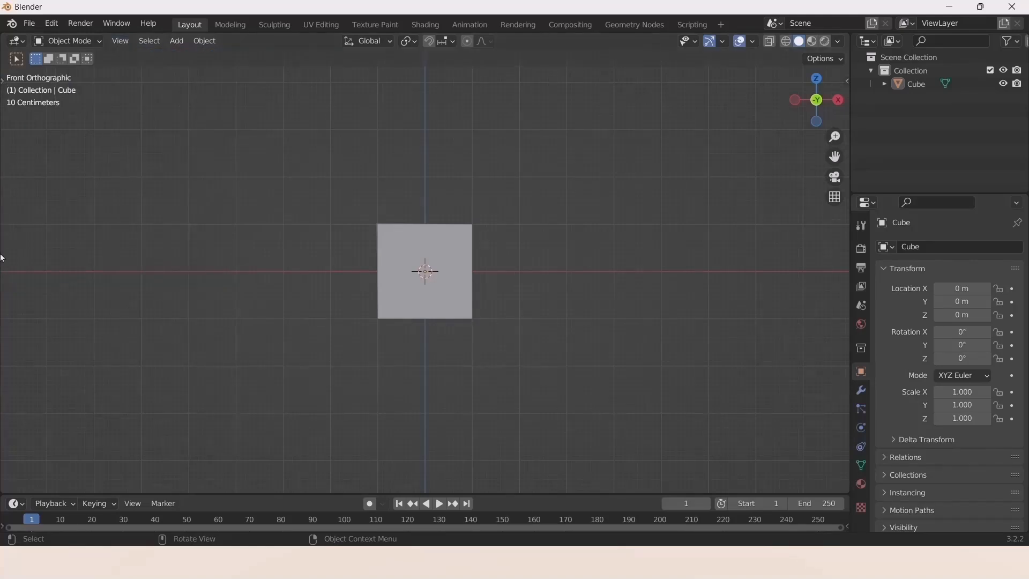
pyautogui.click(122, 44)
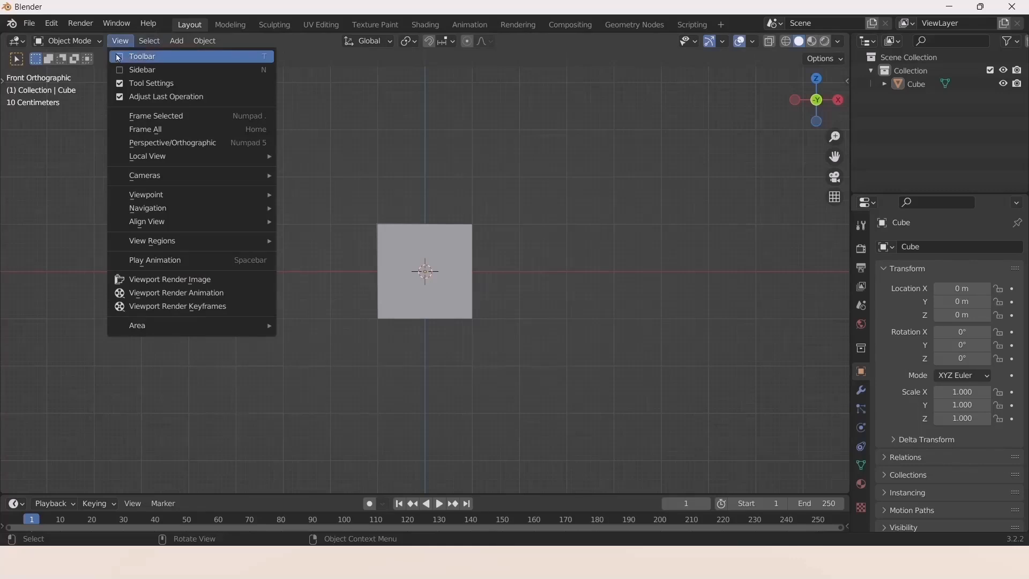
pyautogui.click(123, 57)
# - Show the viewport's Sidebar with the cube's transform values and hide it again
pyautogui.click(120, 41)
pyautogui.click(120, 72)
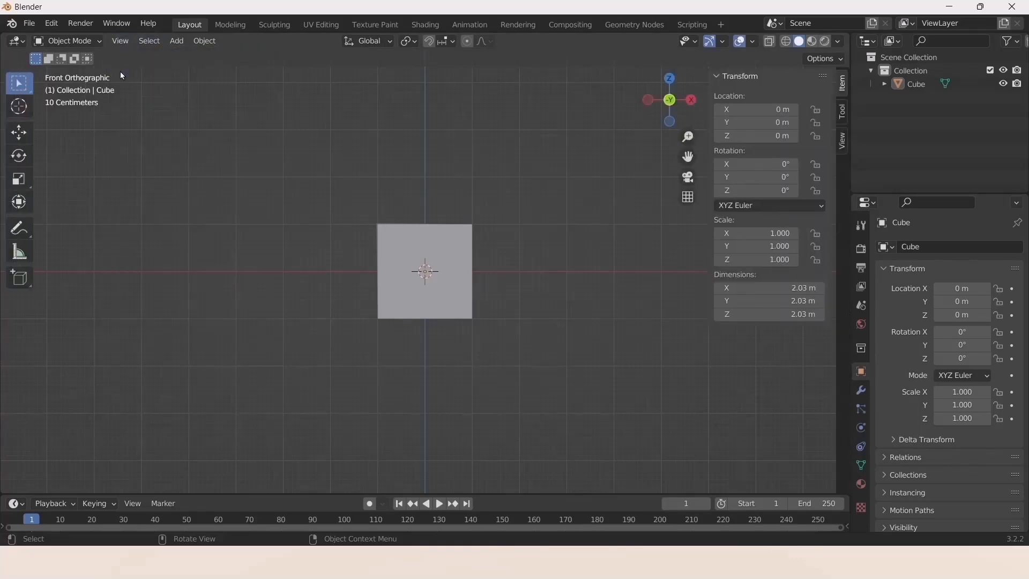
pyautogui.click(120, 41)
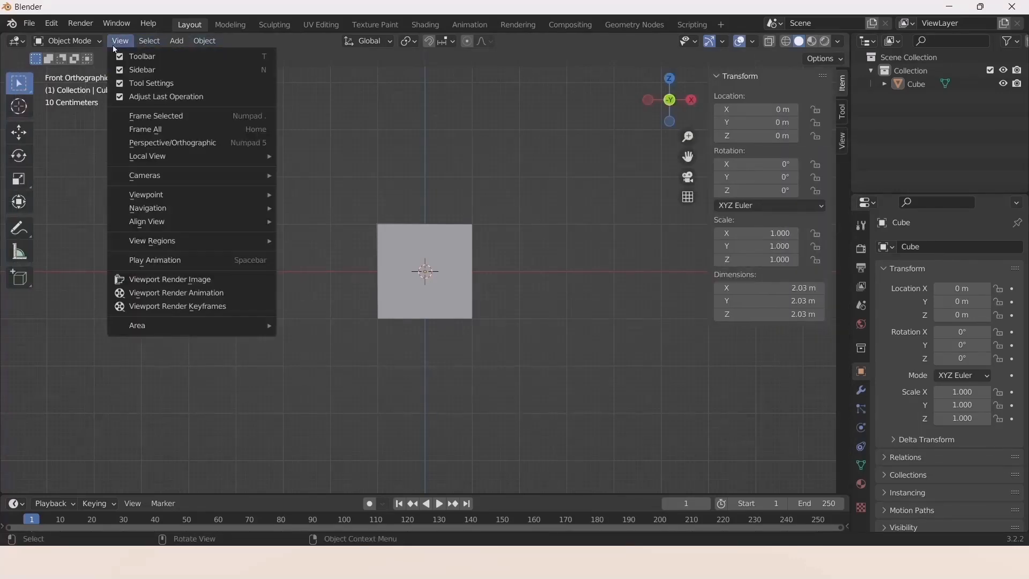
pyautogui.click(119, 71)
# - Turn off the viewport's Tool Settings display and turn it back on
pyautogui.click(121, 40)
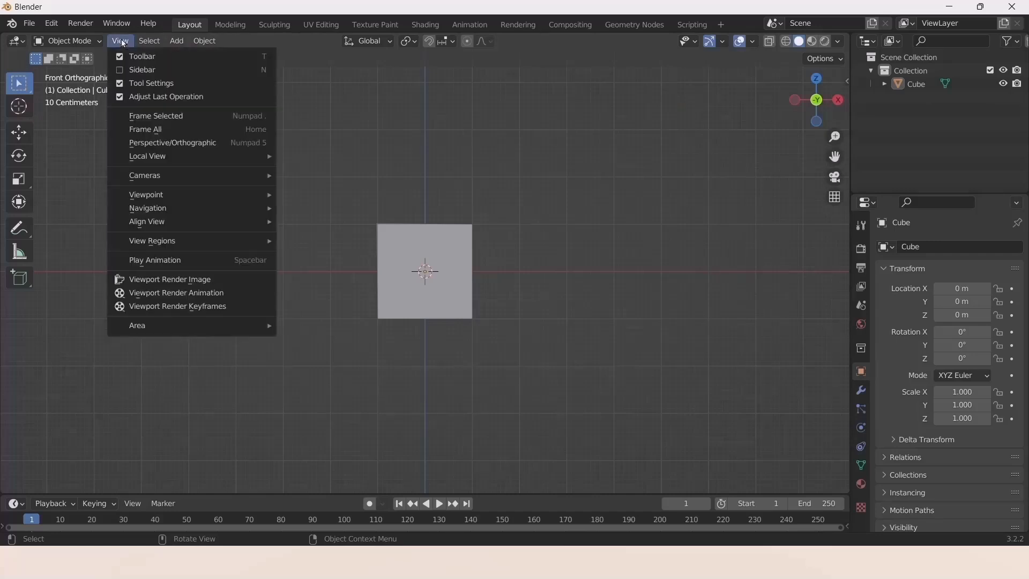
pyautogui.click(121, 84)
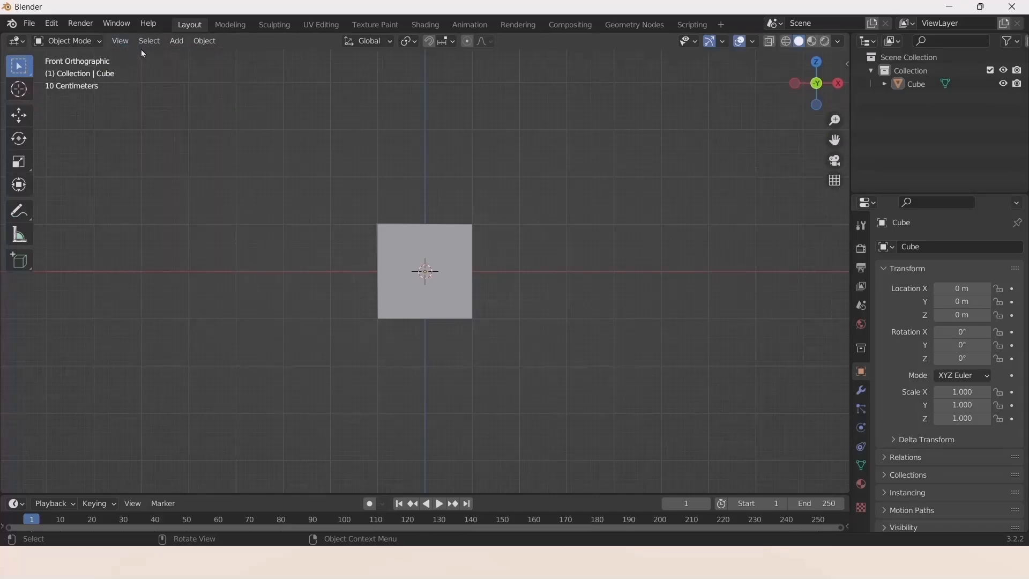
pyautogui.click(127, 41)
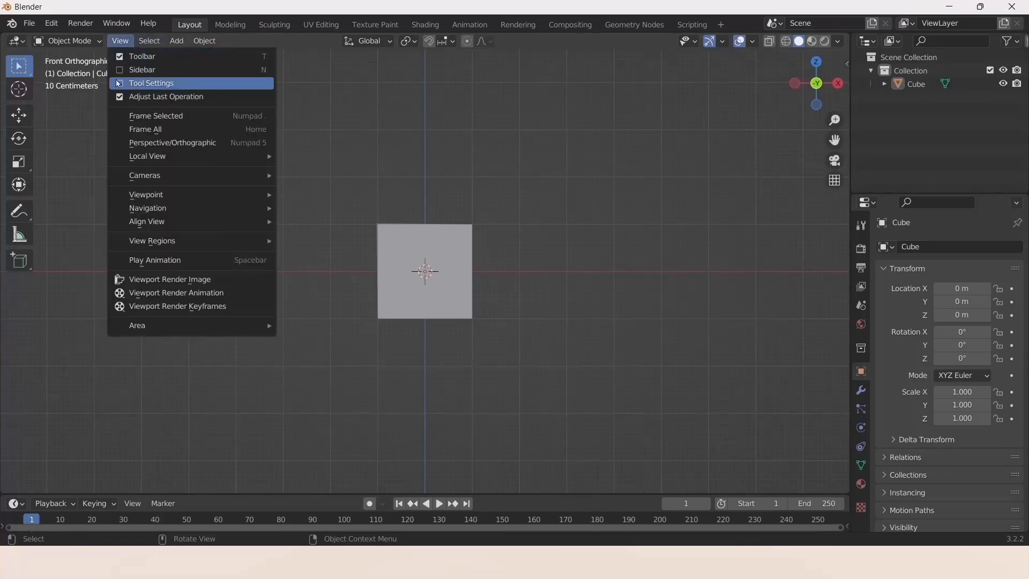
pyautogui.click(119, 82)
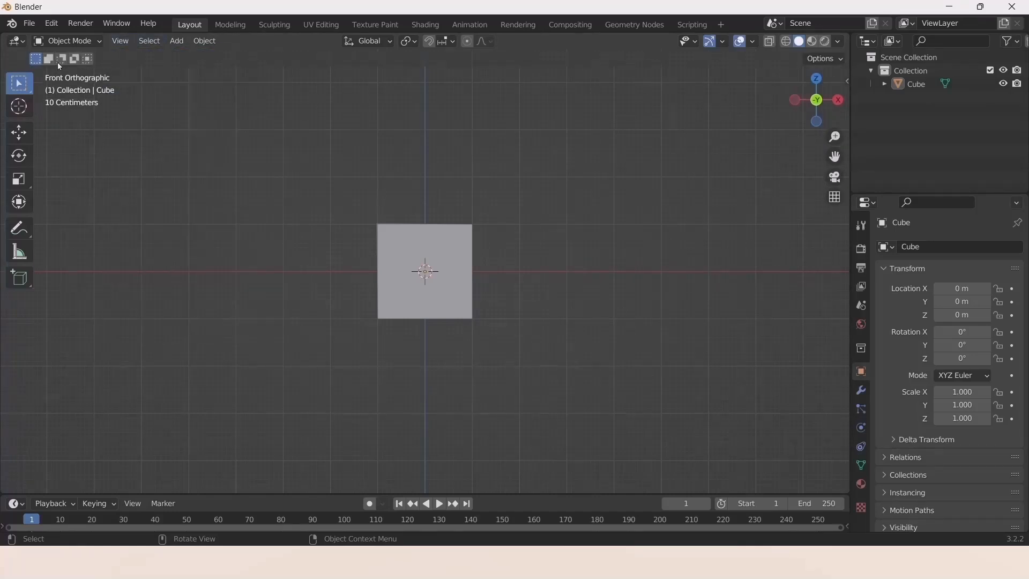
# - Examine the viewport's View, Select, Add and Object commands, including the linked-selection options and the mesh and image types that can be added
pyautogui.click(127, 41)
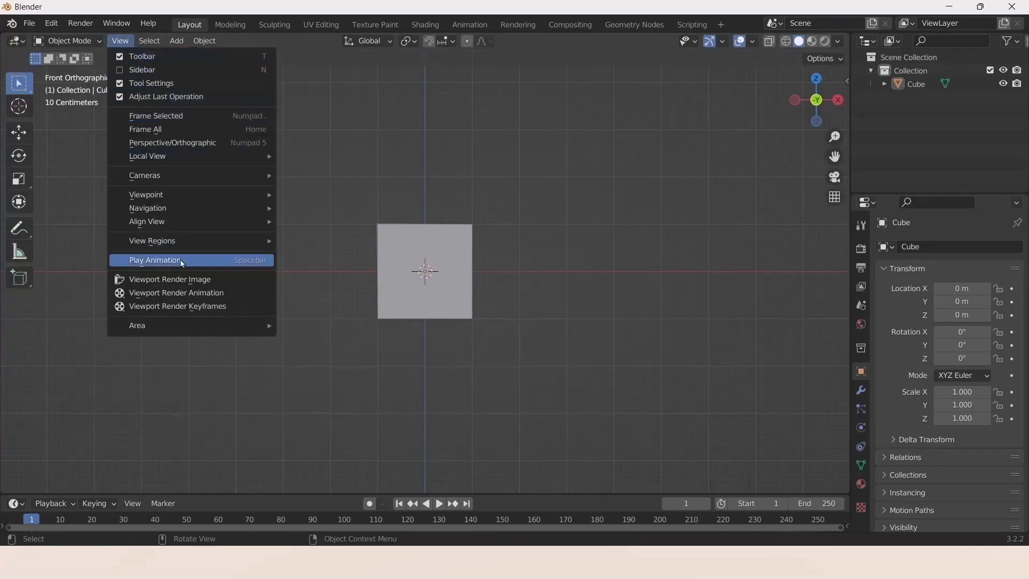
pyautogui.click(121, 43)
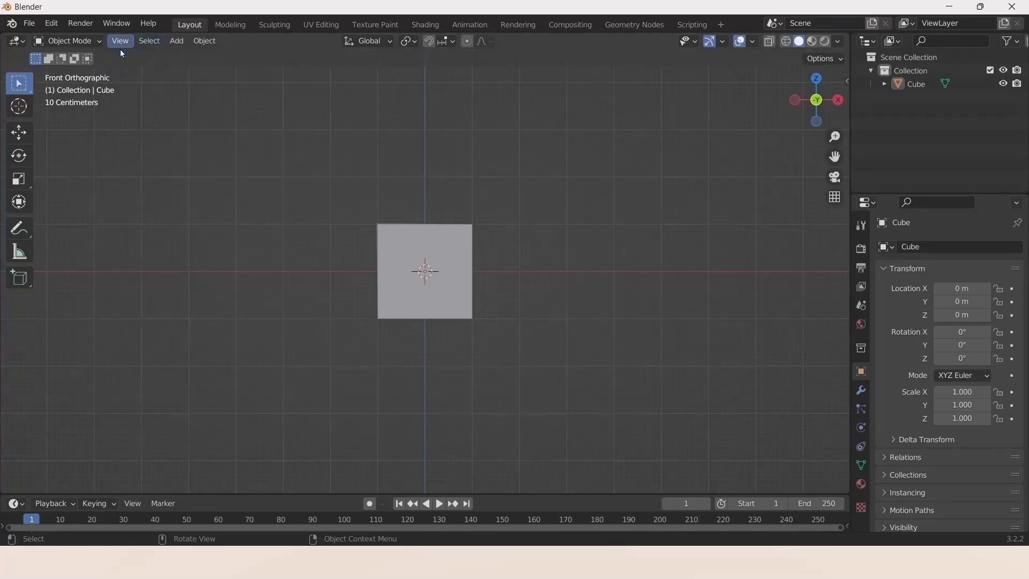
pyautogui.click(149, 41)
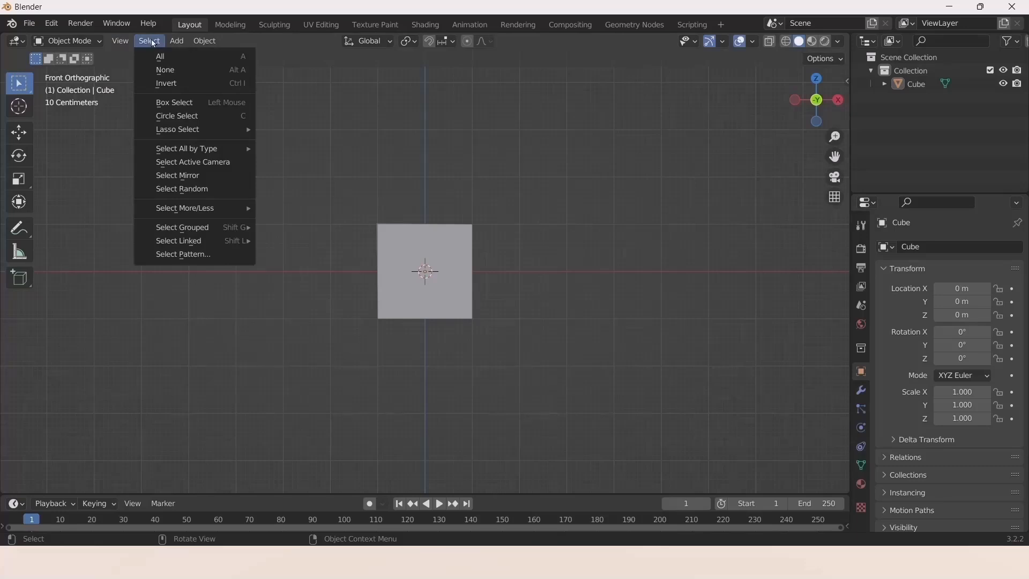
pyautogui.moveTo(172, 241)
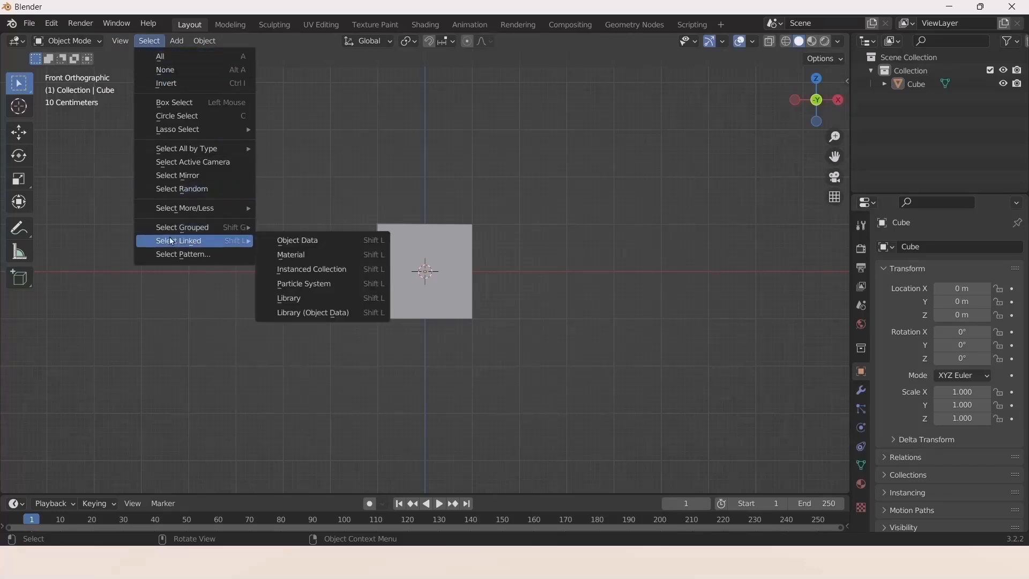
pyautogui.click(176, 41)
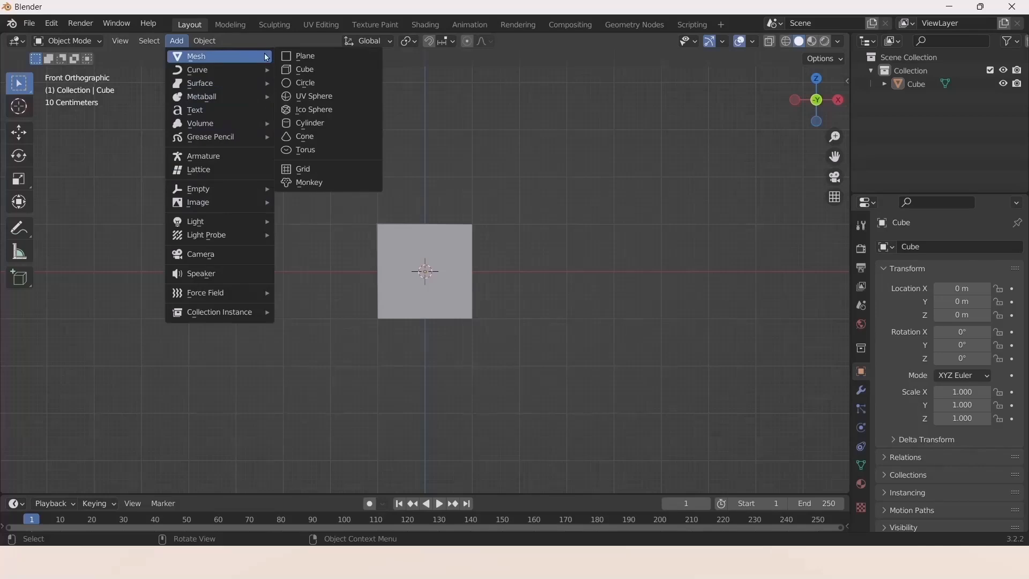
pyautogui.moveTo(219, 48)
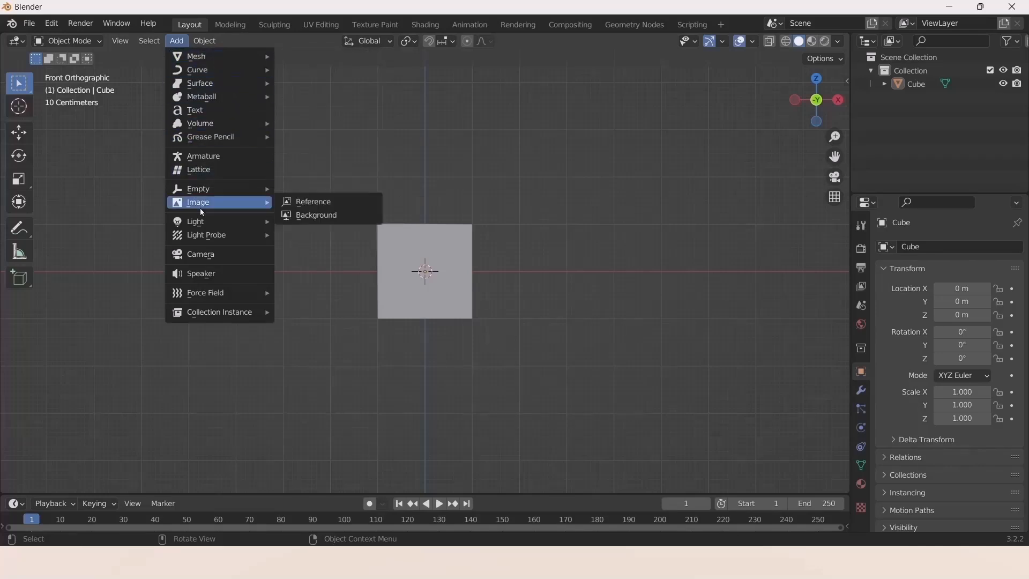
pyautogui.moveTo(208, 41)
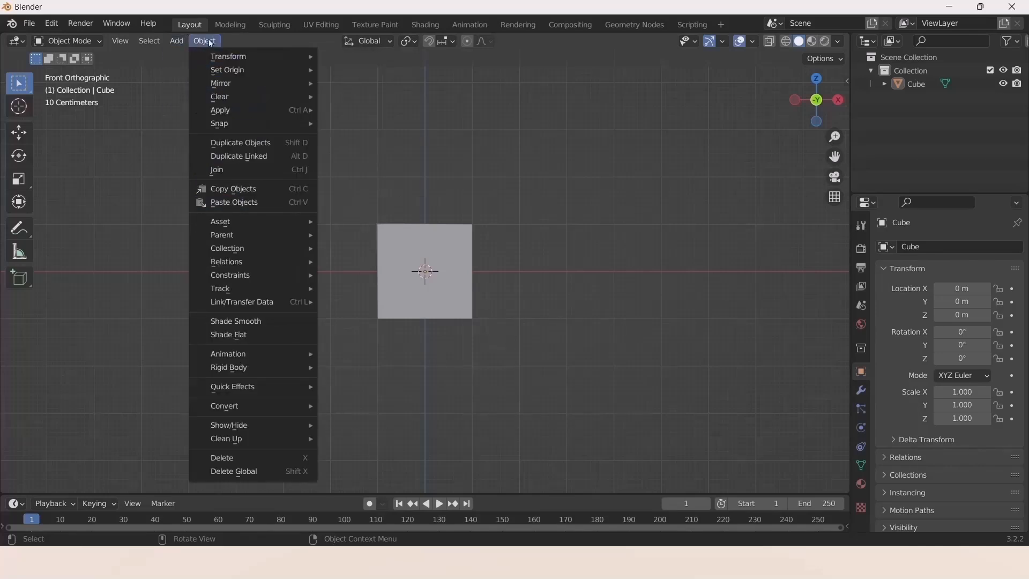
pyautogui.moveTo(266, 57)
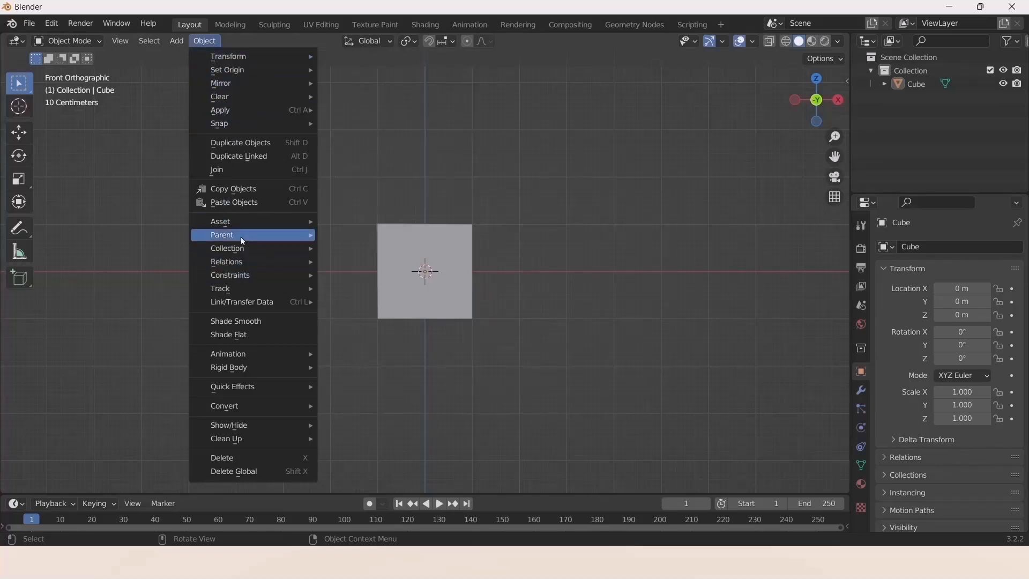
pyautogui.moveTo(278, 308)
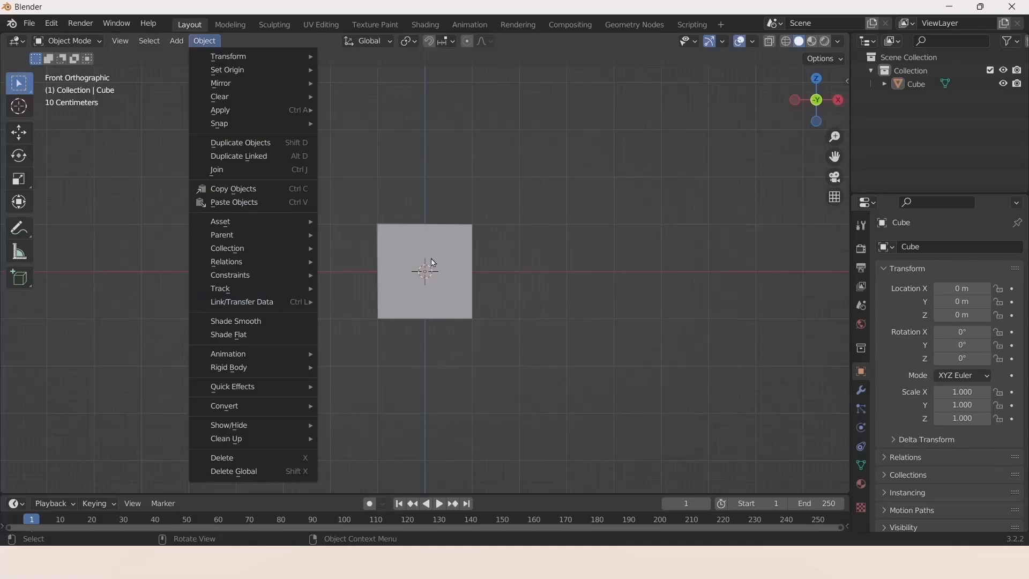
pyautogui.moveTo(246, 95)
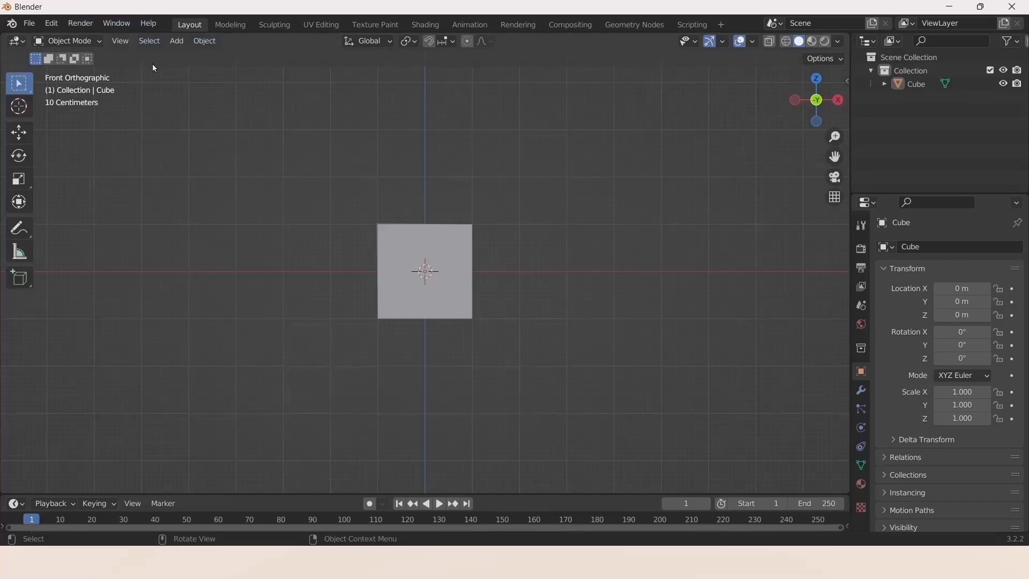
# - Change the transform orientation to Local and return it to Global
pyautogui.click(391, 42)
pyautogui.moveTo(417, 297); pyautogui.dragTo(519, 445, button='middle')
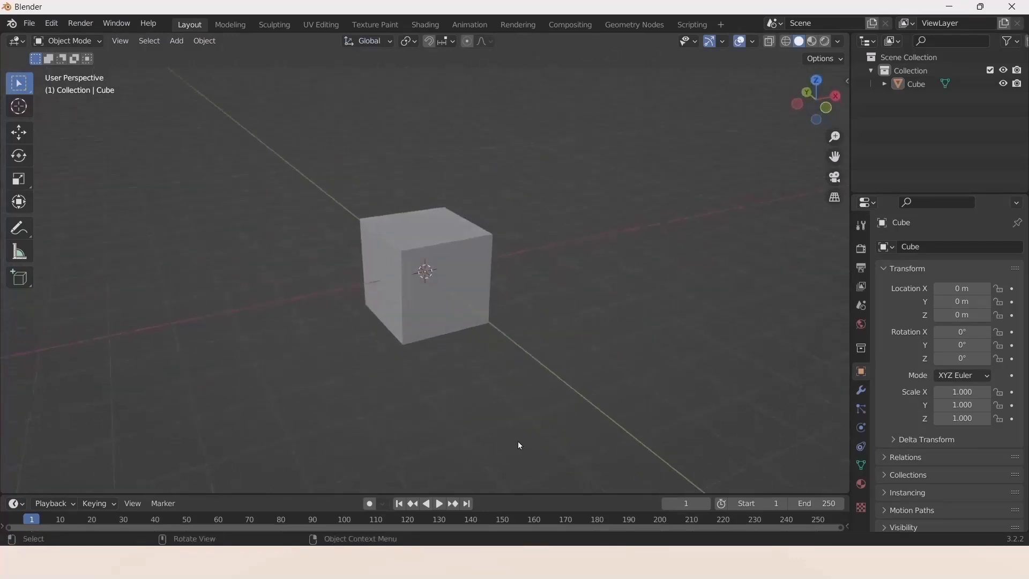
pyautogui.click(391, 40)
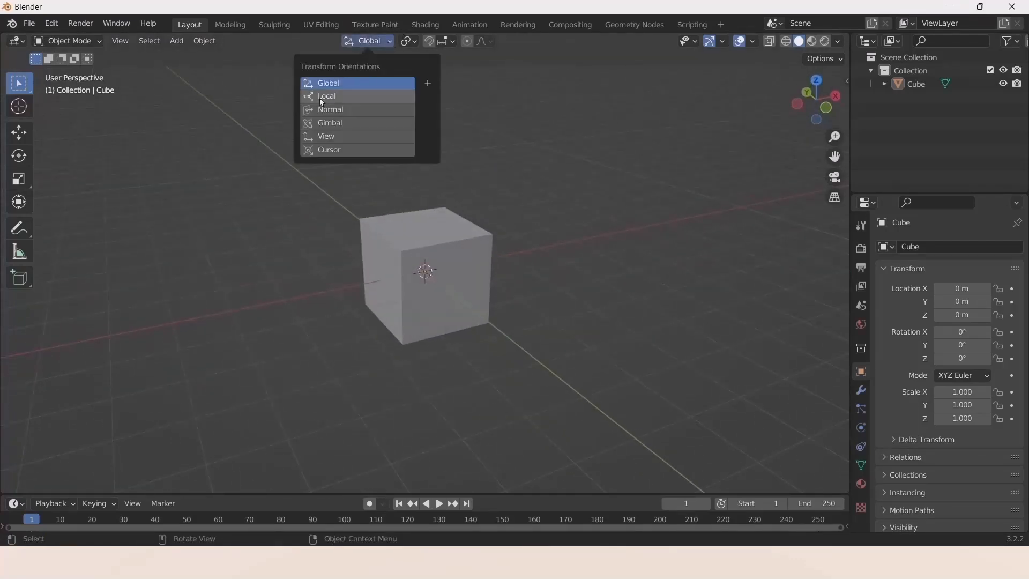
pyautogui.click(366, 94)
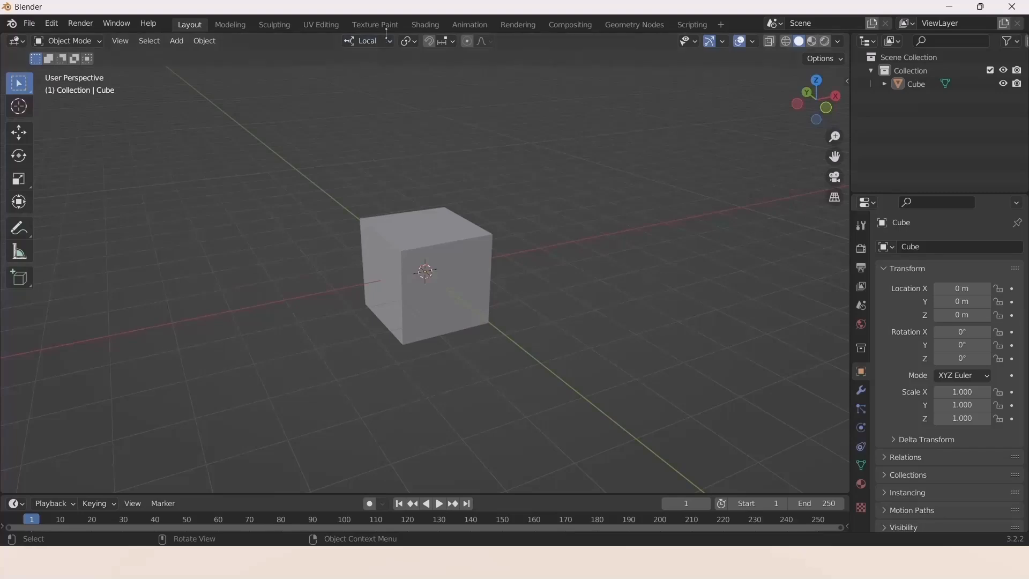
pyautogui.click(387, 40)
pyautogui.click(342, 81)
# - Turn on snapping and measure the far top edge of the cube from corner to corner with the Measure tool
pyautogui.moveTo(504, 332); pyautogui.dragTo(382, 262, button='middle')
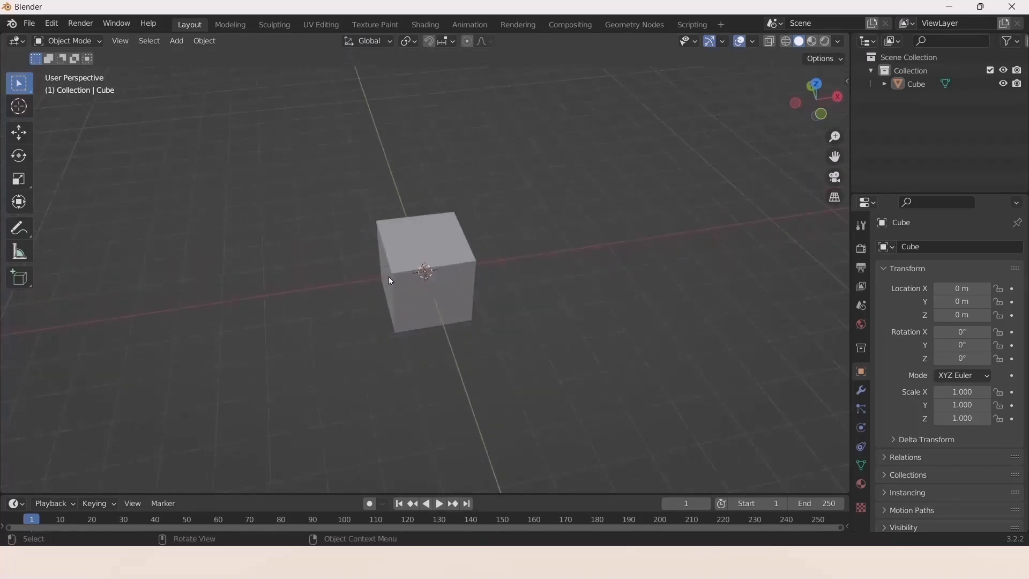
pyautogui.moveTo(459, 258); pyautogui.dragTo(400, 248, button='middle')
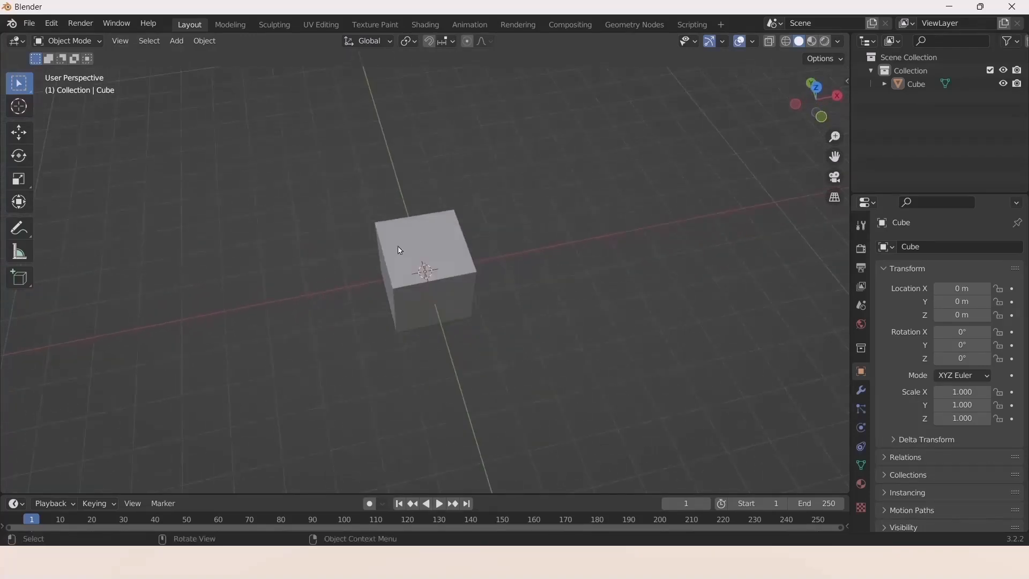
pyautogui.click(19, 251)
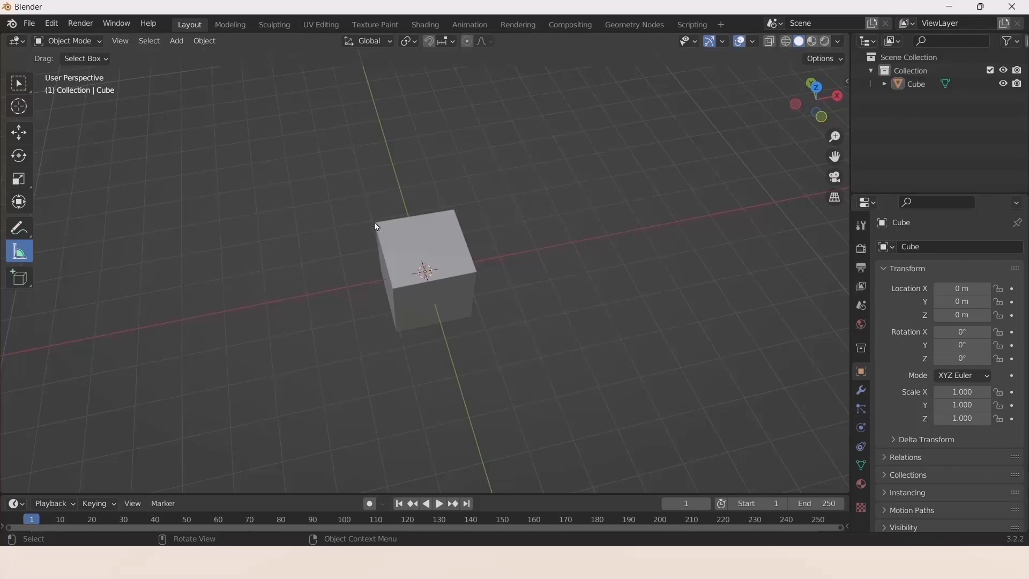
pyautogui.click(445, 42)
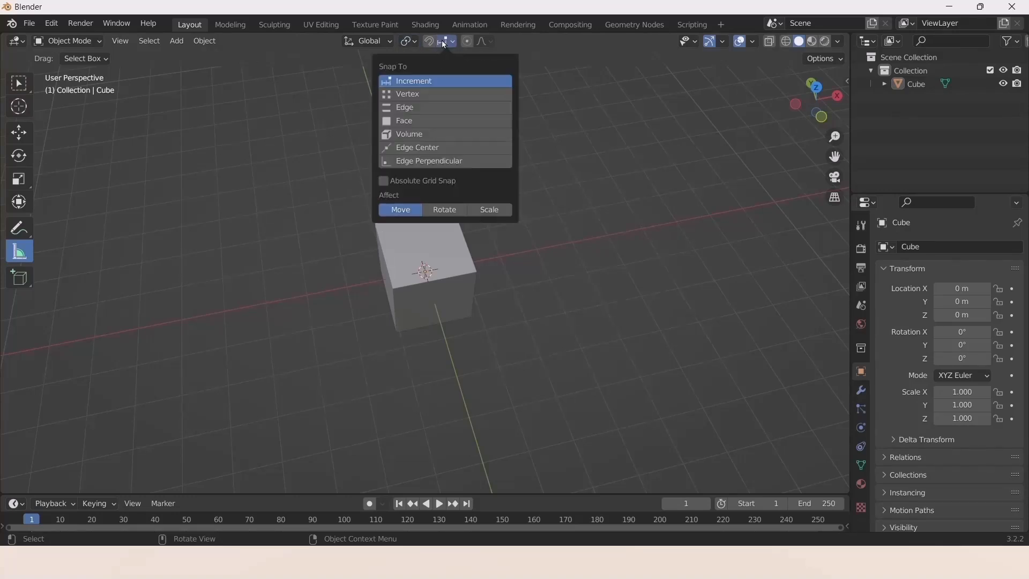
pyautogui.click(427, 41)
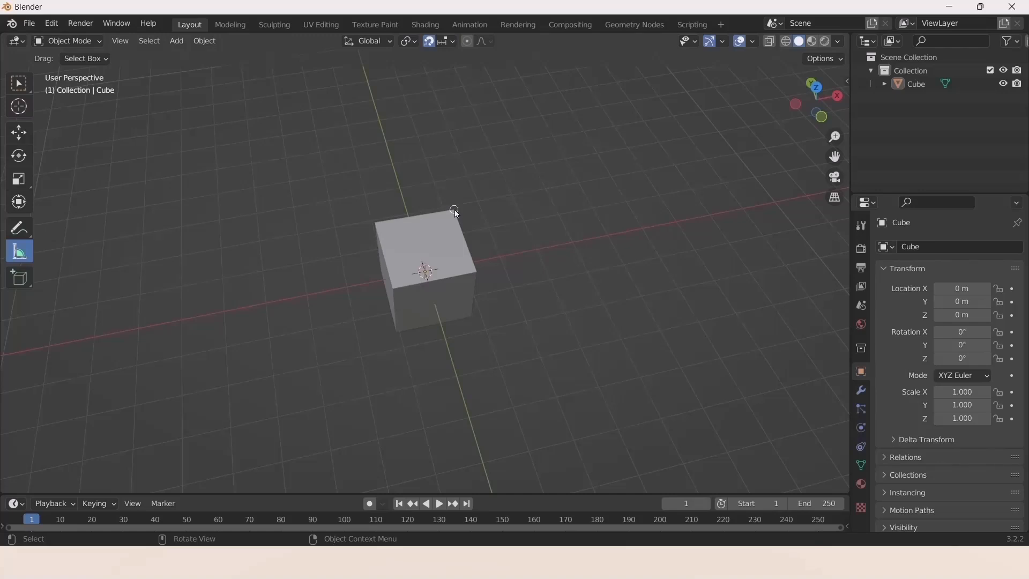
pyautogui.moveTo(379, 223); pyautogui.dragTo(456, 215)
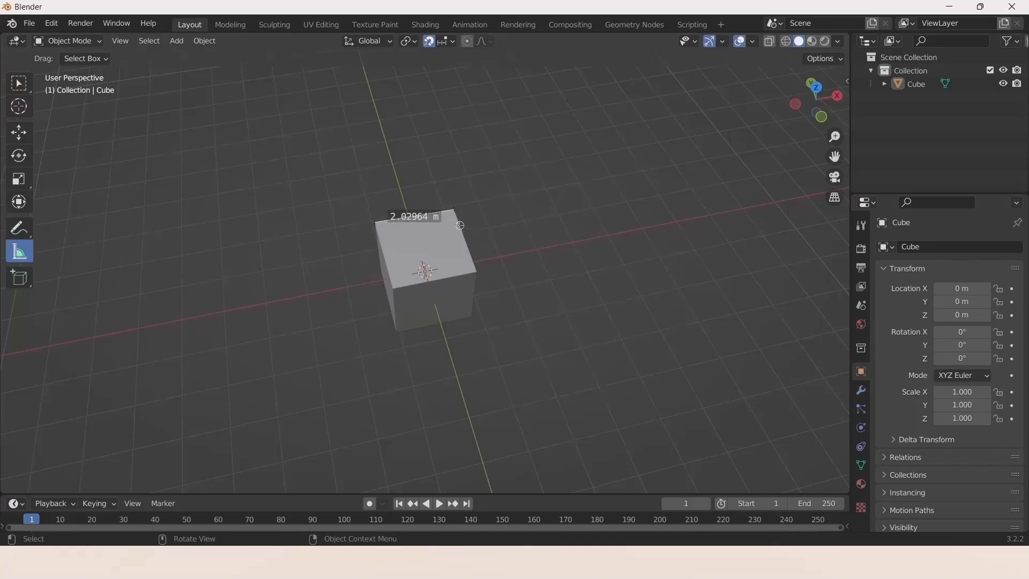
pyautogui.scroll(3, 410, 252)
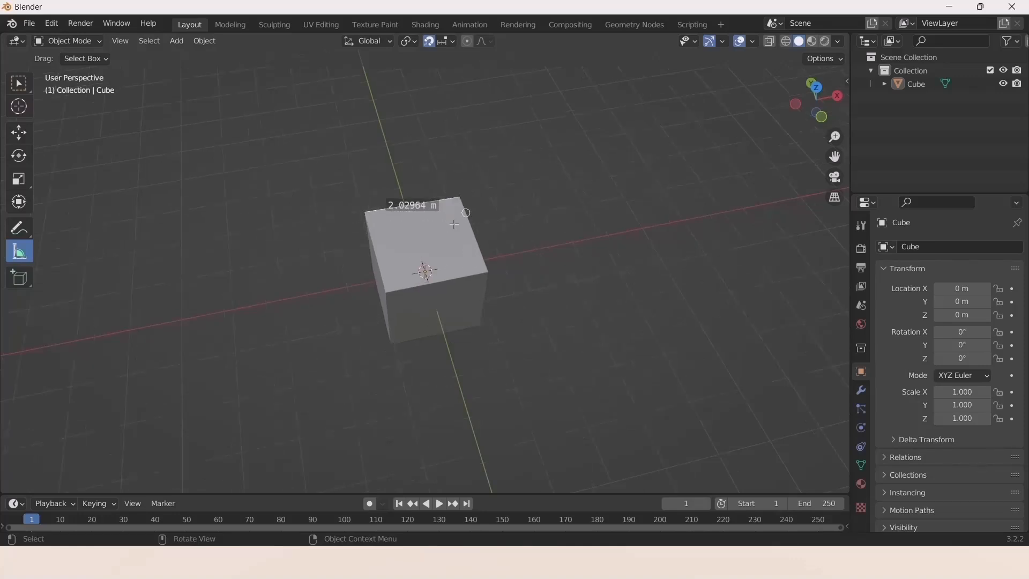
# - Turn off snapping and look over its snapping options
pyautogui.scroll(1, 474, 186)
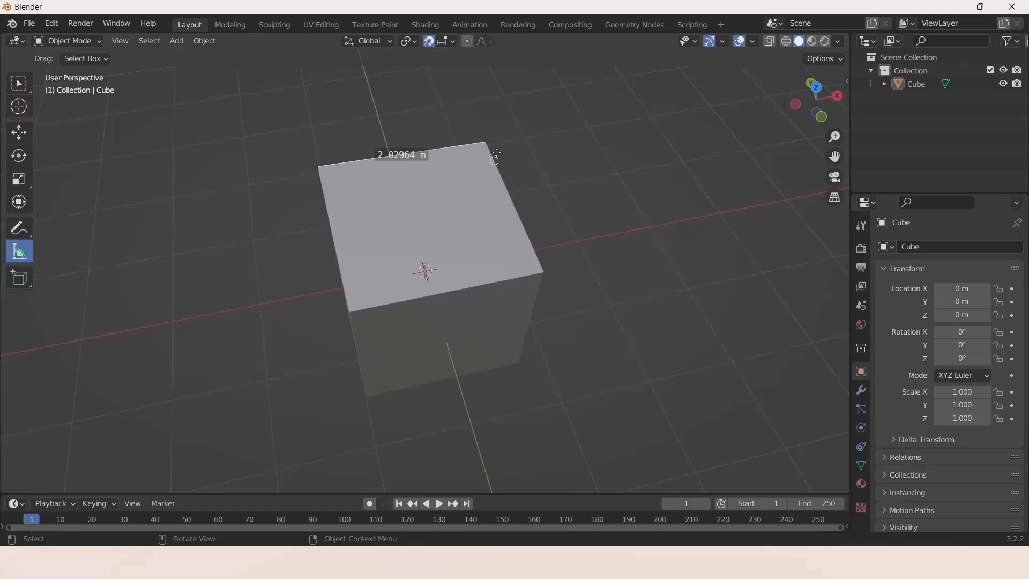
pyautogui.click(431, 42)
pyautogui.click(447, 42)
# - Hide all mesh objects through the viewport's object type visibility and show them again
pyautogui.click(697, 42)
pyautogui.moveTo(638, 99); pyautogui.dragTo(539, 221, button='middle')
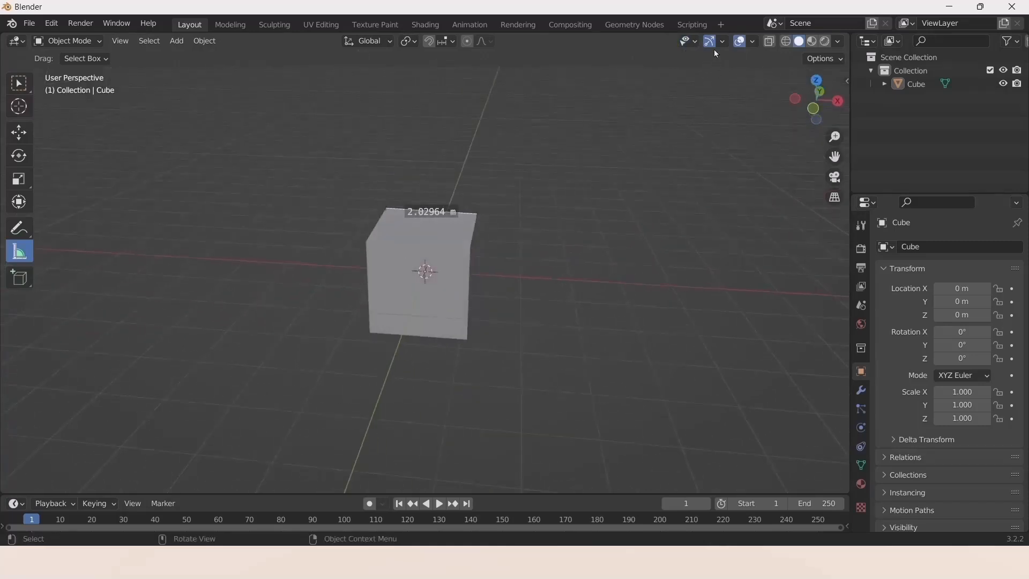
pyautogui.click(697, 41)
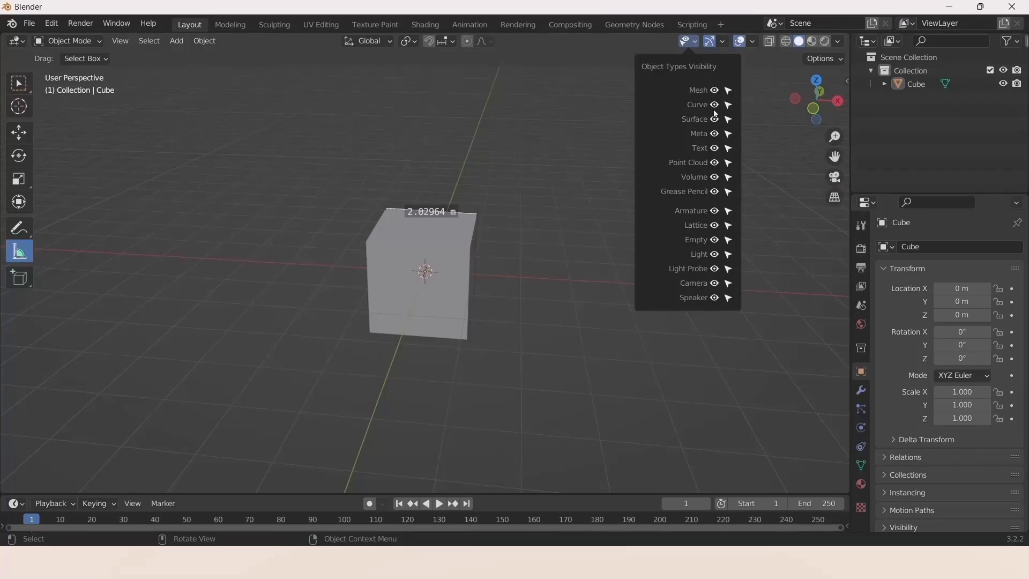
pyautogui.click(716, 91)
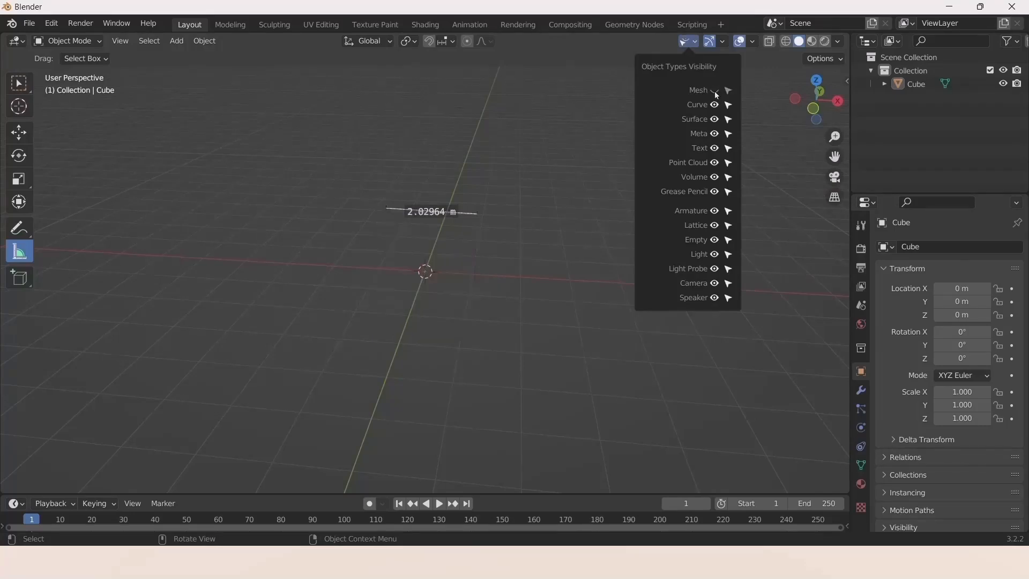
pyautogui.click(716, 92)
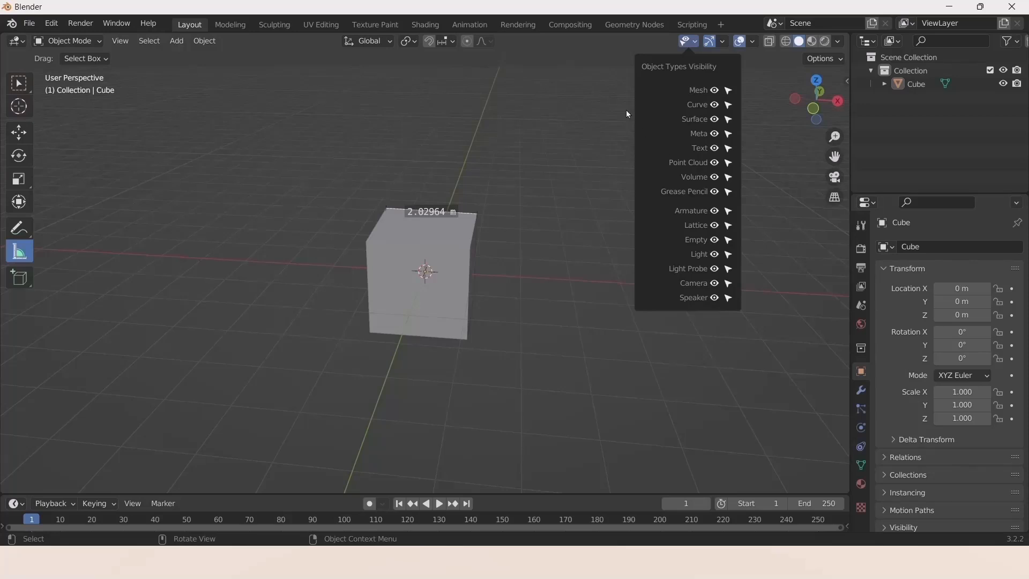
# - Examine the viewport's gizmo and overlay options
pyautogui.click(721, 43)
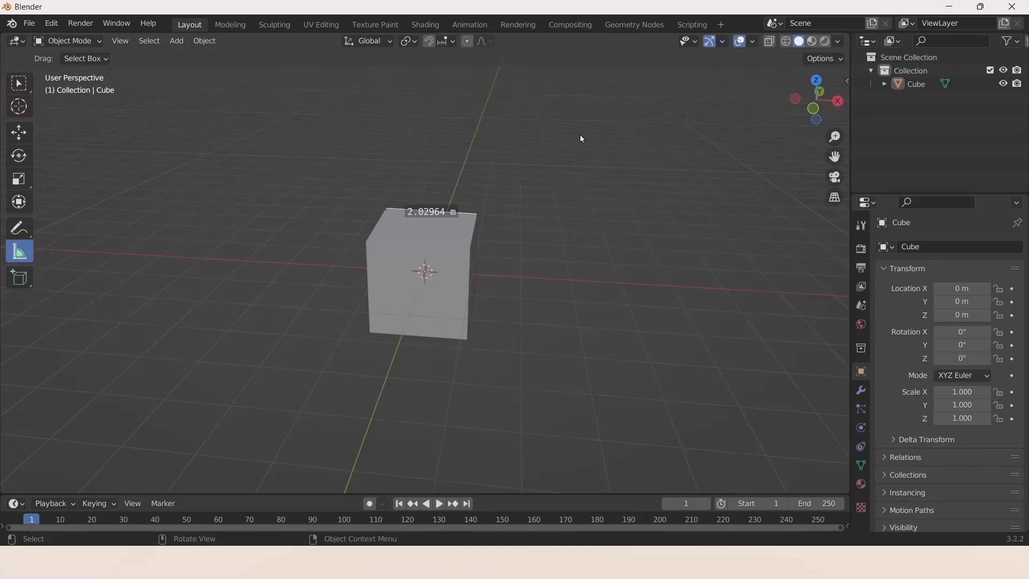
pyautogui.click(752, 42)
pyautogui.moveTo(438, 323); pyautogui.dragTo(698, 161, button='middle')
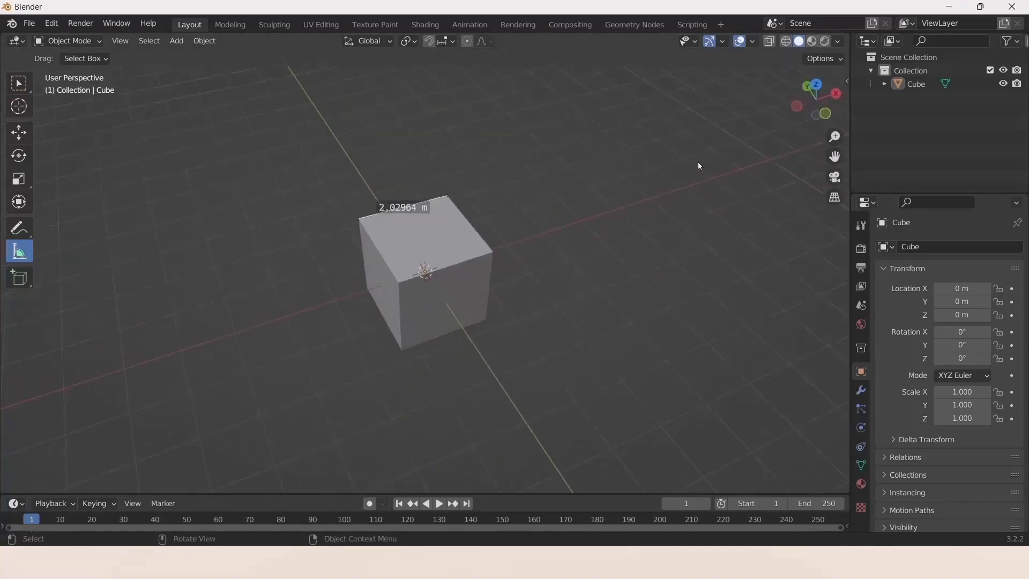
# - Turn on X-ray and view the cube in Wireframe, Solid, Material Preview and Rendered shading
pyautogui.click(771, 41)
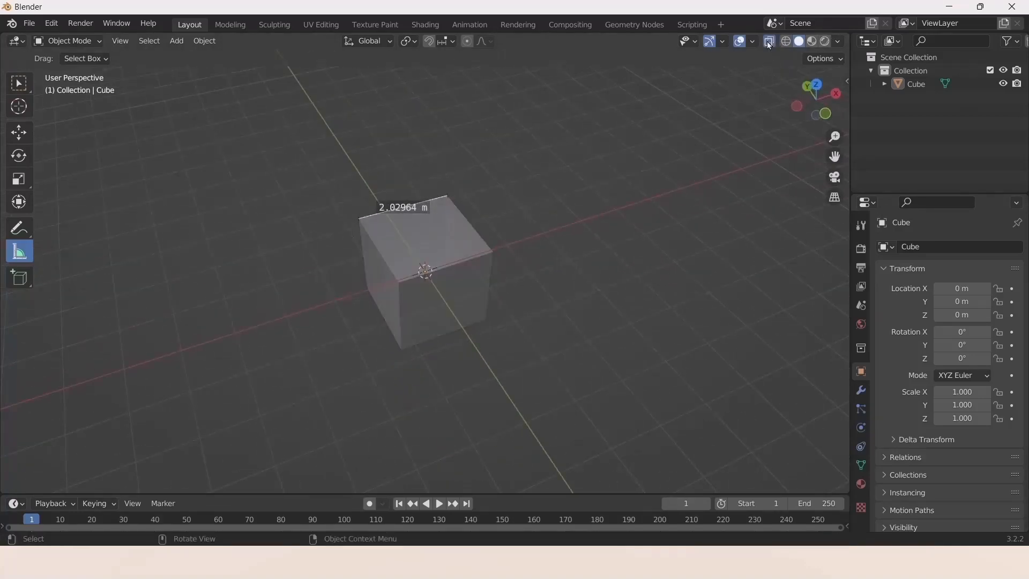
pyautogui.moveTo(658, 147); pyautogui.dragTo(379, 302, button='middle')
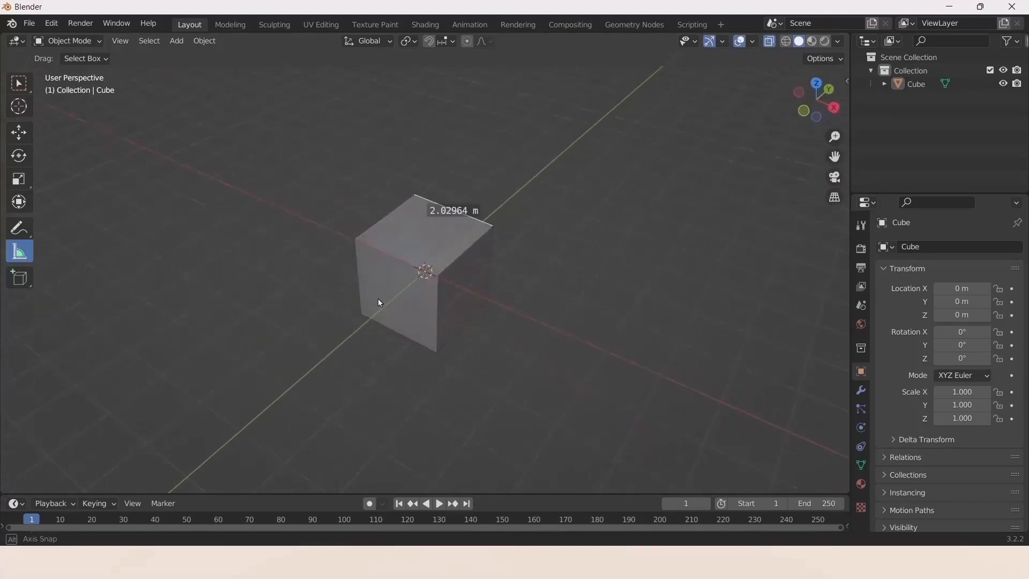
pyautogui.click(787, 42)
pyautogui.moveTo(499, 282)
pyautogui.mouseDown(button='middle')
pyautogui.moveTo(481, 224)
pyautogui.moveTo(489, 273)
pyautogui.mouseUp(button='middle')
pyautogui.click(802, 42)
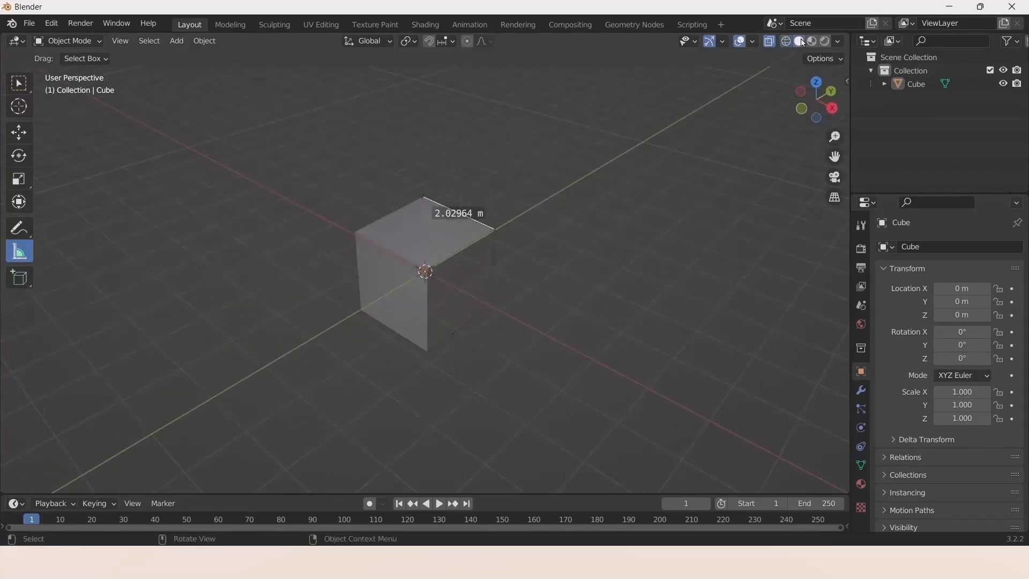
pyautogui.click(813, 42)
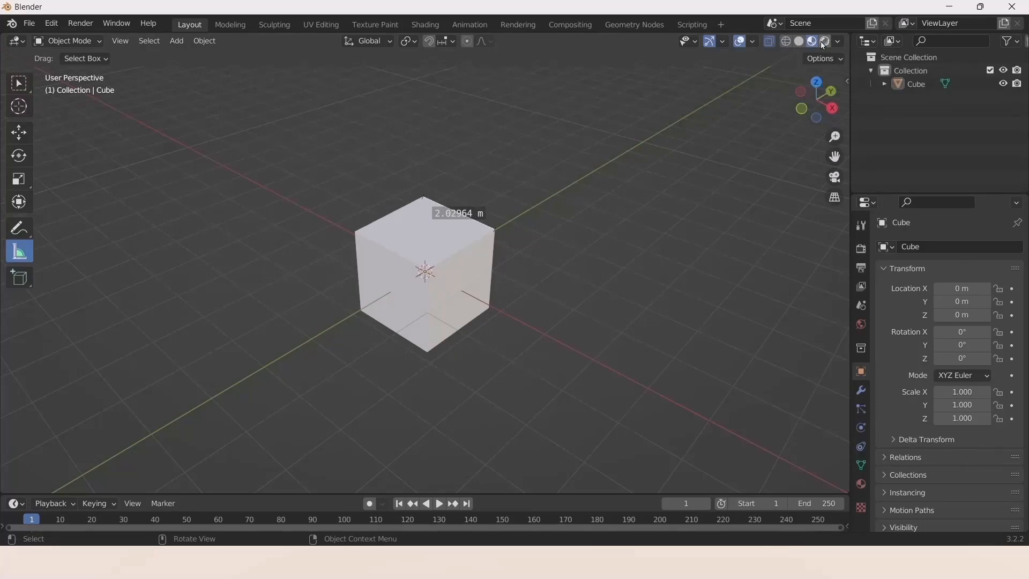
pyautogui.click(825, 42)
pyautogui.moveTo(437, 318); pyautogui.dragTo(429, 343, button='middle')
# - Compare Solid with Material Preview shading, return the viewport to Solid and turn off X-ray
pyautogui.click(804, 44)
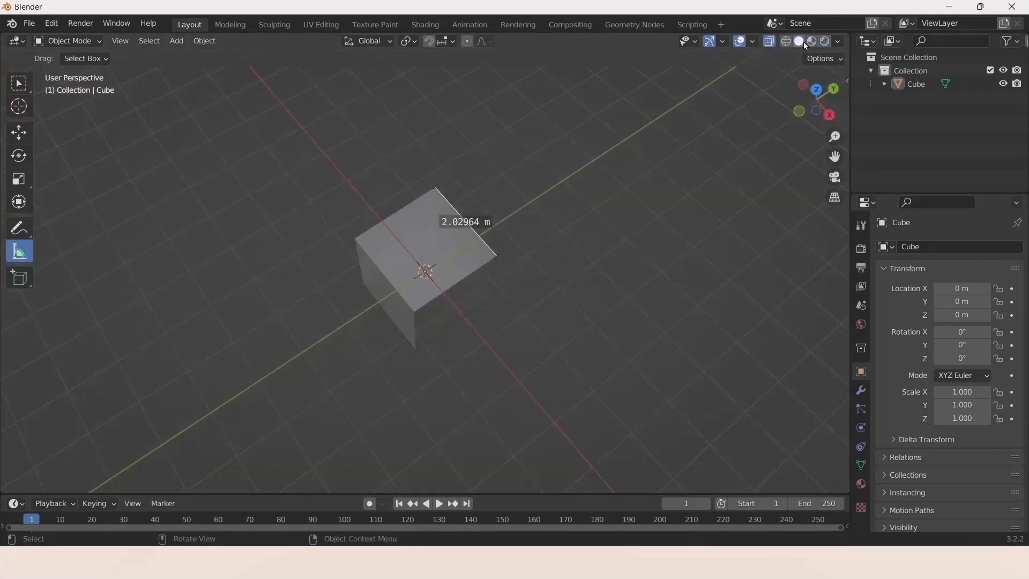
pyautogui.click(813, 41)
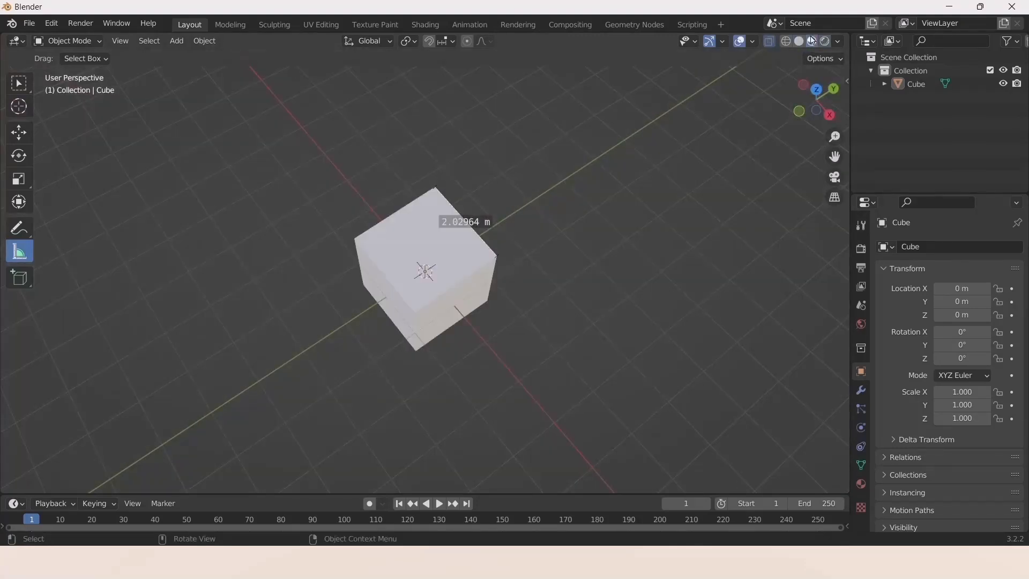
pyautogui.click(798, 41)
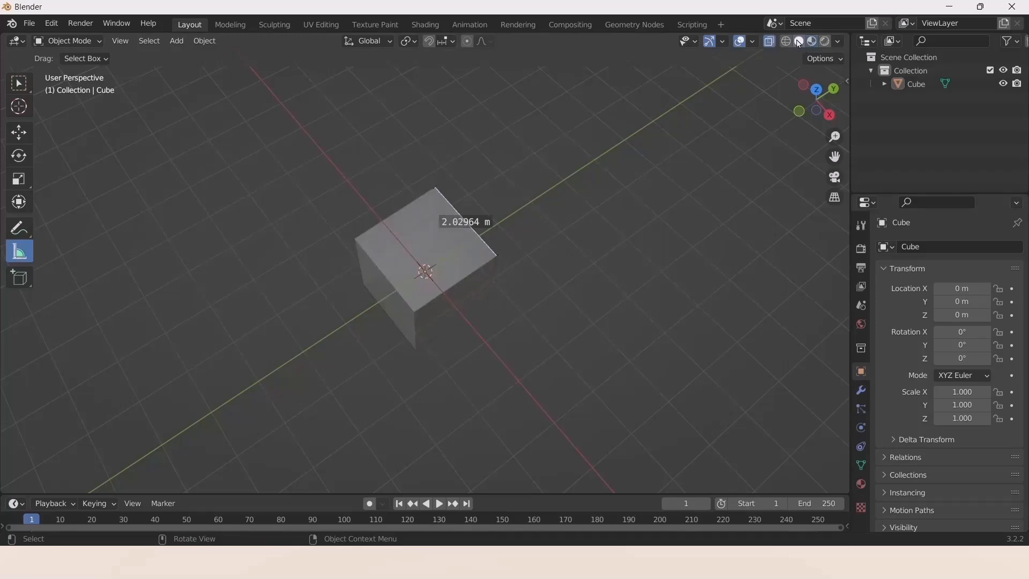
pyautogui.moveTo(510, 400); pyautogui.dragTo(498, 300, button='middle')
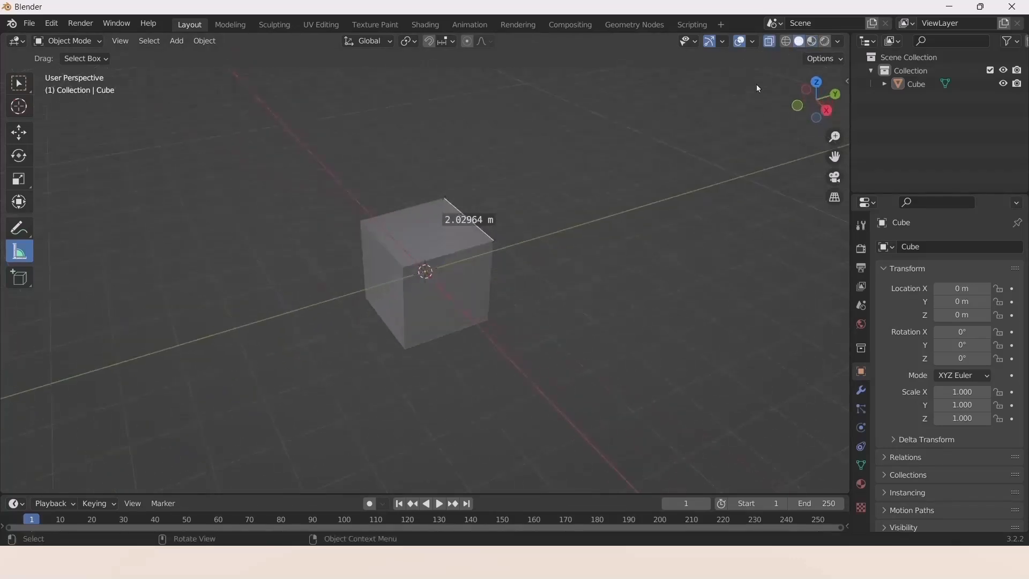
pyautogui.click(770, 41)
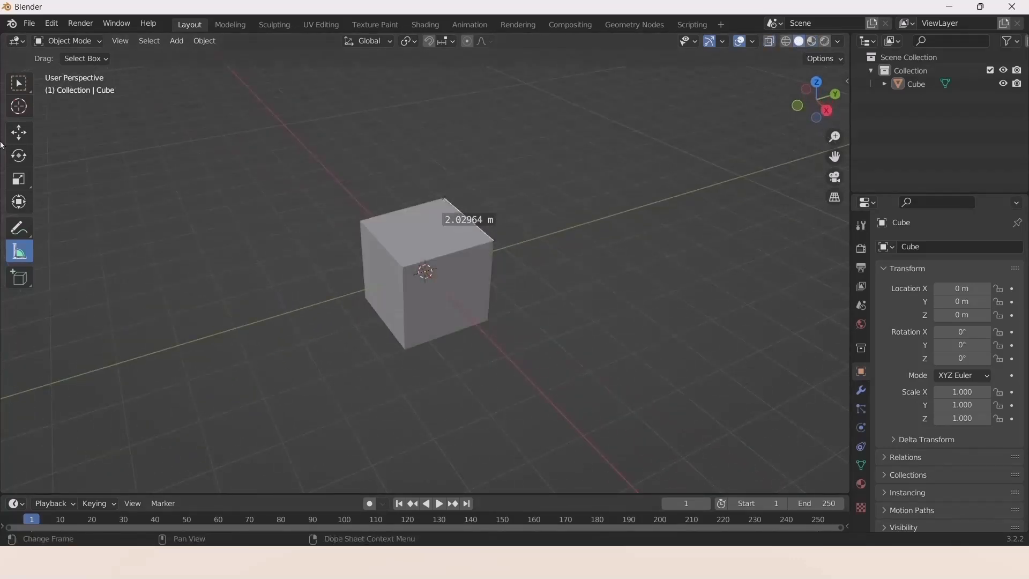
# - Look at the viewport options and add a new empty scene to the file
pyautogui.click(840, 59)
pyautogui.click(833, 24)
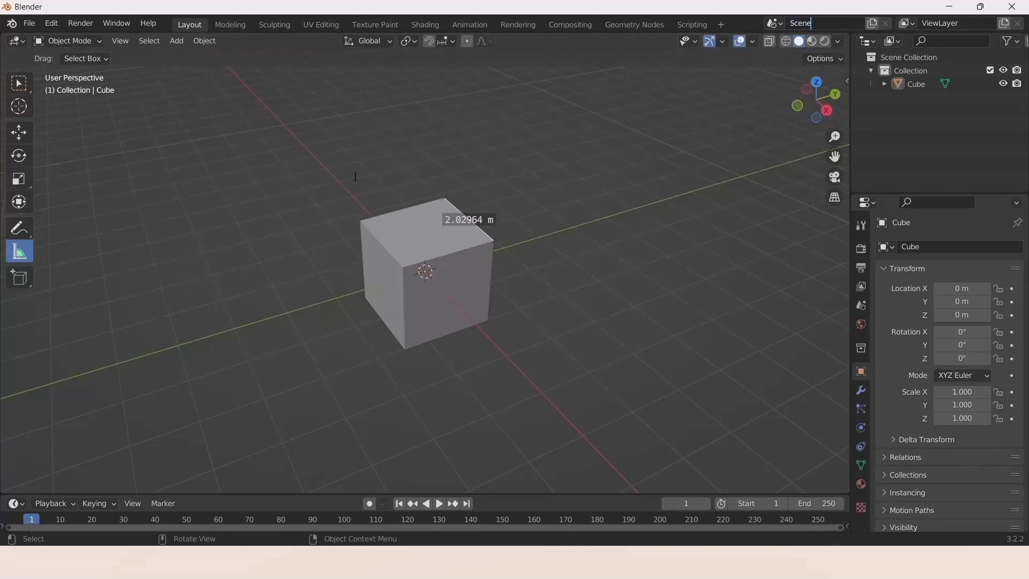
pyautogui.click(874, 24)
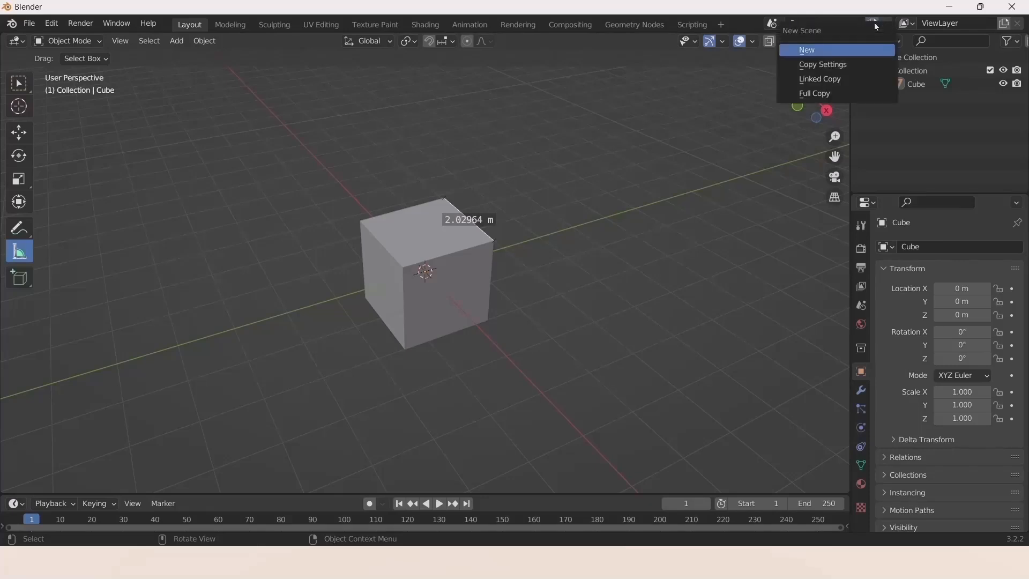
pyautogui.click(810, 50)
# - Draw a measurement of about 35 m across the empty scene and switch to the Select Box tool
pyautogui.scroll(-10, 385, 428)
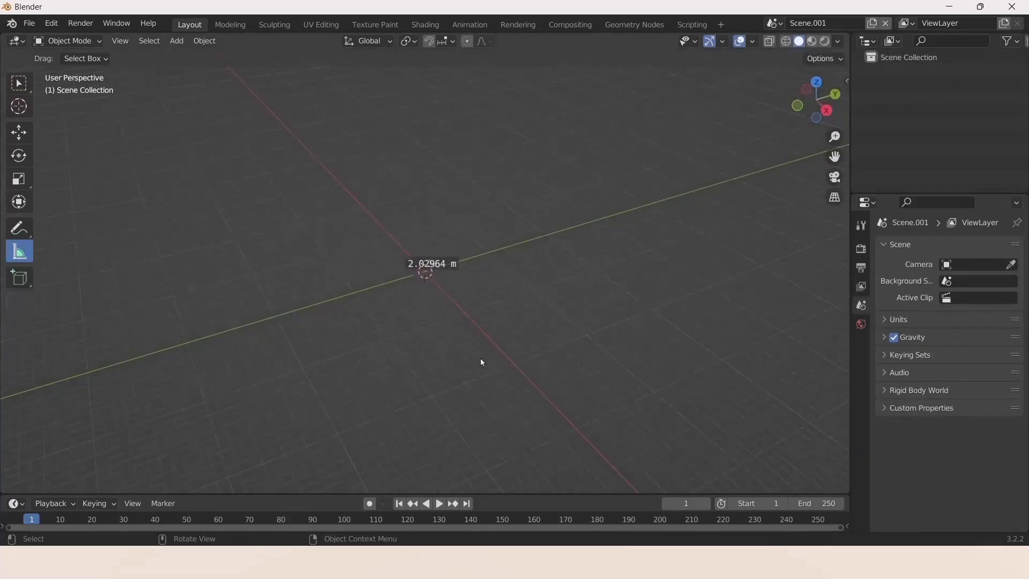
pyautogui.moveTo(341, 208); pyautogui.dragTo(540, 386)
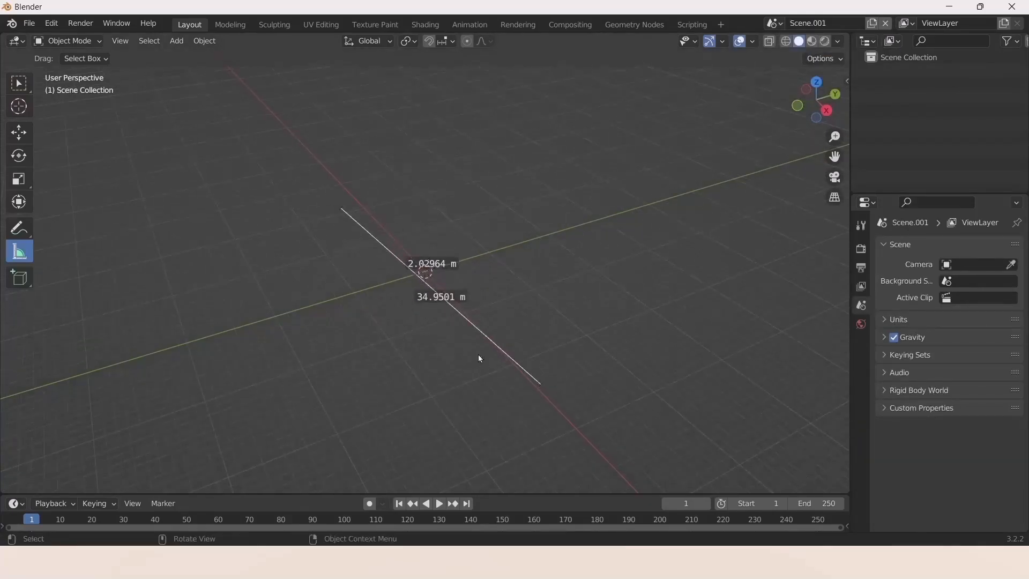
pyautogui.click(19, 84)
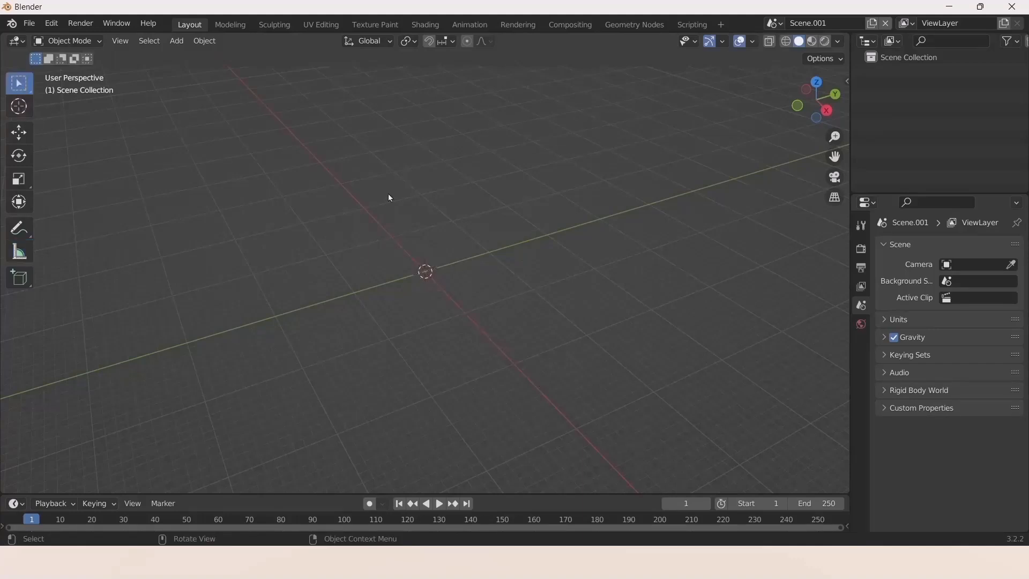
# - Delete the empty scene to return to the scene with the cube
pyautogui.click(886, 23)
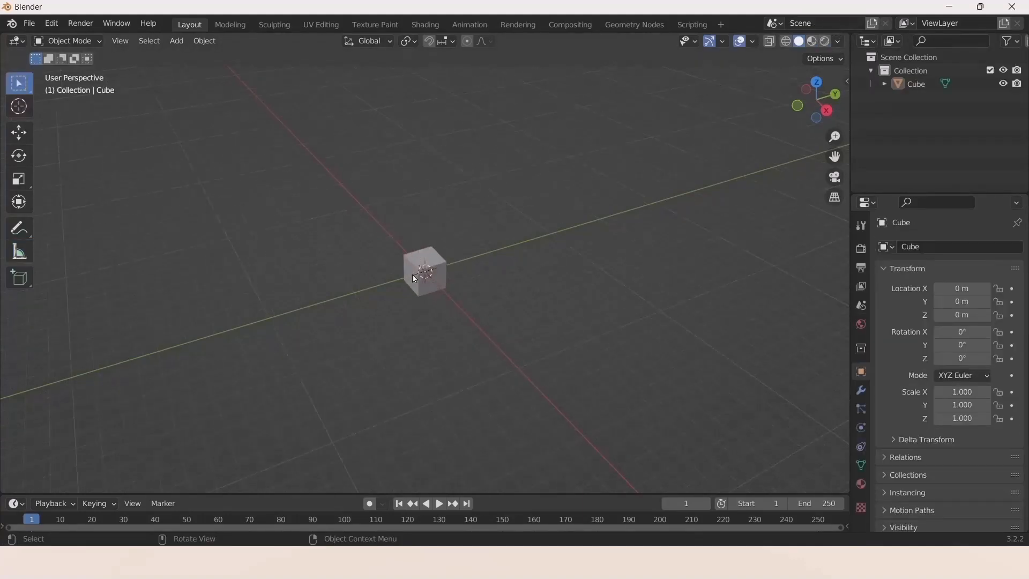
pyautogui.scroll(8, 424, 268)
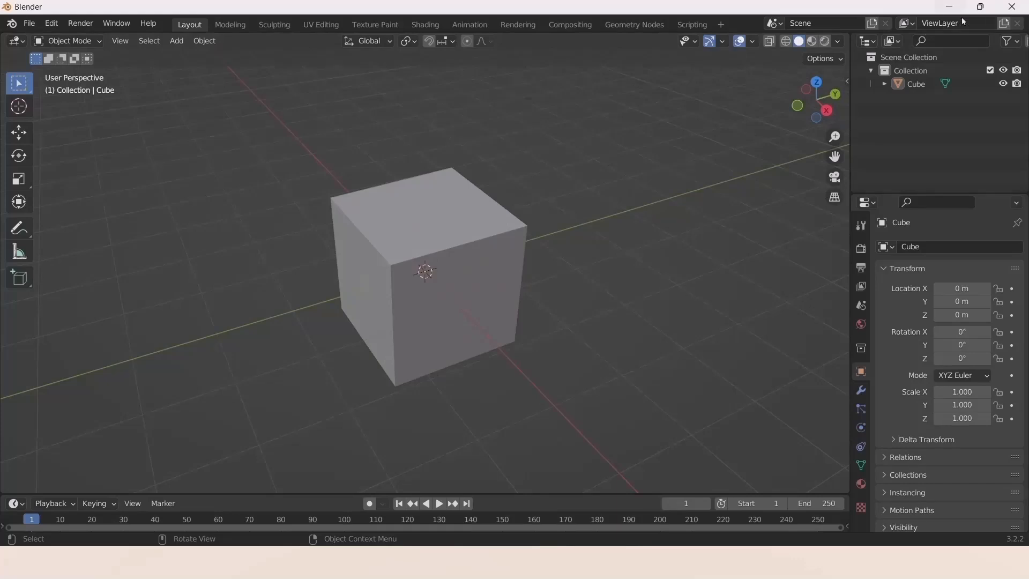
# - Add a new view layer to the scene and undo the addition
pyautogui.click(1005, 24)
pyautogui.click(1004, 23)
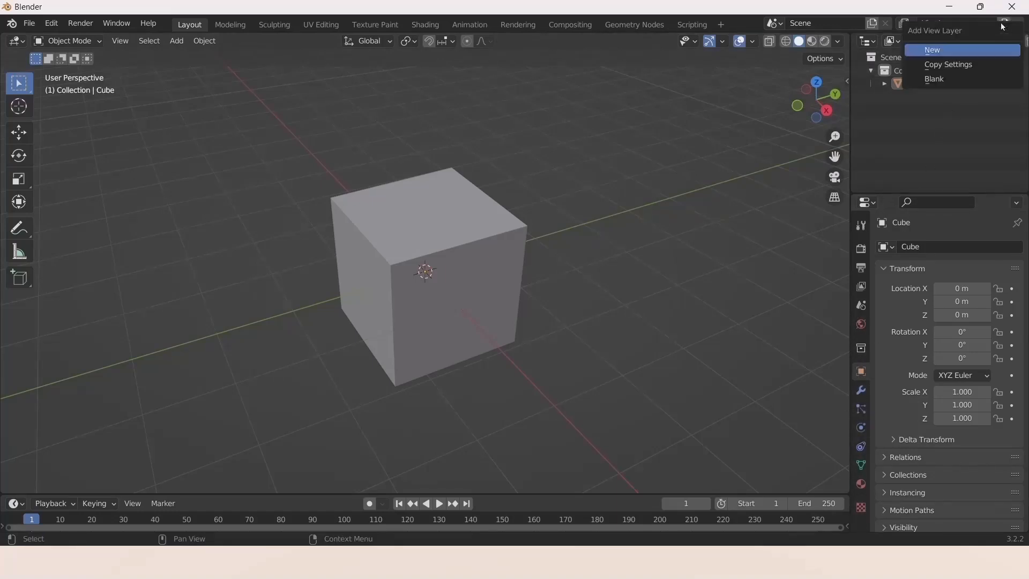
pyautogui.click(937, 50)
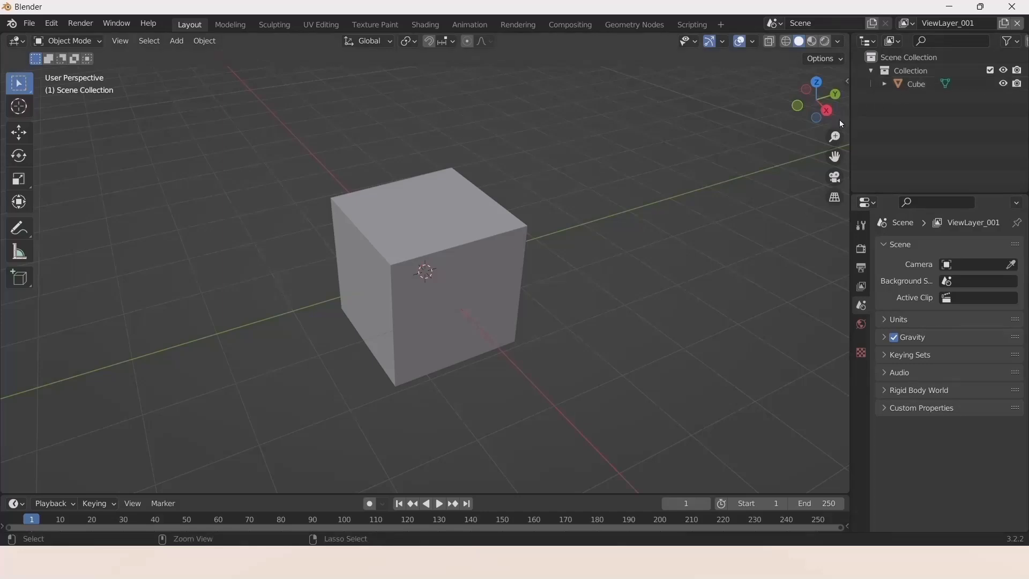
pyautogui.hotkey('ctrl', 'z')
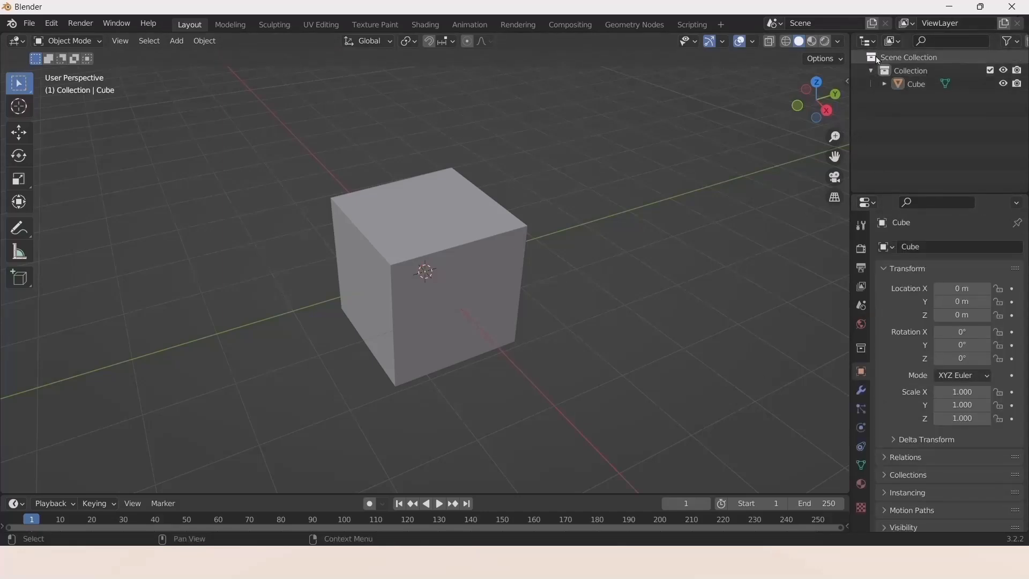
# - Compare the editor types offered for the Outliner area with those for the 3D viewport
pyautogui.click(875, 41)
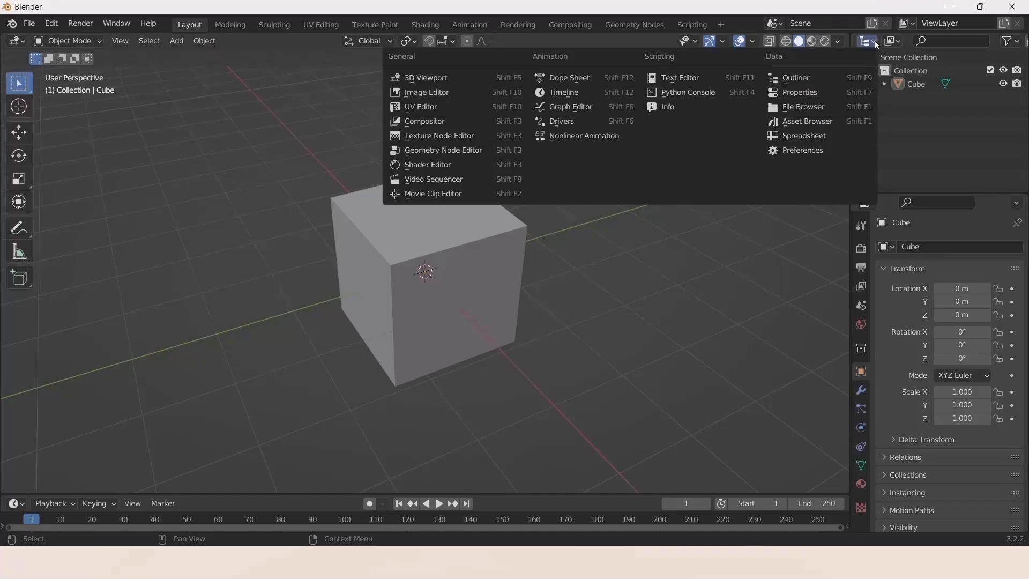
pyautogui.click(17, 42)
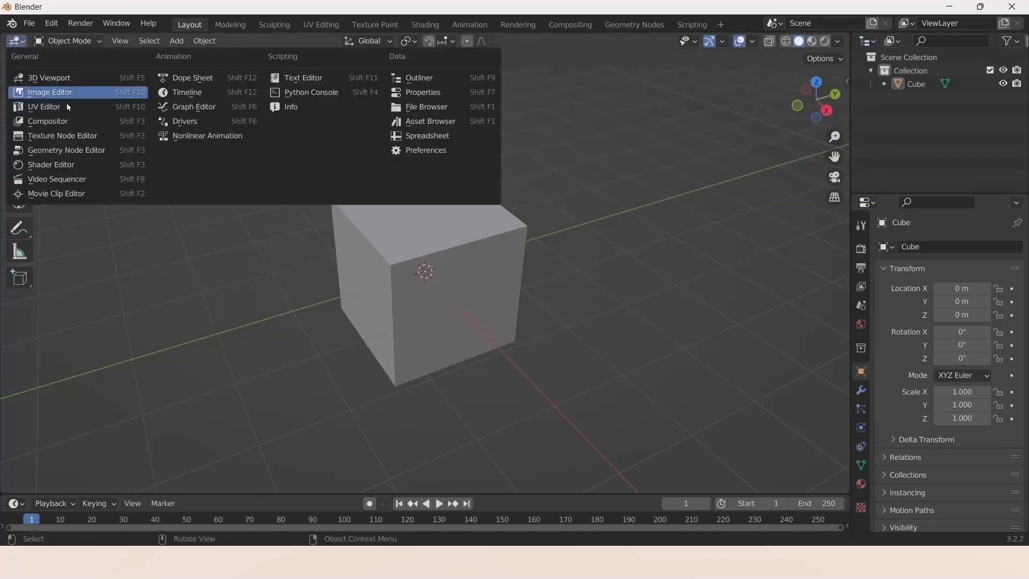
pyautogui.click(870, 40)
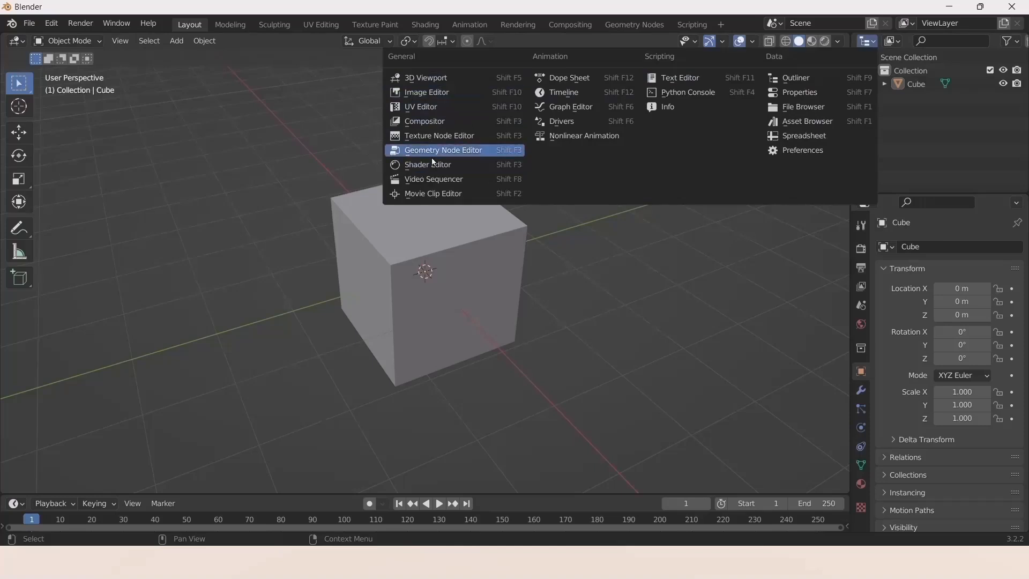
pyautogui.click(876, 42)
# - Switch the Outliner's display mode to Scenes and back to View Layer
pyautogui.click(896, 42)
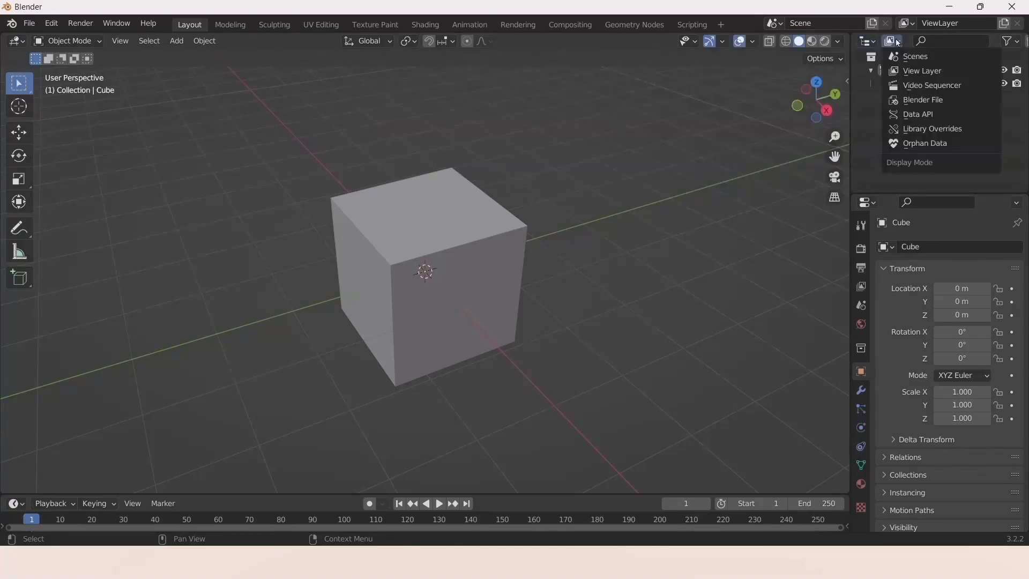
pyautogui.click(925, 57)
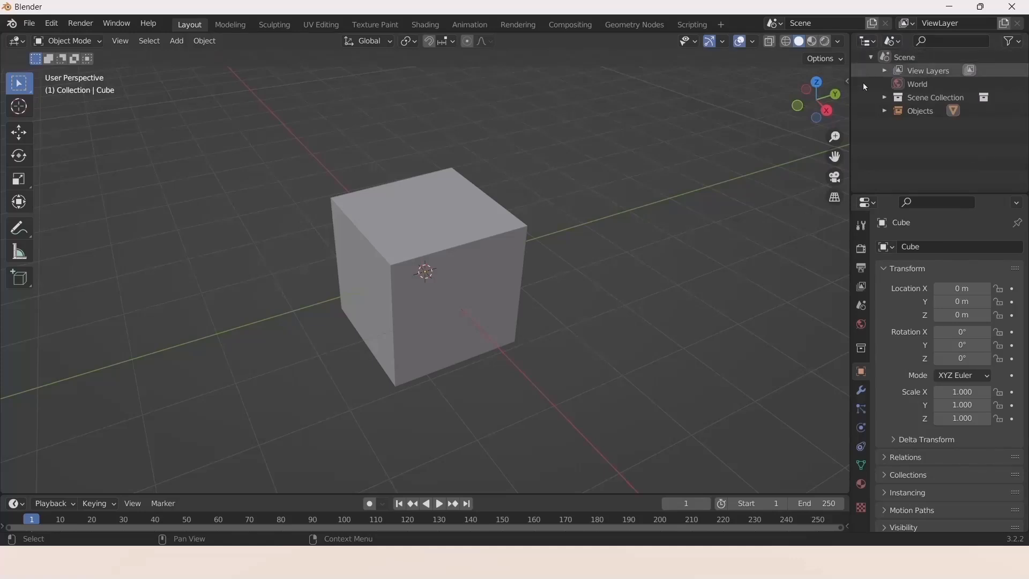
pyautogui.click(892, 41)
pyautogui.click(918, 71)
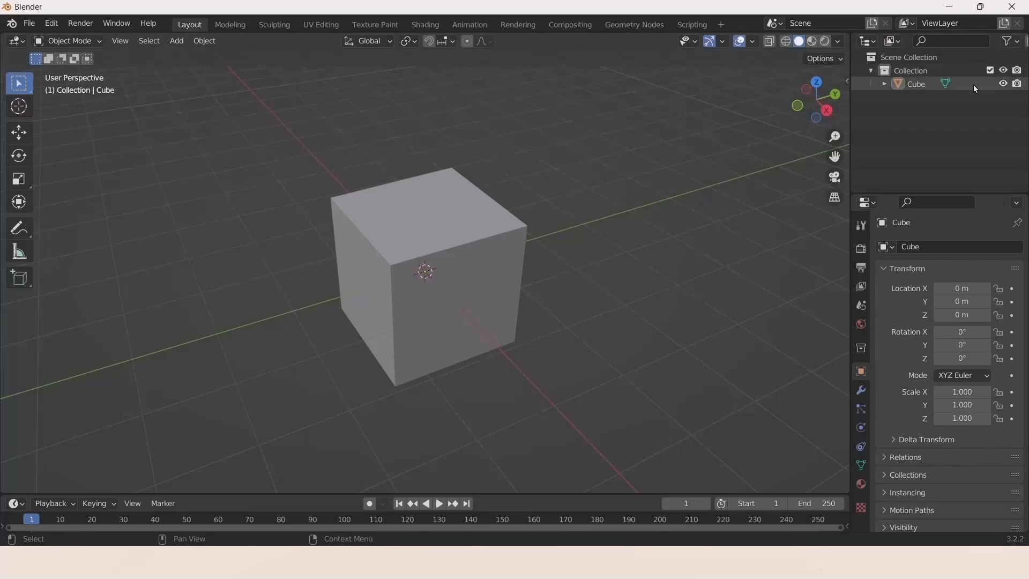
# - Add two flattened ico spheres with 2 subdivisions beside the cube using the Add Ico Sphere tool
pyautogui.moveTo(27, 282); pyautogui.dragTo(72, 371)
pyautogui.moveTo(677, 343); pyautogui.dragTo(678, 435)
pyautogui.moveTo(644, 202); pyautogui.dragTo(638, 189)
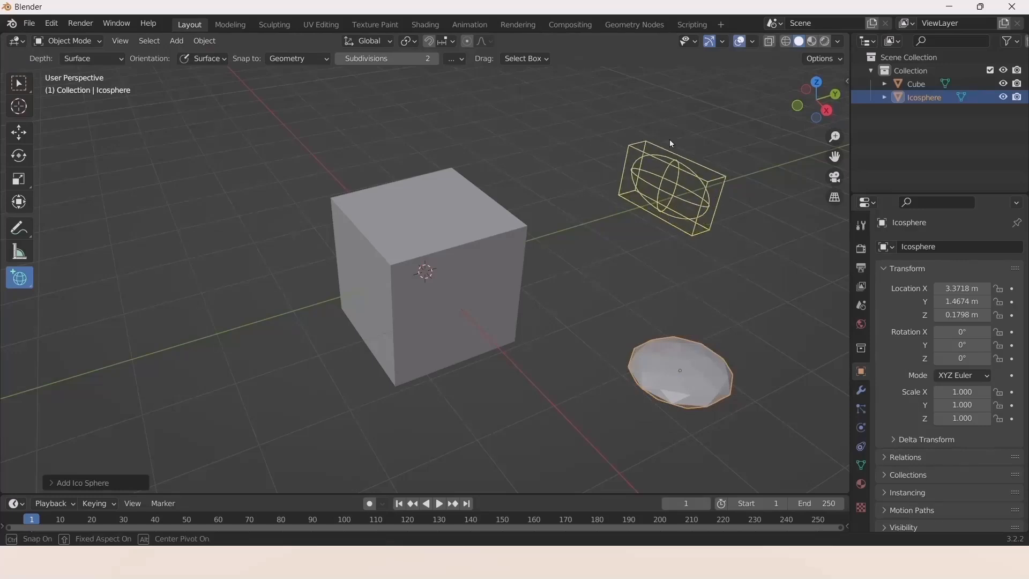
pyautogui.click(670, 140)
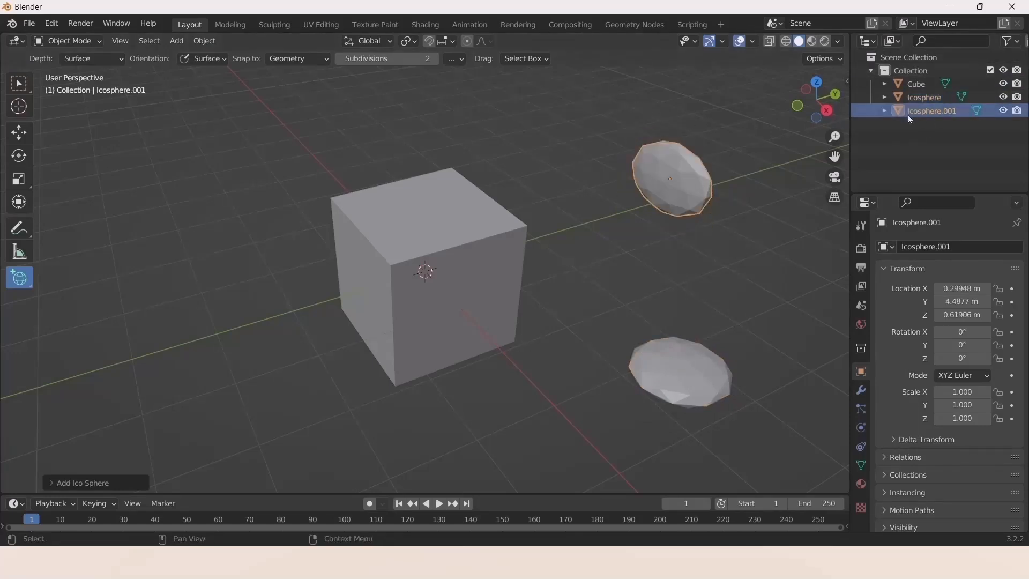
# - Switch the Outliner's display mode to Video Sequencer and back to View Layer
pyautogui.click(893, 41)
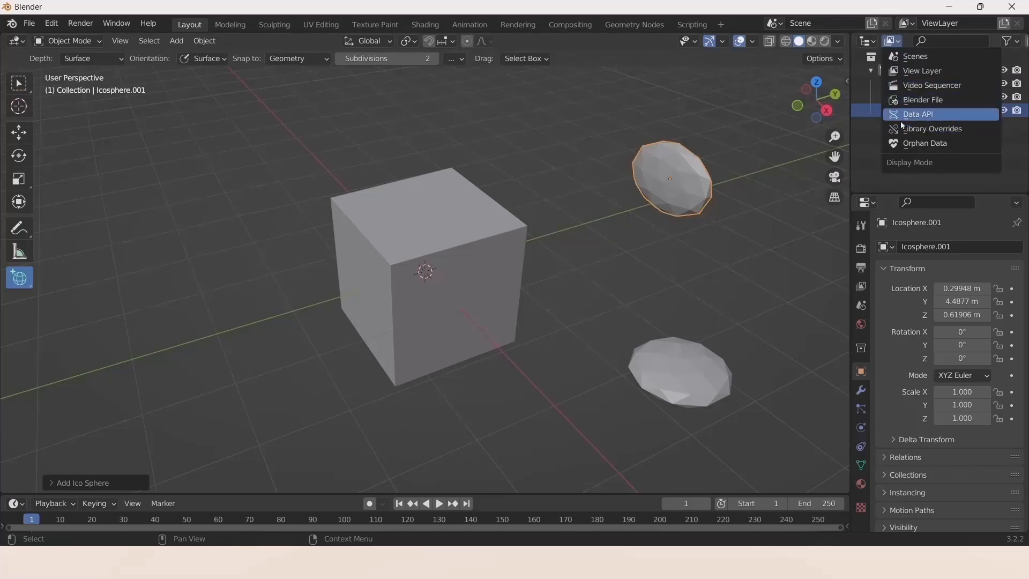
pyautogui.click(925, 84)
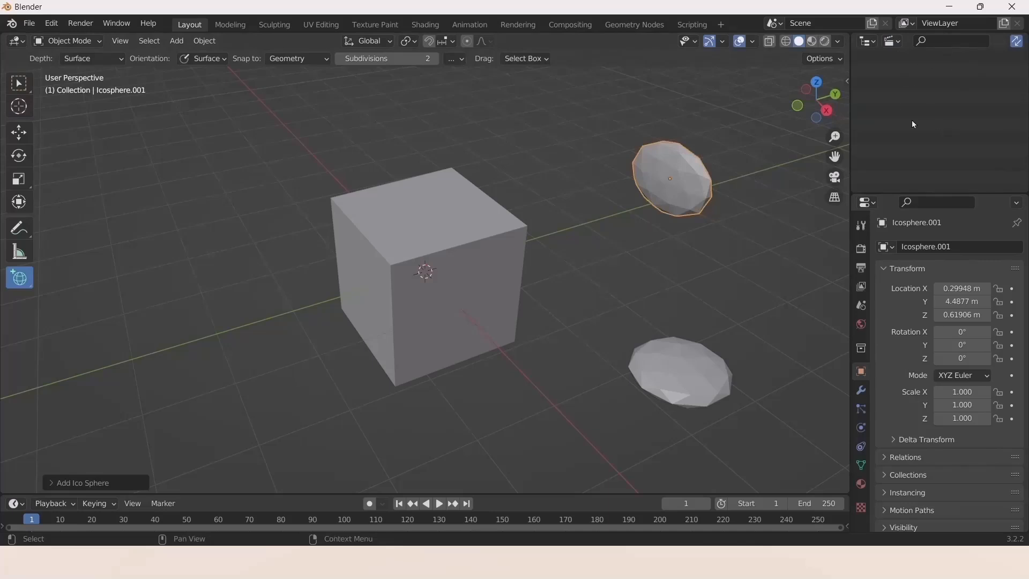
pyautogui.click(892, 41)
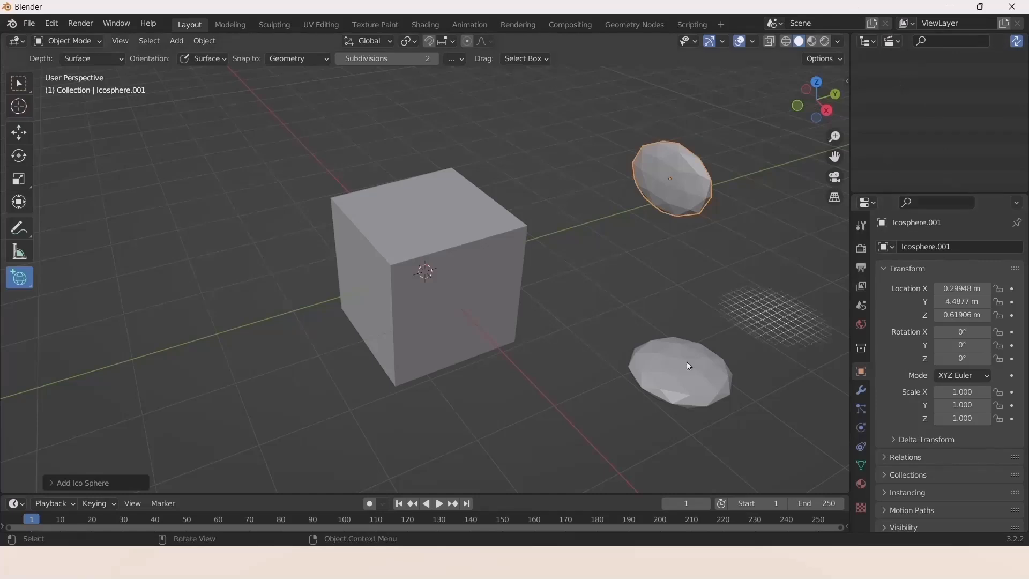
pyautogui.click(899, 43)
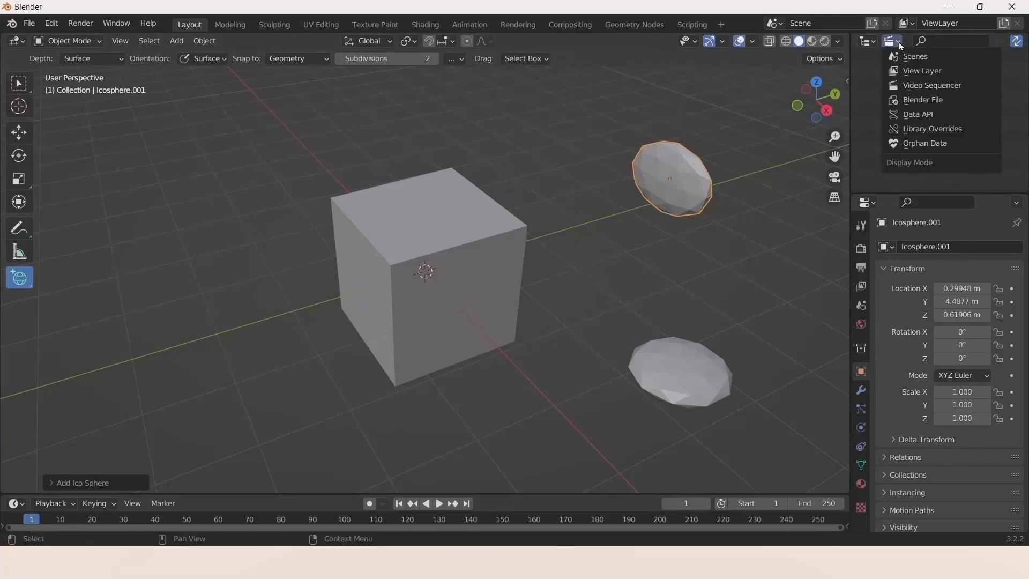
pyautogui.click(927, 71)
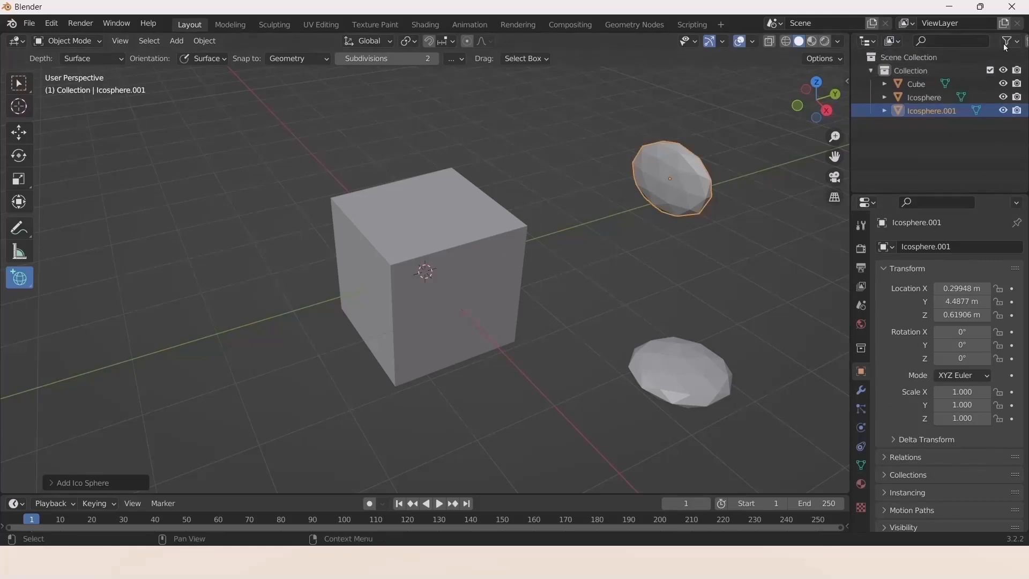
# - Search the Outliner for "cu" and clear the search text
pyautogui.click(946, 42)
pyautogui.write('cu')
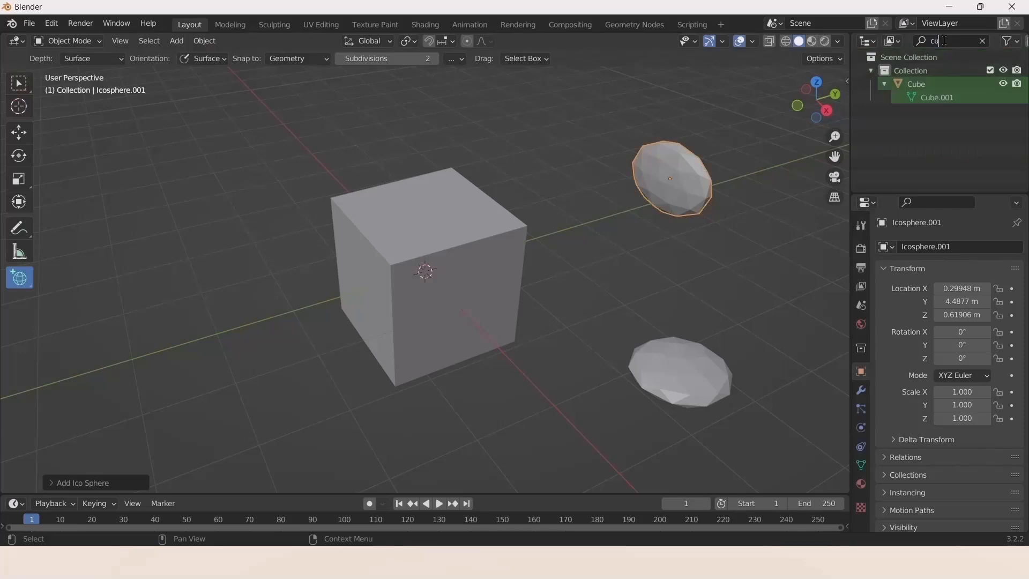
pyautogui.hotkey('ctrl', 'a')
pyautogui.click(957, 44)
pyautogui.moveTo(938, 44); pyautogui.dragTo(926, 52)
pyautogui.press('BackSpace')
# - Examine the Outliner's filter options, including the restriction toggles, sorting, selection sync and object type filters
pyautogui.click(1015, 43)
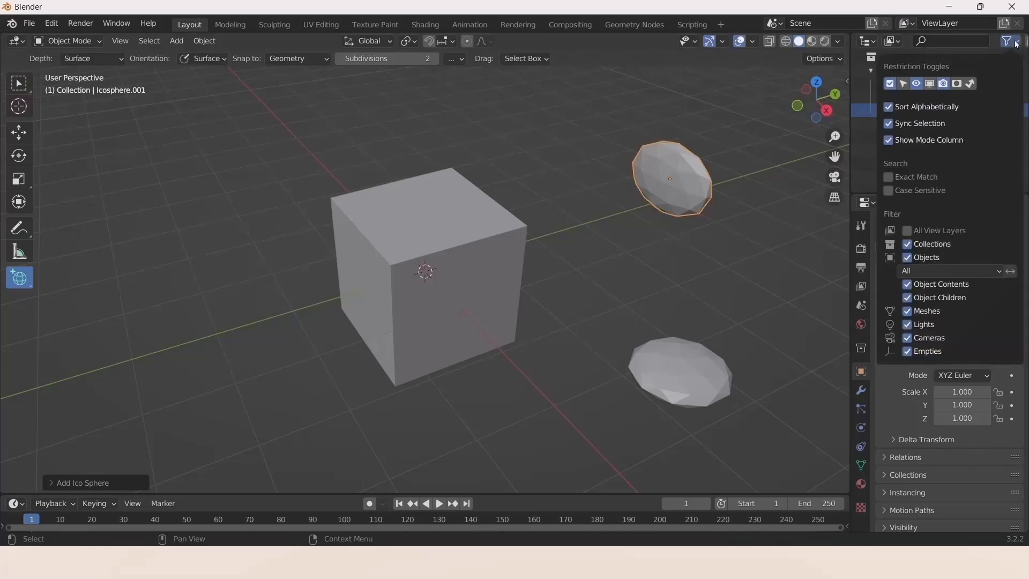
pyautogui.click(898, 42)
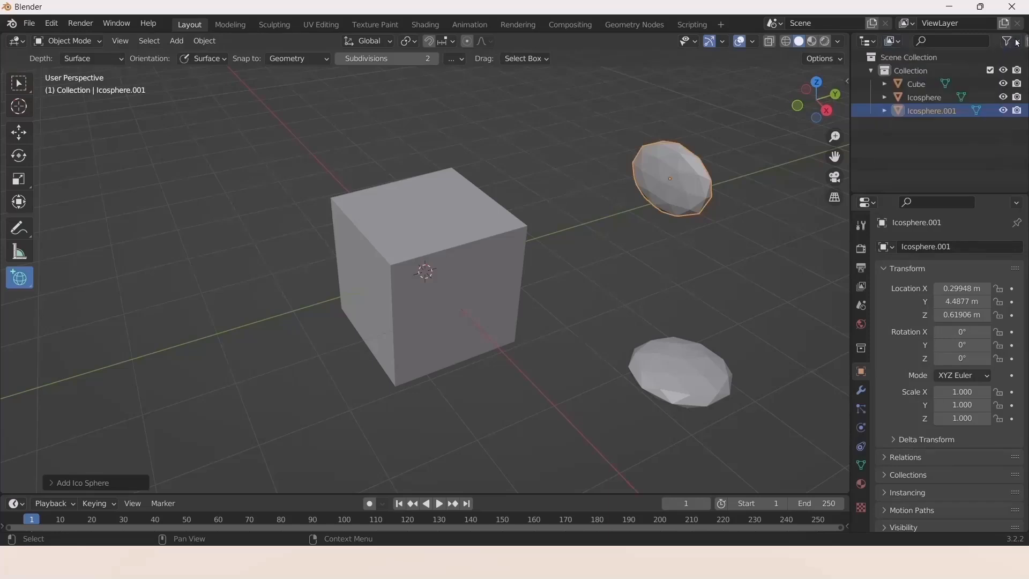
pyautogui.click(1015, 42)
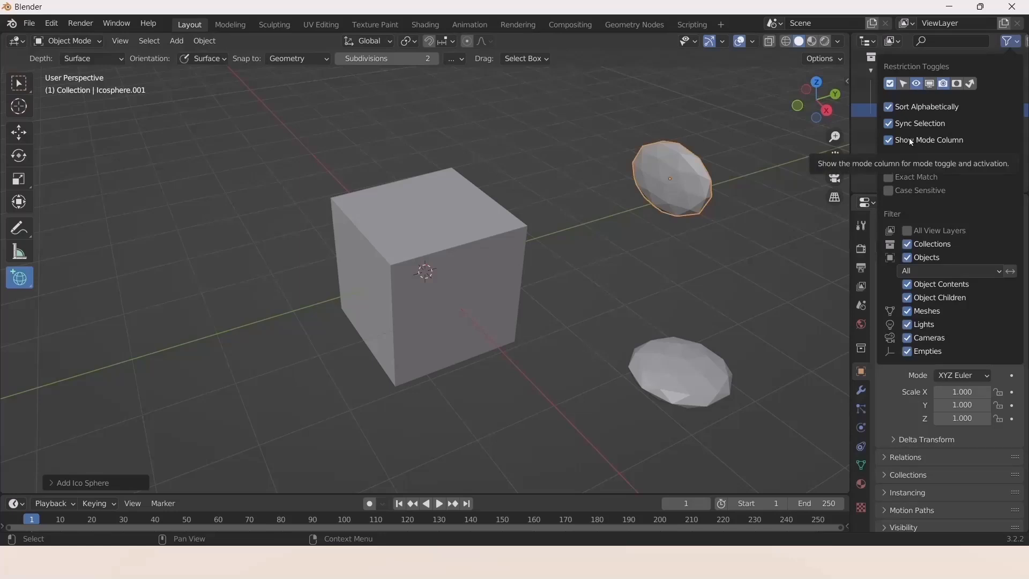
pyautogui.click(1016, 45)
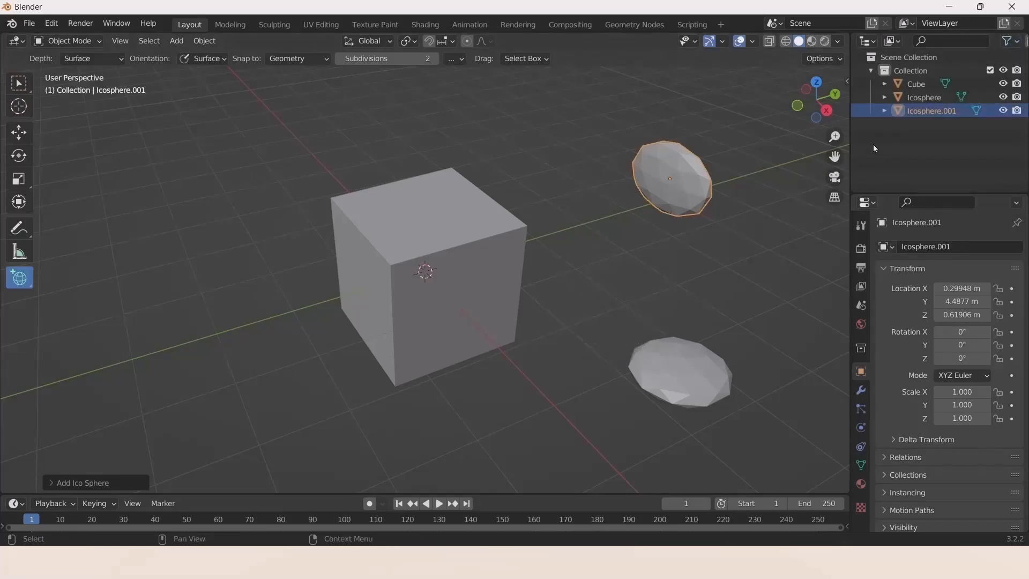
# - Examine the active tool, render, output, view layer, scene and world settings in the Properties editor
pyautogui.click(861, 225)
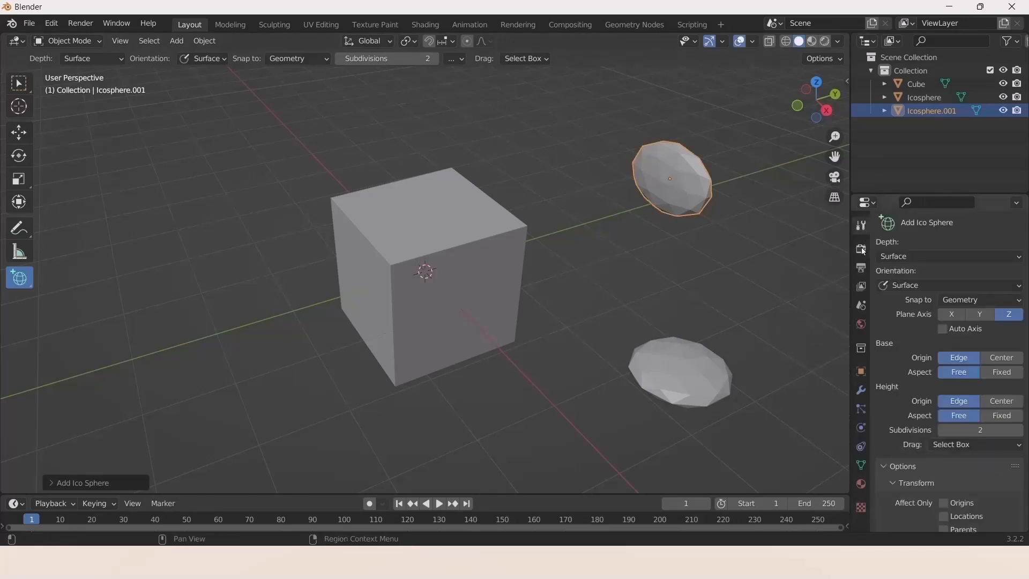
pyautogui.click(861, 249)
pyautogui.click(771, 233)
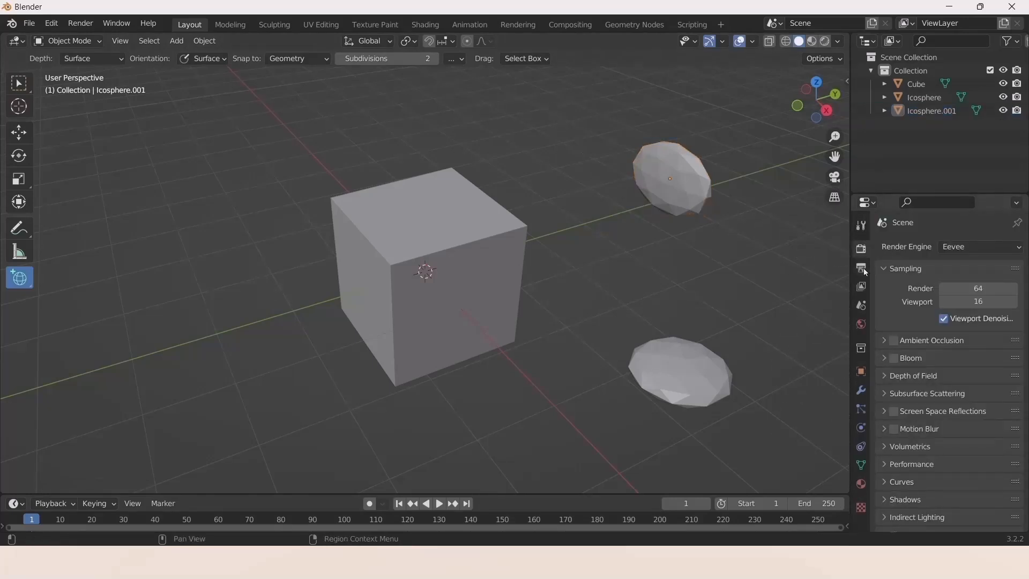
pyautogui.click(862, 268)
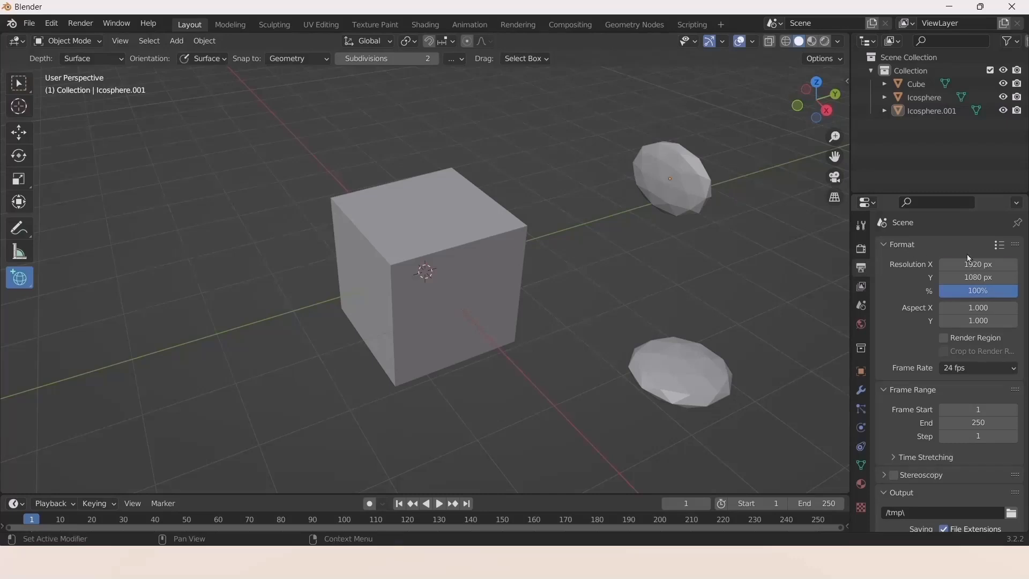
pyautogui.click(862, 285)
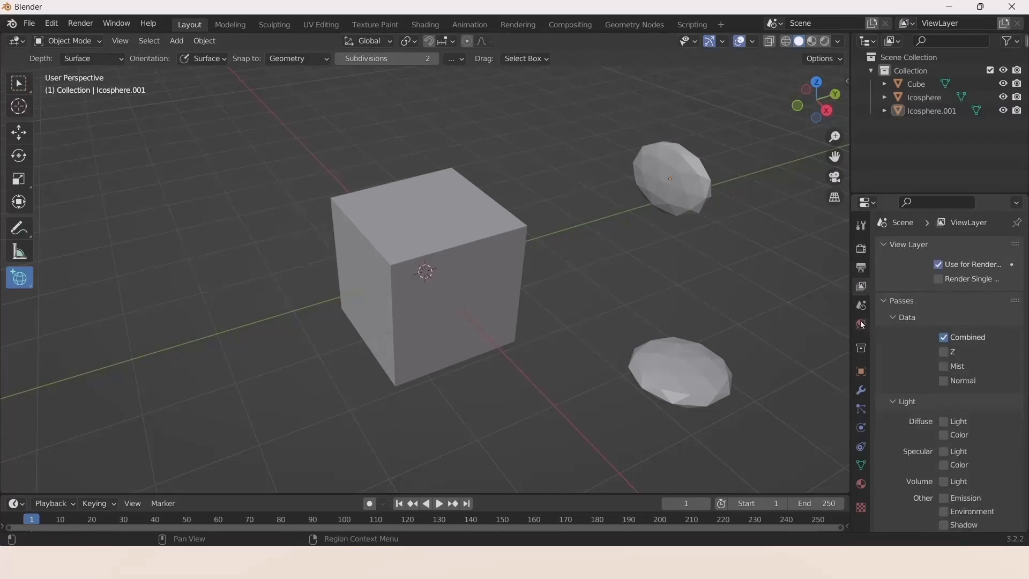
pyautogui.click(862, 305)
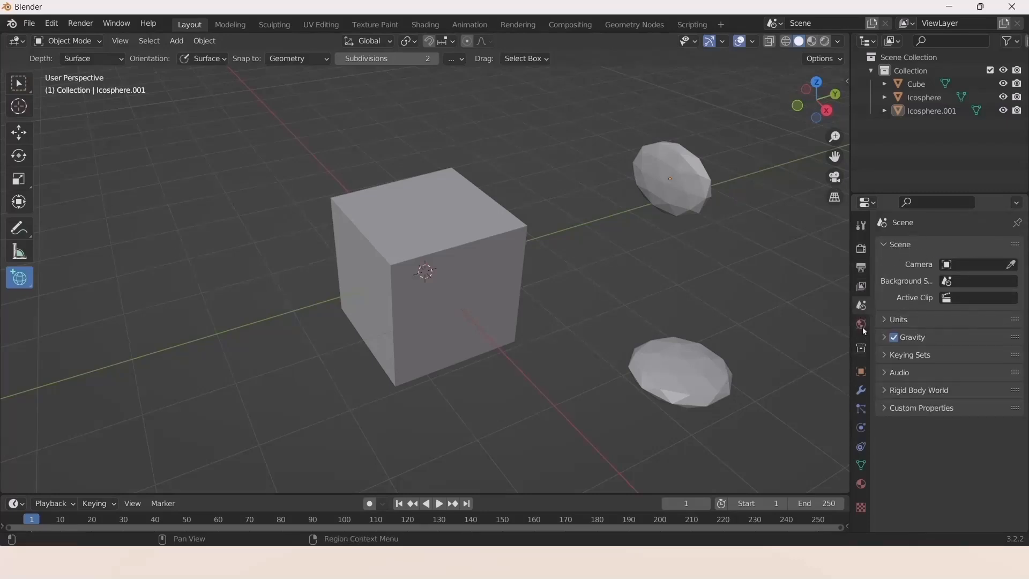
pyautogui.click(862, 325)
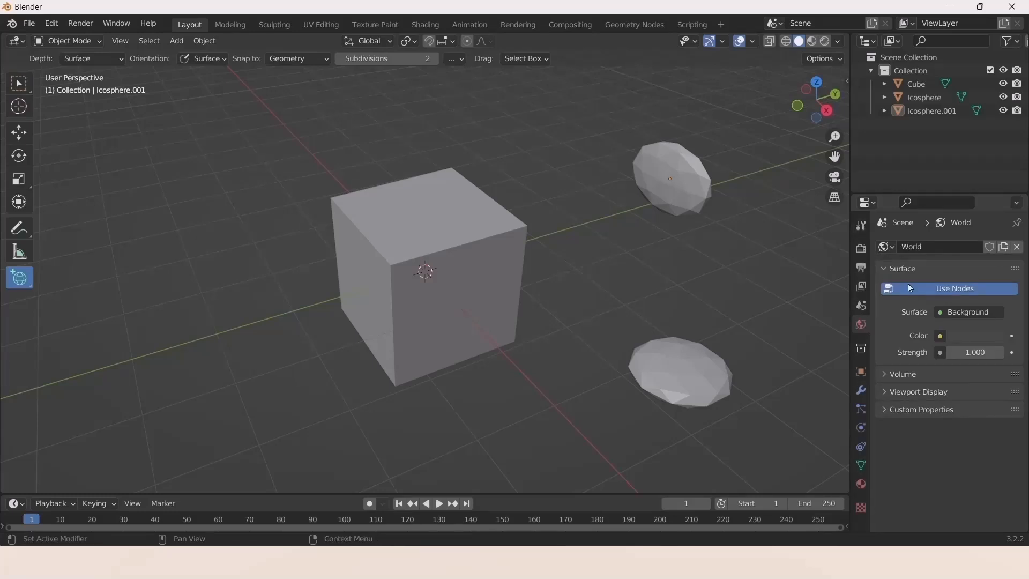
# - Examine the modifier, particle and physics properties of the active ico sphere
pyautogui.click(861, 390)
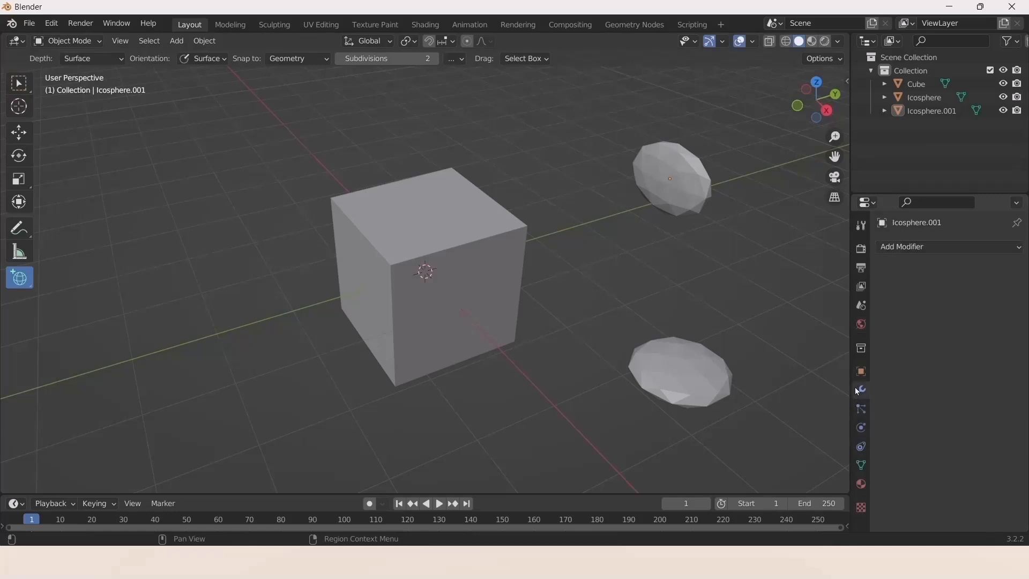
pyautogui.click(859, 411)
pyautogui.click(860, 428)
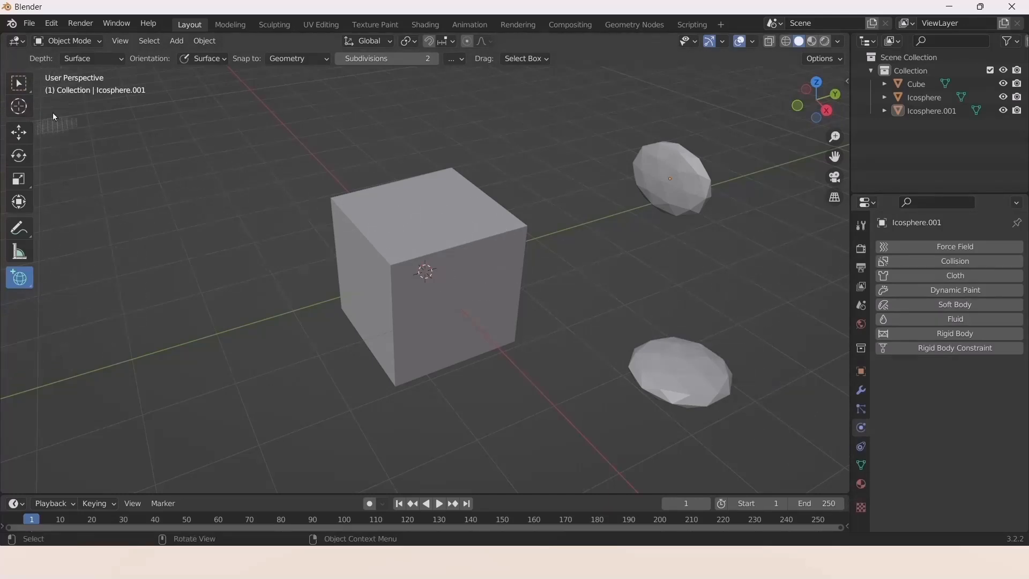
# - Select the cube and shift it slightly along the view plane using the Tweak tool
pyautogui.moveTo(18, 82)
pyautogui.mouseDown()
pyautogui.moveTo(38, 88)
pyautogui.moveTo(27, 87)
pyautogui.mouseUp()
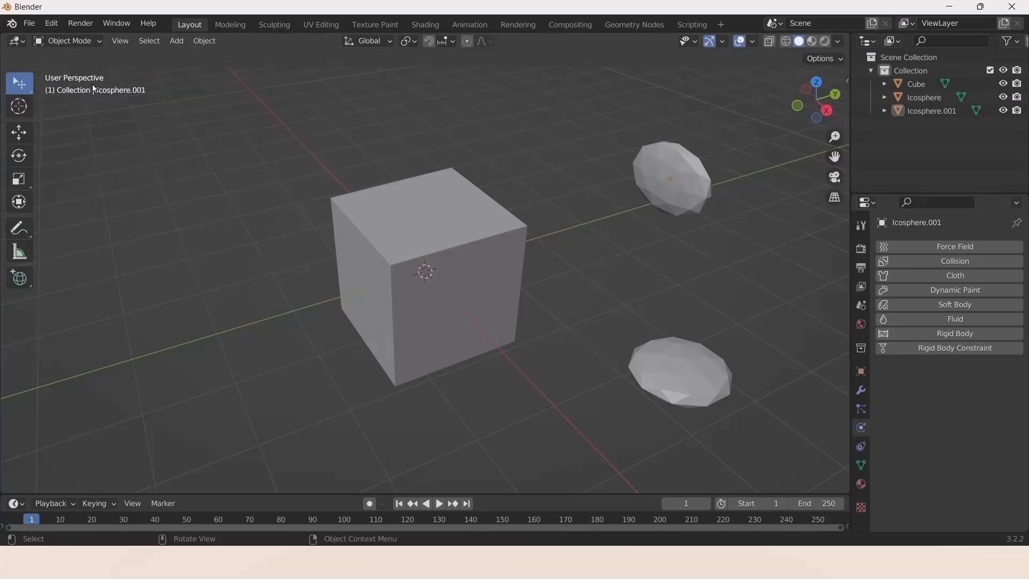
pyautogui.click(403, 255)
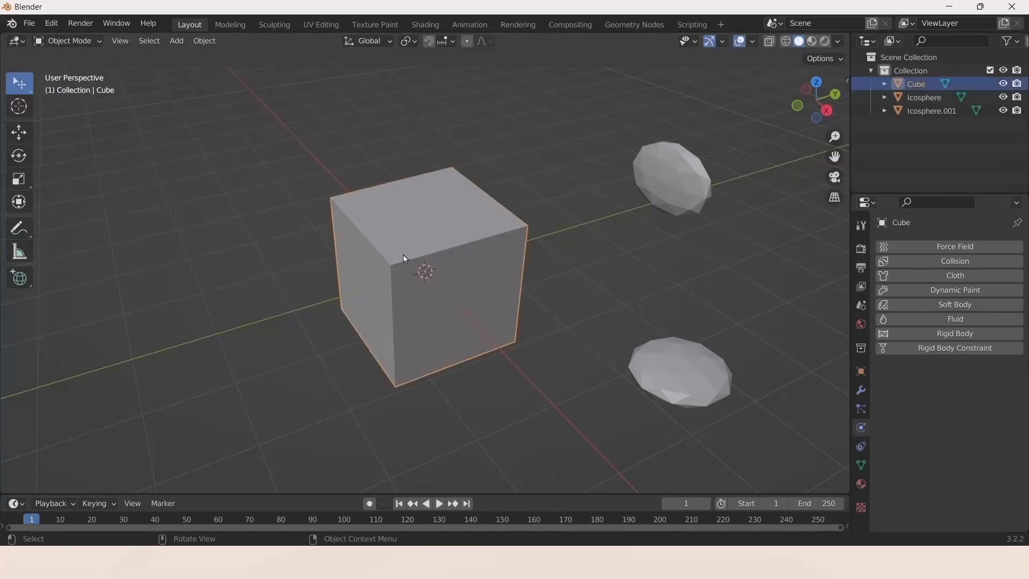
pyautogui.moveTo(420, 268)
pyautogui.mouseDown()
pyautogui.moveTo(429, 370)
pyautogui.moveTo(427, 255)
pyautogui.mouseUp()
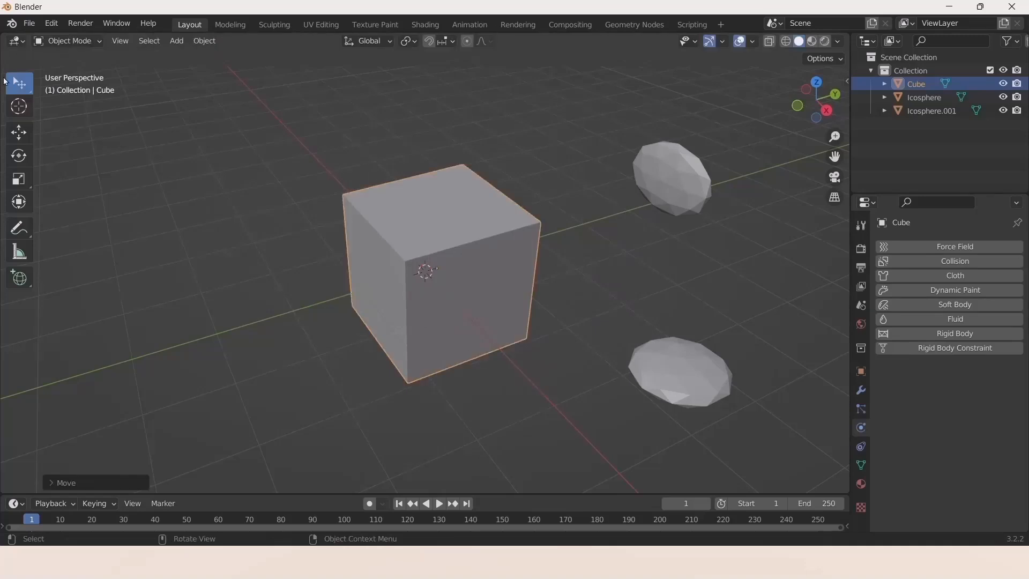
# - Try the Select Box and Select Circle tools, then enclose the cube with a Select Lasso selection
pyautogui.moveTo(23, 82); pyautogui.dragTo(82, 113)
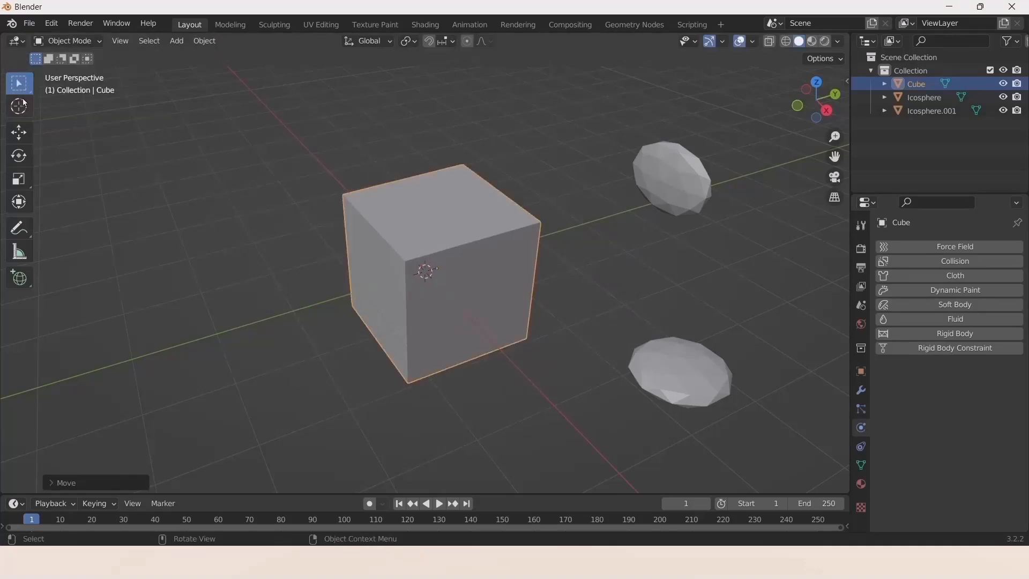
pyautogui.moveTo(20, 84)
pyautogui.mouseDown()
pyautogui.moveTo(67, 114)
pyautogui.moveTo(74, 141)
pyautogui.mouseUp()
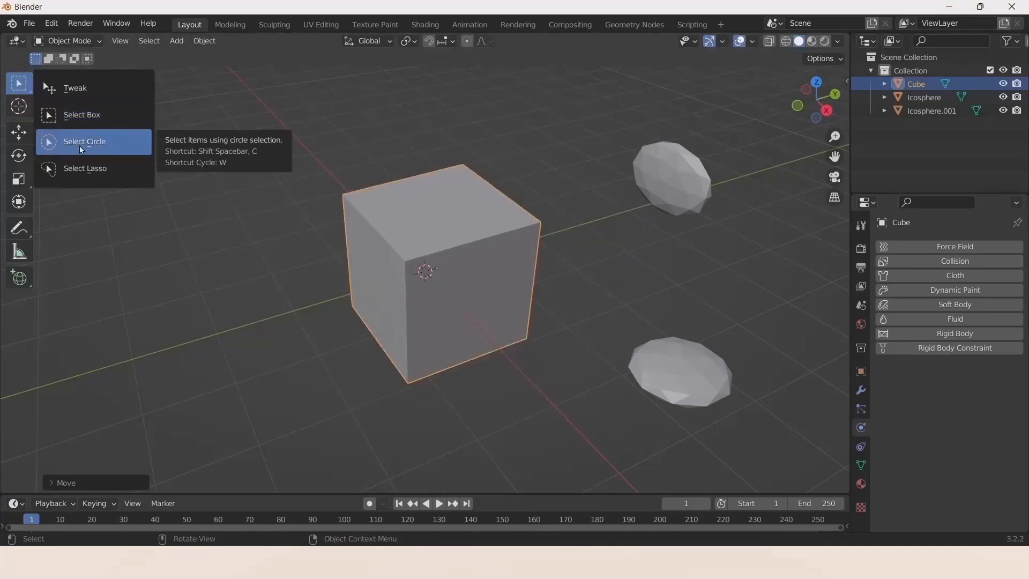
pyautogui.click(82, 151)
pyautogui.click(149, 156)
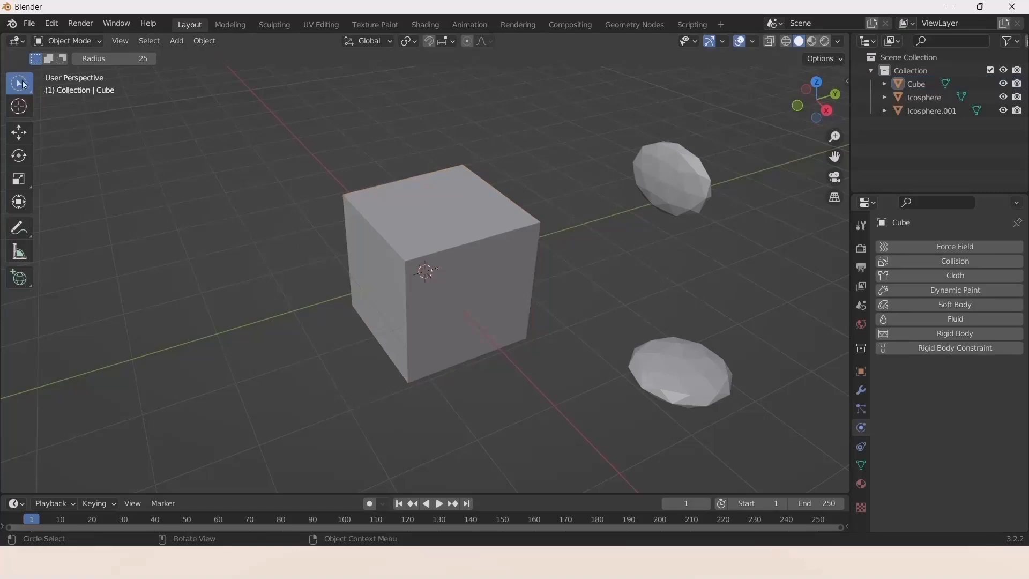
pyautogui.moveTo(19, 83); pyautogui.dragTo(75, 168)
pyautogui.moveTo(373, 163); pyautogui.dragTo(547, 362)
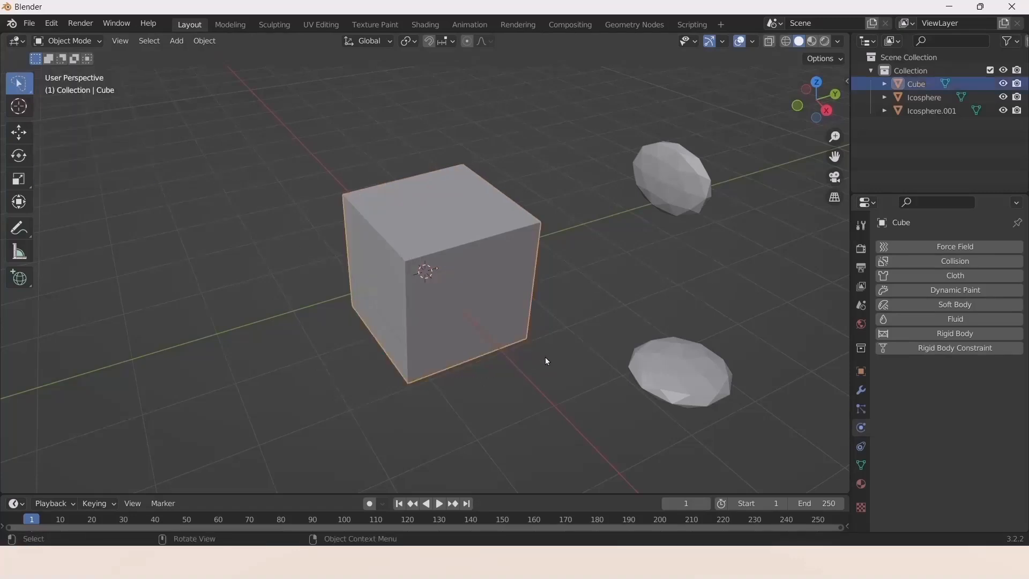
# - Deselect the cube by drawing Select Box regions over empty space in a wider view
pyautogui.moveTo(18, 79)
pyautogui.mouseDown()
pyautogui.moveTo(81, 140)
pyautogui.moveTo(82, 118)
pyautogui.mouseUp()
pyautogui.moveTo(217, 119); pyautogui.dragTo(276, 304)
pyautogui.scroll(-3, 249, 197)
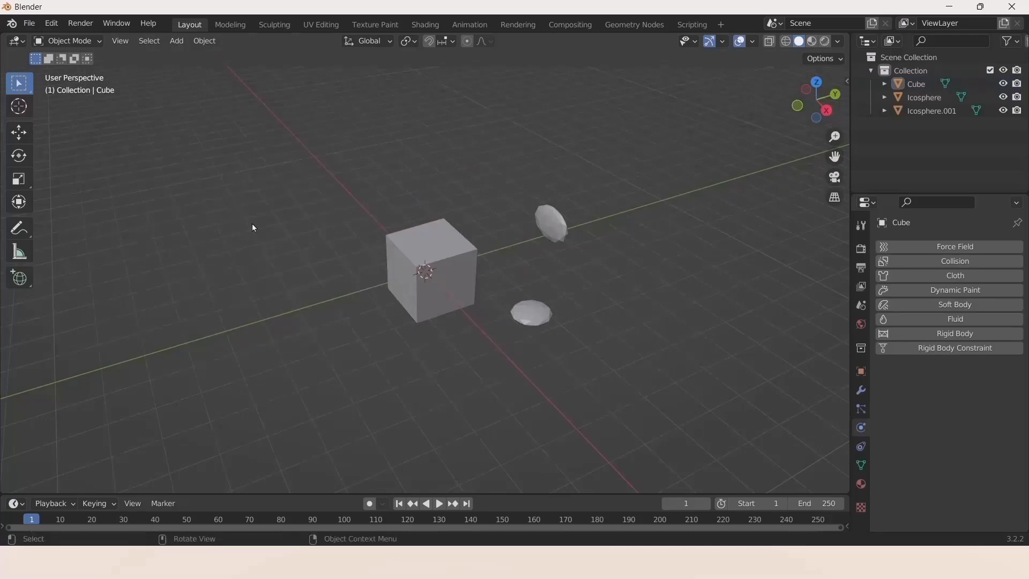
pyautogui.moveTo(283, 143); pyautogui.dragTo(318, 260)
pyautogui.moveTo(128, 135); pyautogui.dragTo(218, 268)
# - Raise the cube along Z and shift it across the ground plane away from the ico spheres using the Move tool
pyautogui.click(12, 134)
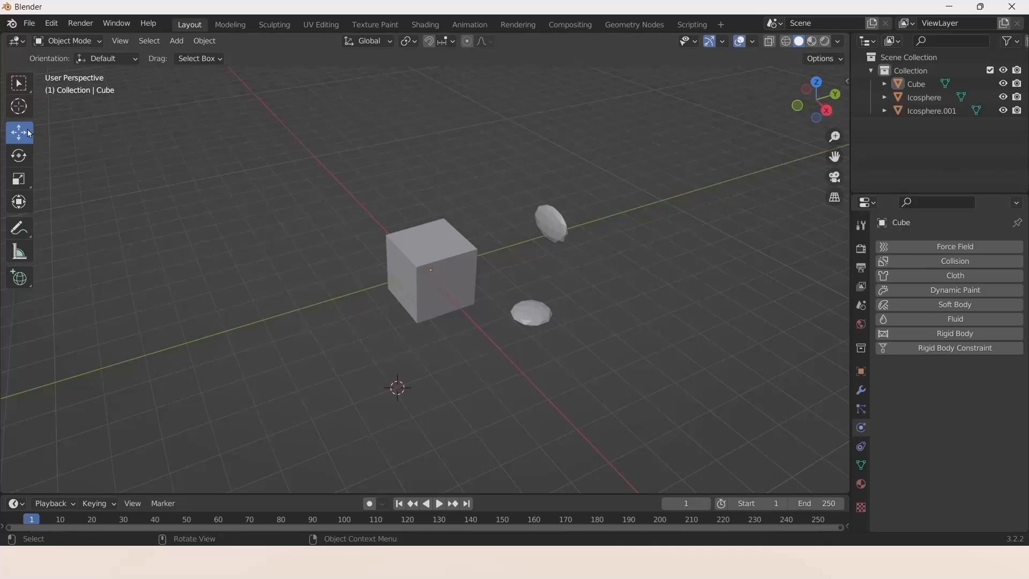
pyautogui.click(448, 251)
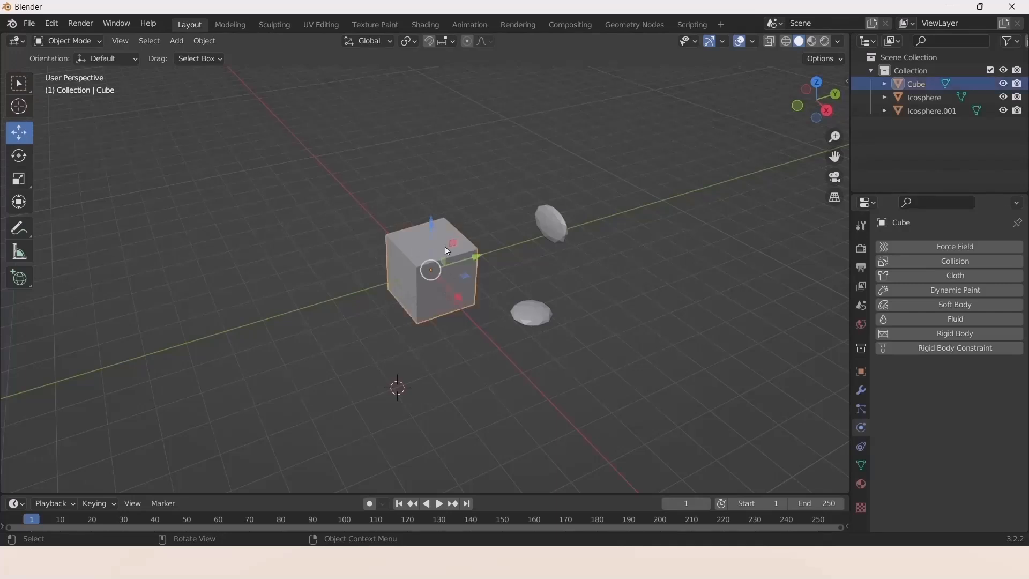
pyautogui.moveTo(432, 224)
pyautogui.mouseDown()
pyautogui.moveTo(441, 198)
pyautogui.moveTo(426, 213)
pyautogui.mouseUp()
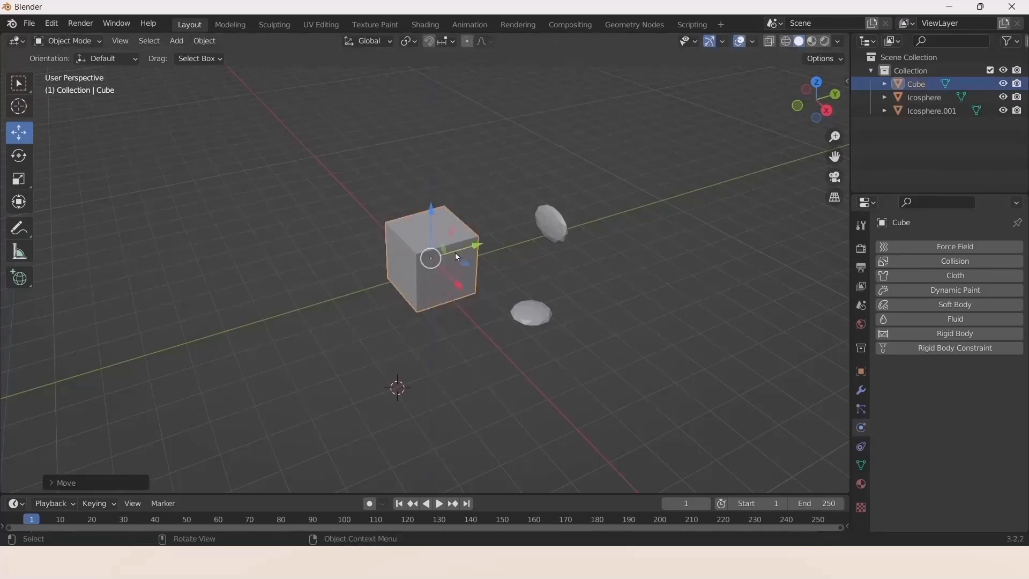
pyautogui.moveTo(455, 252); pyautogui.dragTo(423, 270)
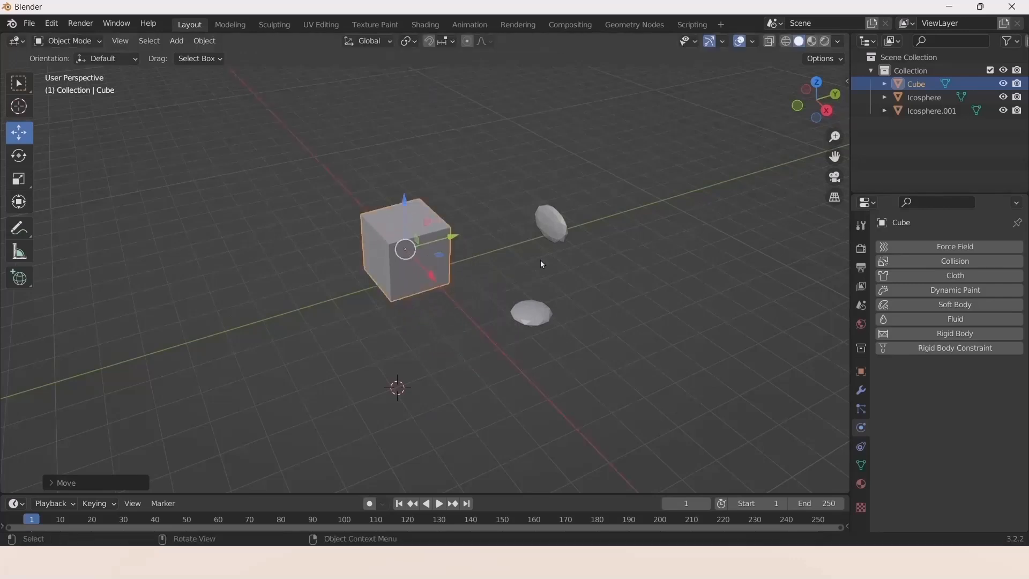
# - Lower the upper ico sphere slightly along Z and rotate it to lie nearly flat
pyautogui.click(561, 228)
pyautogui.moveTo(552, 190); pyautogui.dragTo(386, 195)
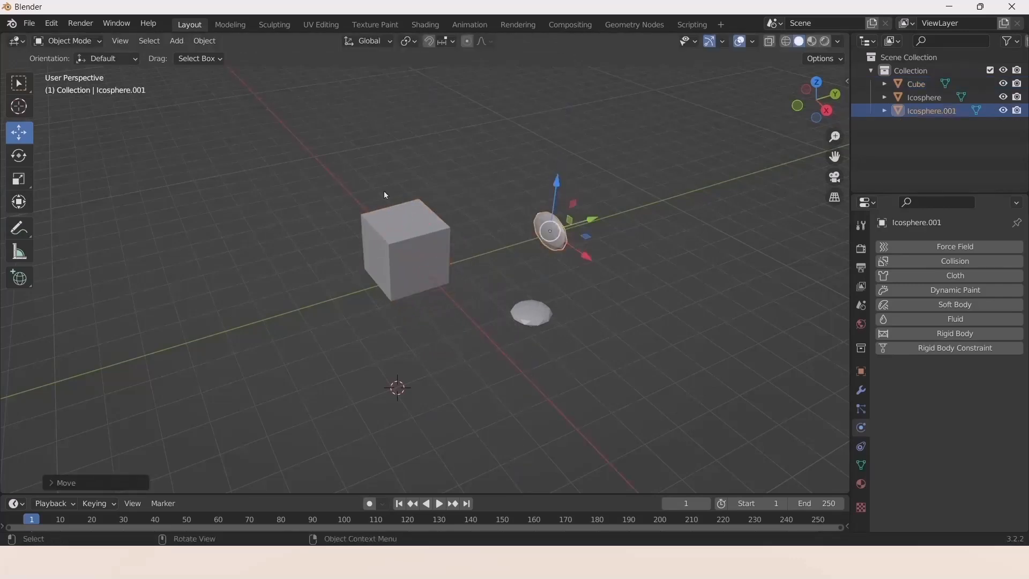
pyautogui.click(19, 156)
pyautogui.moveTo(524, 207); pyautogui.dragTo(522, 263)
# - Scale the rotated ico sphere along Z, then flatten and widen the cube using the Scale tool
pyautogui.click(31, 186)
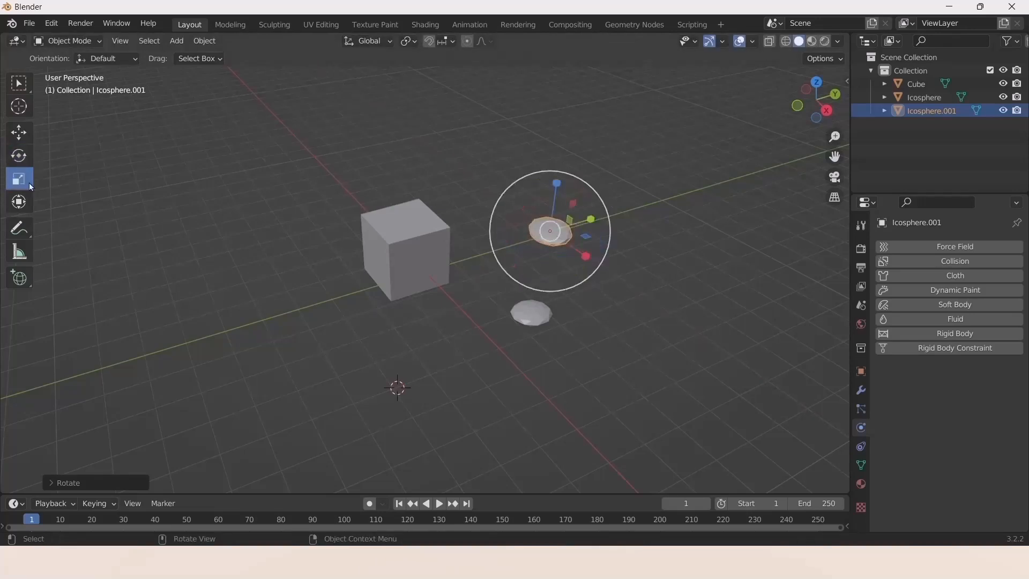
pyautogui.moveTo(557, 184); pyautogui.dragTo(558, 153)
pyautogui.click(413, 207)
pyautogui.moveTo(407, 202); pyautogui.dragTo(456, 235)
pyautogui.moveTo(431, 275)
pyautogui.mouseDown()
pyautogui.moveTo(442, 292)
pyautogui.moveTo(432, 275)
pyautogui.mouseUp()
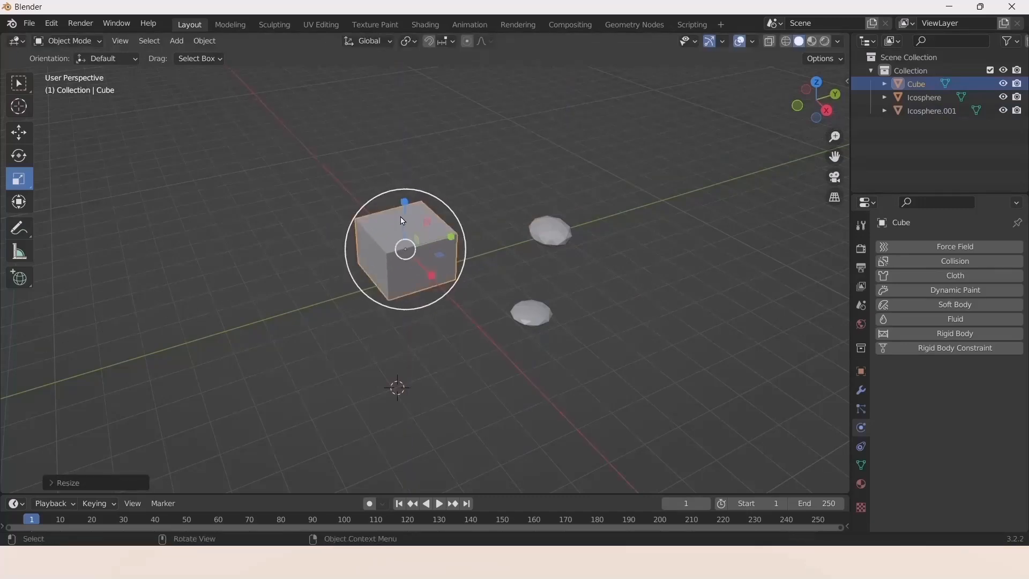
# - Move, rotate and resize the cube using the Transform tool, placing it farther from the ico spheres
pyautogui.click(20, 203)
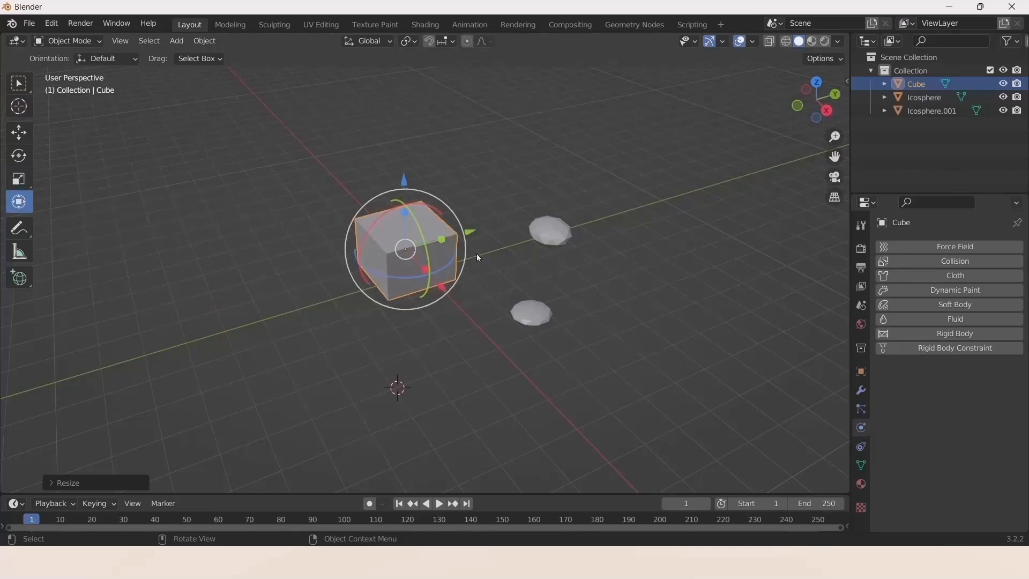
pyautogui.moveTo(400, 203); pyautogui.dragTo(348, 252)
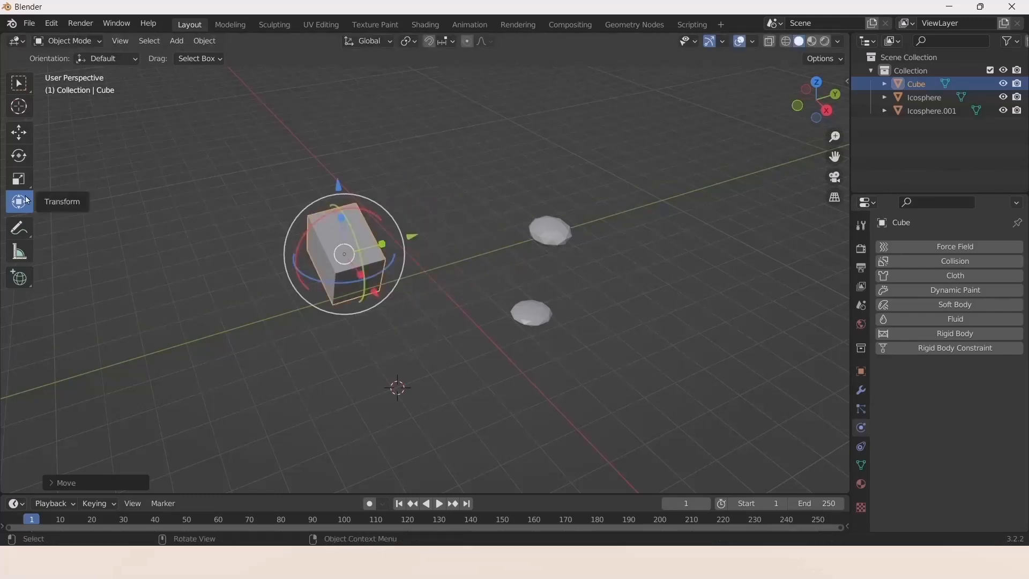
# - Draw two freehand annotation strokes around the cube and a straight annotation line behind it
pyautogui.click(30, 234)
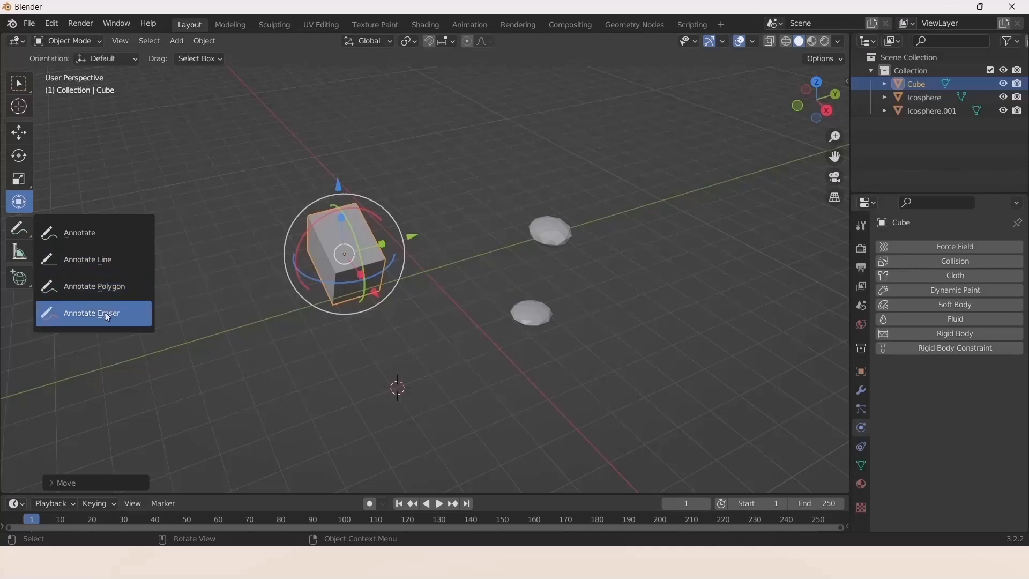
pyautogui.click(98, 246)
pyautogui.moveTo(139, 286)
pyautogui.mouseDown()
pyautogui.moveTo(142, 361)
pyautogui.moveTo(507, 374)
pyautogui.mouseUp()
pyautogui.moveTo(274, 300)
pyautogui.mouseDown()
pyautogui.moveTo(504, 176)
pyautogui.moveTo(576, 182)
pyautogui.mouseUp()
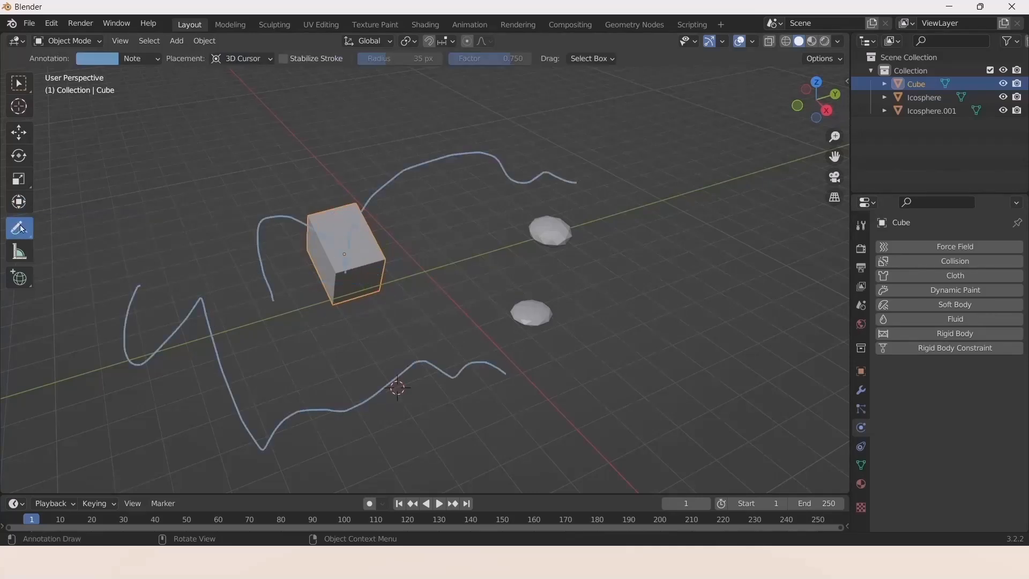
pyautogui.moveTo(22, 229)
pyautogui.mouseDown()
pyautogui.moveTo(91, 246)
pyautogui.moveTo(97, 260)
pyautogui.mouseUp()
pyautogui.moveTo(177, 206); pyautogui.dragTo(363, 133)
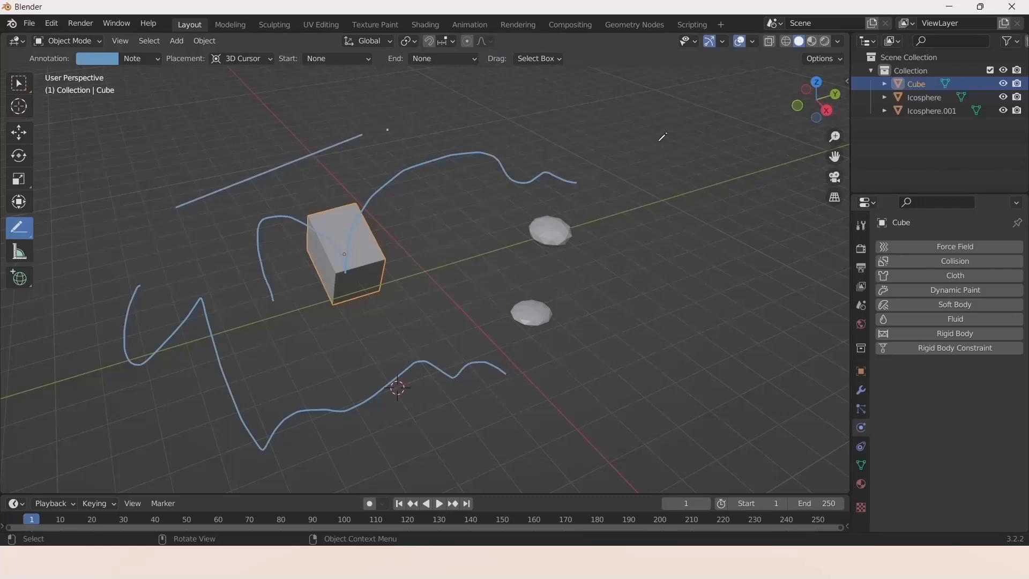
# - Draw a multi-segment annotation outline beside the cube using Annotate Polygon
pyautogui.moveTo(19, 228)
pyautogui.mouseDown()
pyautogui.moveTo(91, 290)
pyautogui.moveTo(151, 239)
pyautogui.mouseUp()
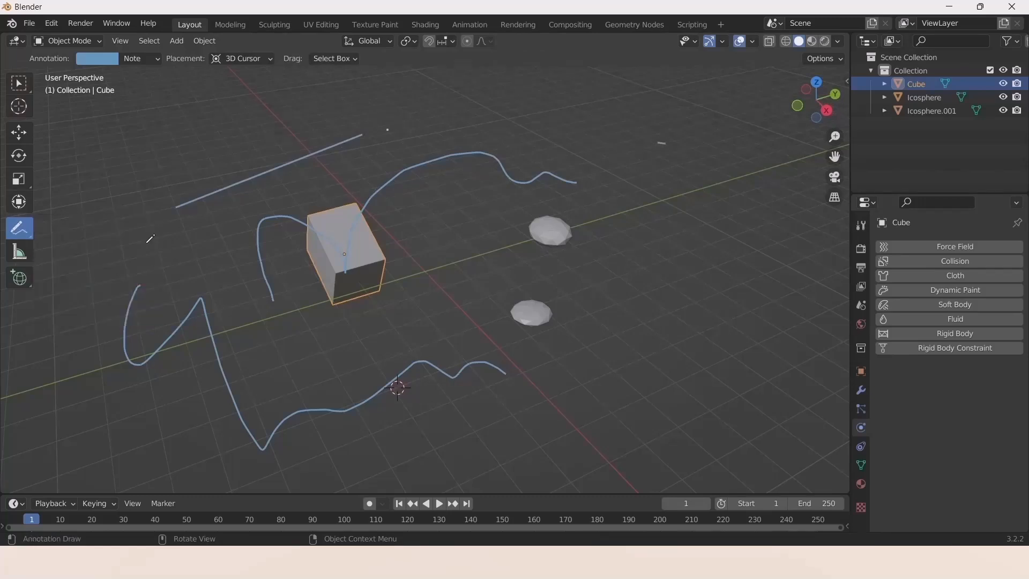
pyautogui.click(140, 242)
pyautogui.click(211, 112)
pyautogui.click(119, 121)
pyautogui.click(150, 199)
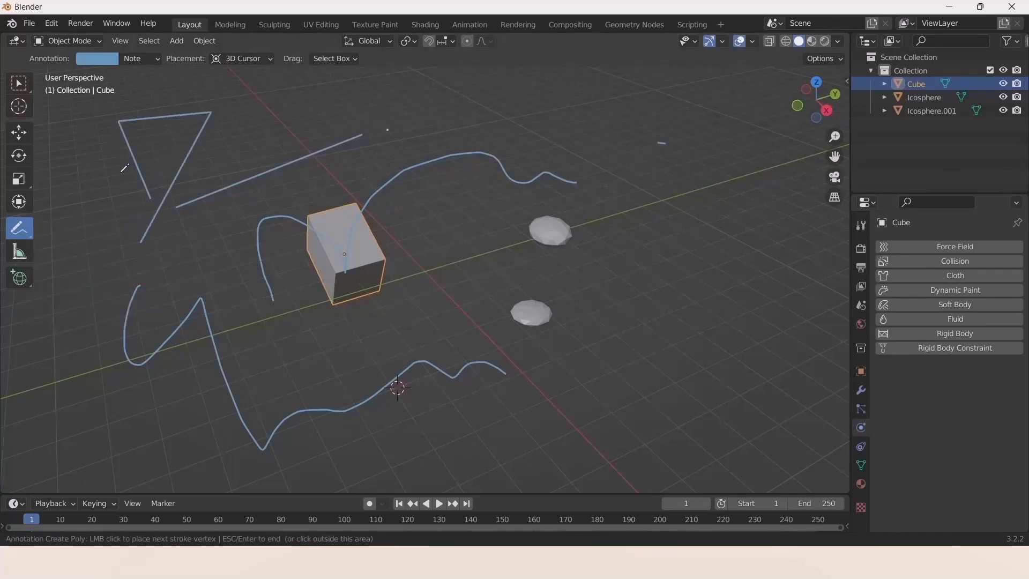
pyautogui.click(82, 232)
pyautogui.click(66, 279)
pyautogui.click(125, 291)
pyautogui.click(142, 245)
pyautogui.click(135, 248)
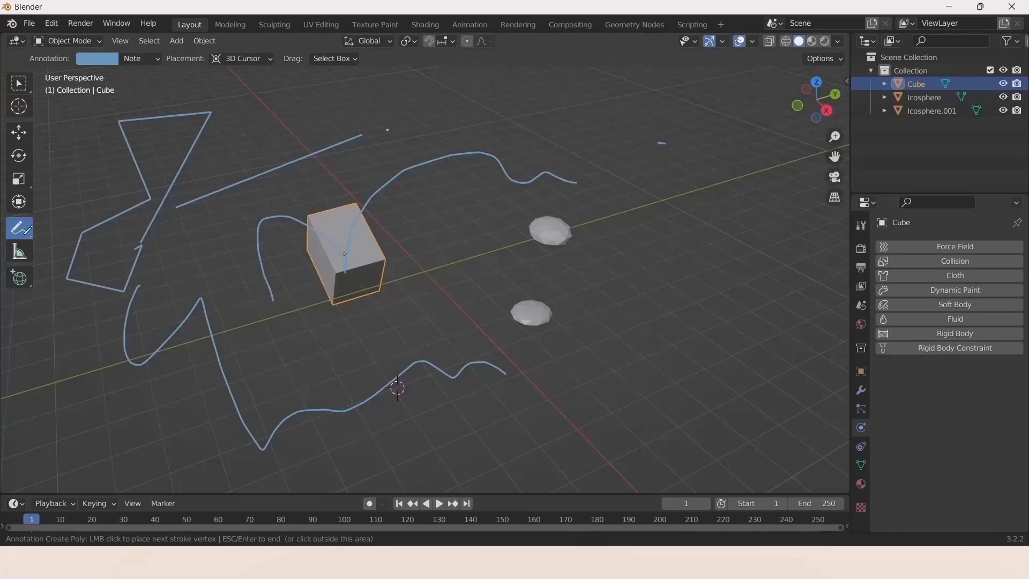
# - Erase parts of the polygon outline and the straight annotation line using the Annotate Eraser
pyautogui.click(24, 234)
pyautogui.moveTo(26, 235)
pyautogui.mouseDown()
pyautogui.moveTo(92, 259)
pyautogui.moveTo(92, 312)
pyautogui.mouseUp()
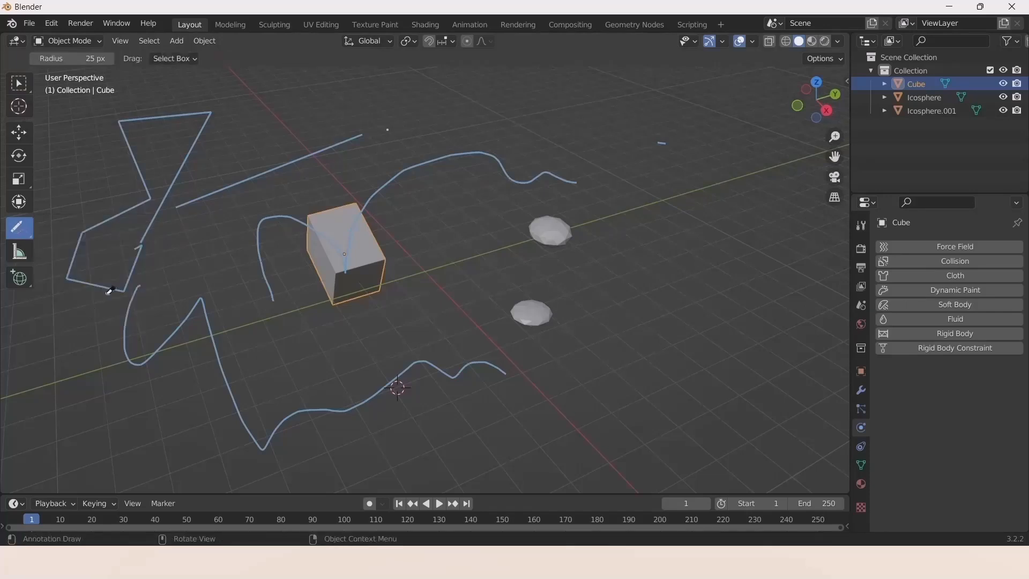
pyautogui.moveTo(132, 271)
pyautogui.mouseDown()
pyautogui.moveTo(149, 223)
pyautogui.moveTo(208, 197)
pyautogui.mouseUp()
pyautogui.moveTo(148, 112); pyautogui.dragTo(145, 195)
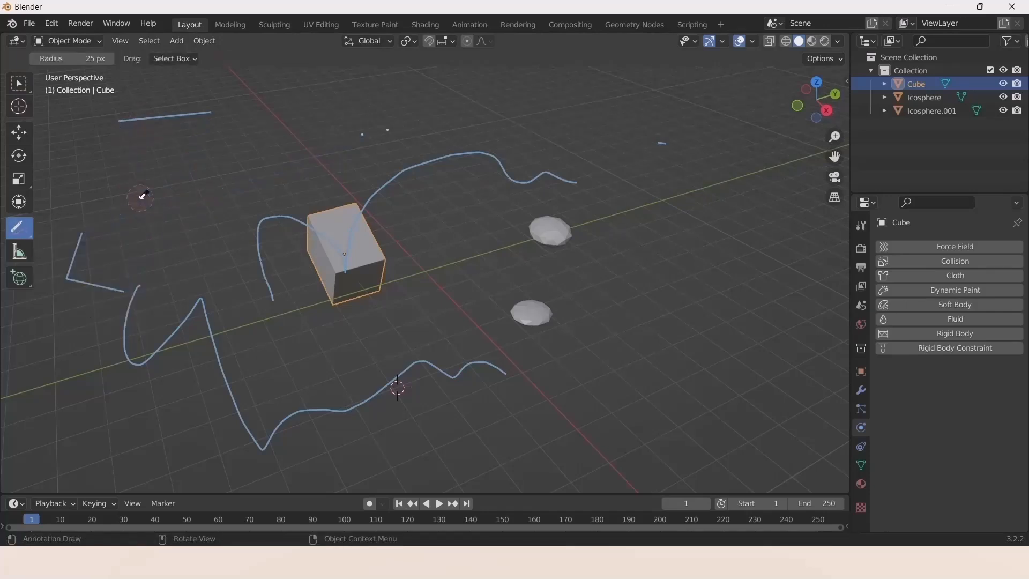
pyautogui.click(25, 230)
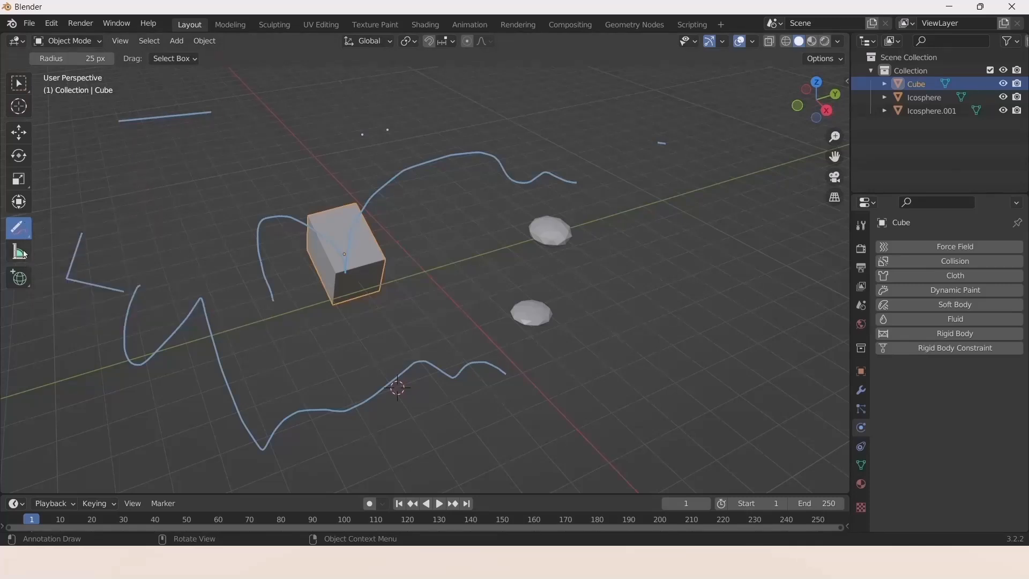
# - Turn on snapping and measure the cube's upper front edge using the Measure tool
pyautogui.click(19, 252)
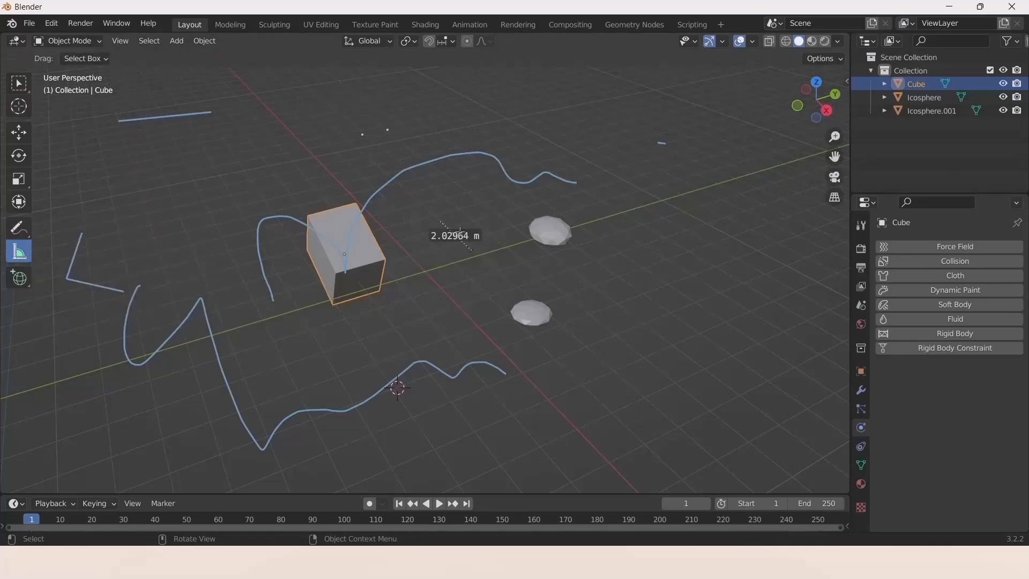
pyautogui.click(429, 41)
pyautogui.click(307, 217)
pyautogui.scroll(3, 302, 220)
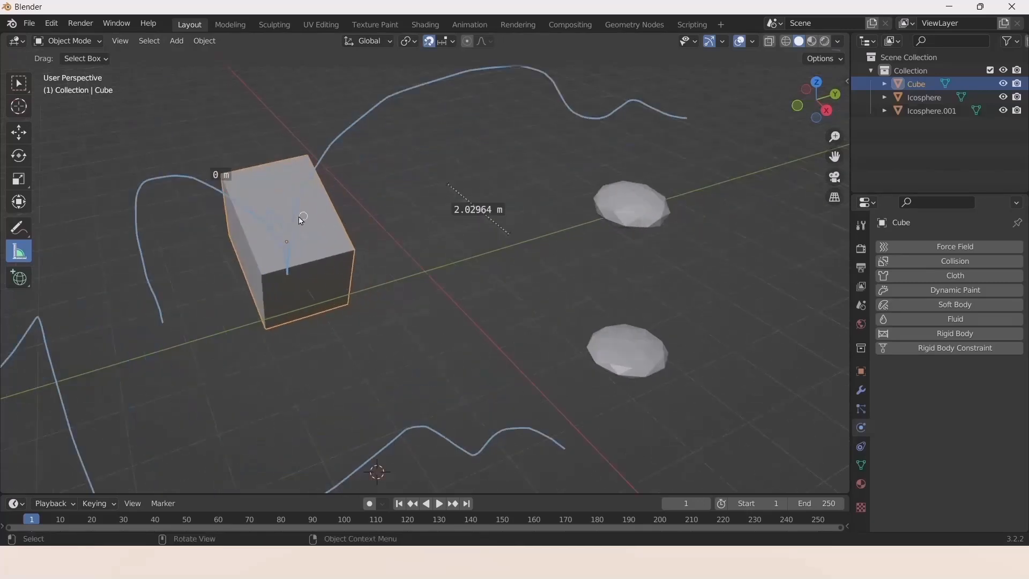
pyautogui.moveTo(261, 275); pyautogui.dragTo(354, 250)
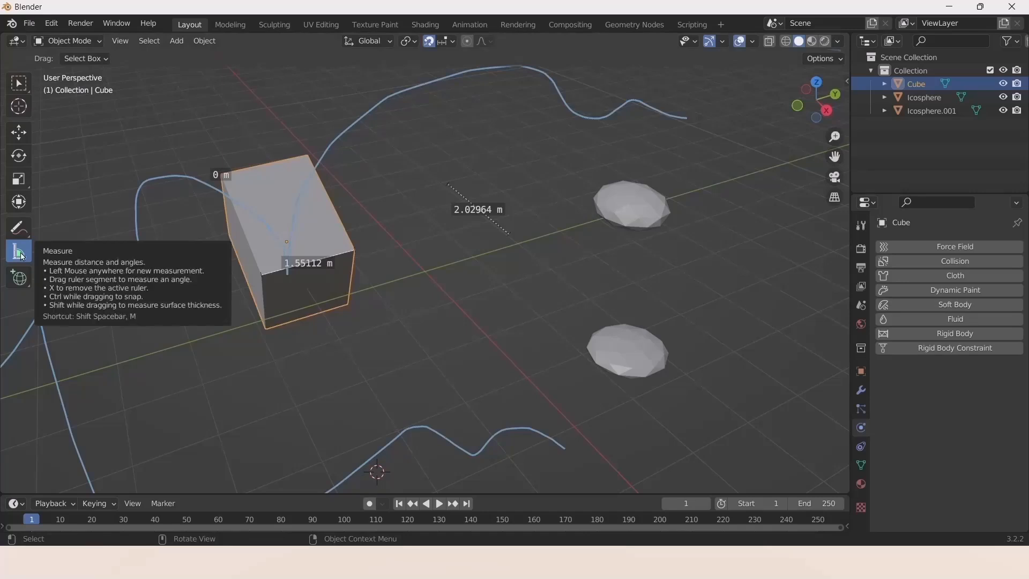
# - Add a large box on the ground plane in front of the ico spheres using Add Cube
pyautogui.click(23, 284)
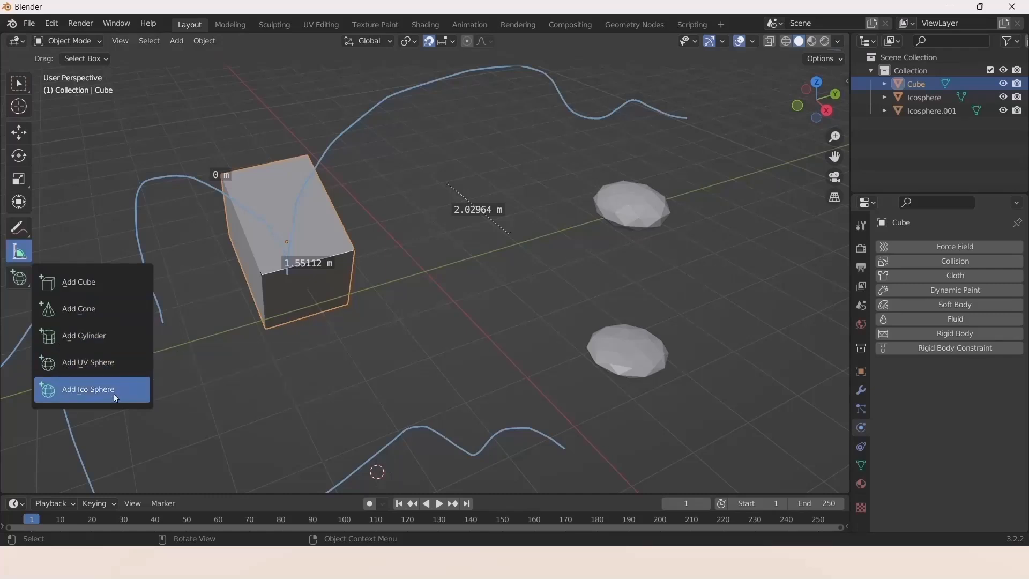
pyautogui.click(93, 285)
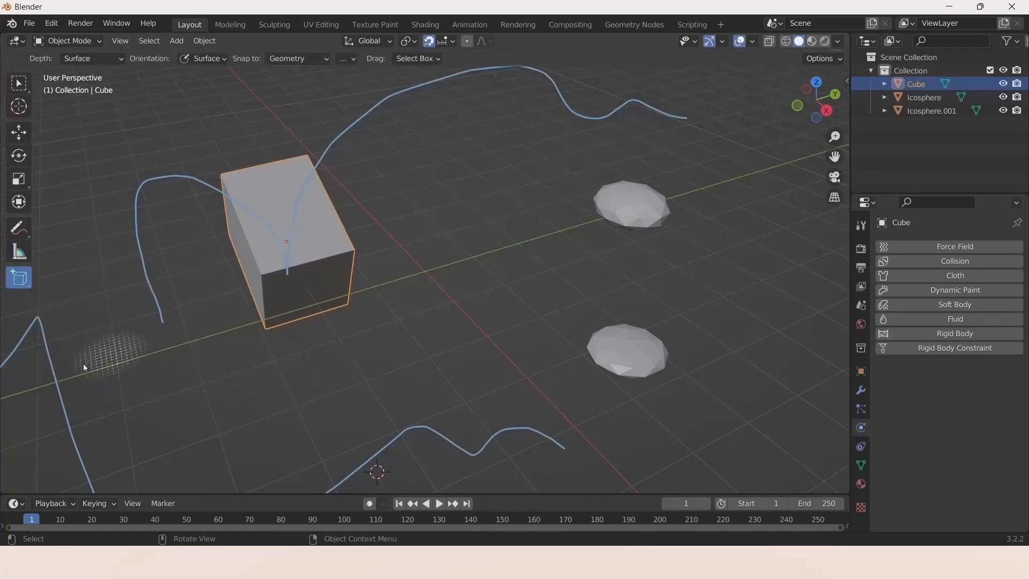
pyautogui.scroll(-3, 563, 333)
pyautogui.moveTo(607, 329); pyautogui.dragTo(526, 459)
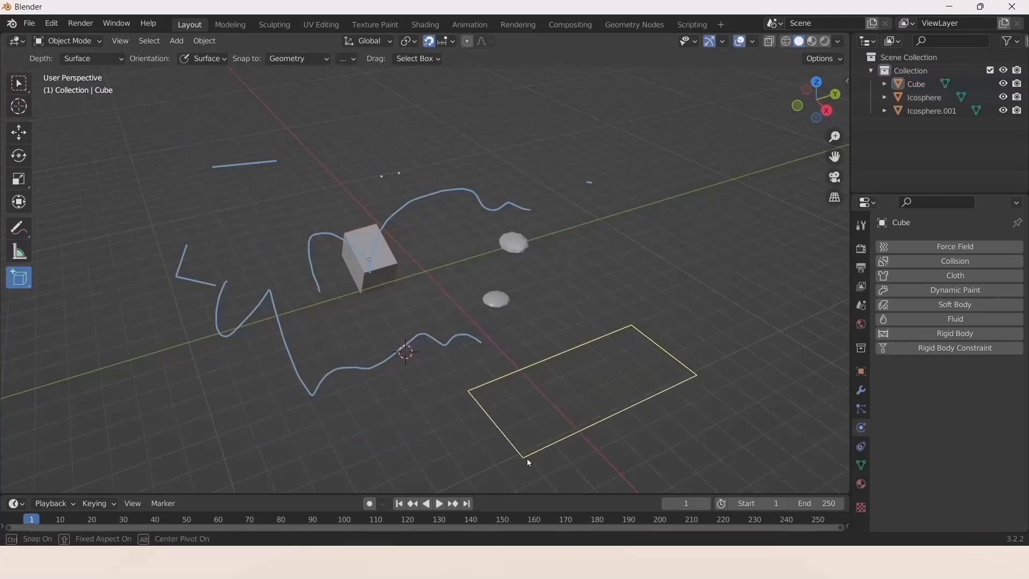
pyautogui.click(595, 324)
# - Add a cone on the ground plane on the far side of the annotations from the large box
pyautogui.click(22, 279)
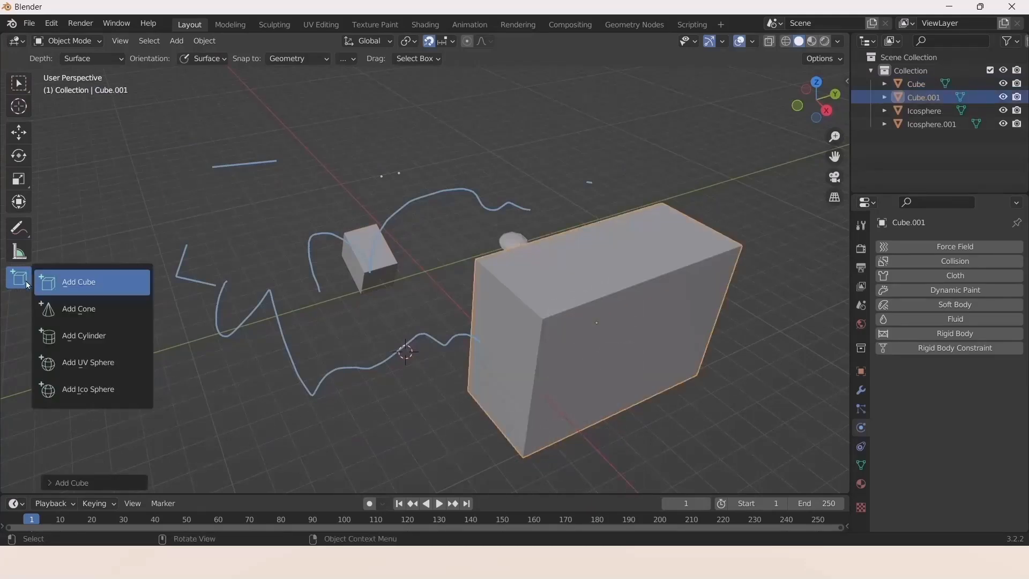
pyautogui.click(86, 309)
pyautogui.moveTo(118, 351); pyautogui.dragTo(74, 428)
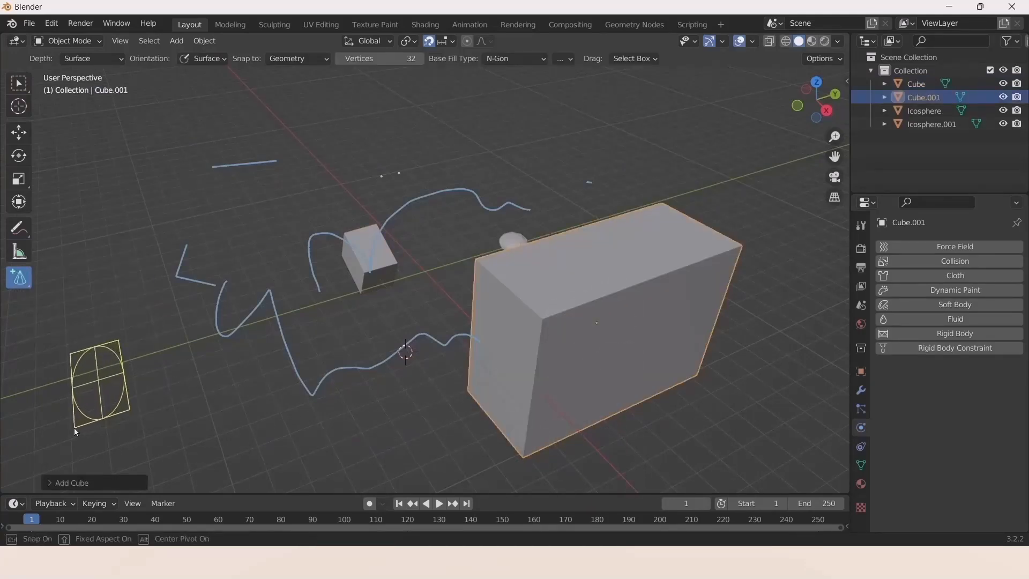
pyautogui.click(66, 377)
# - View the new shapes from several angles and deselect the cone using the selection tool
pyautogui.moveTo(341, 387); pyautogui.dragTo(327, 315, button='middle')
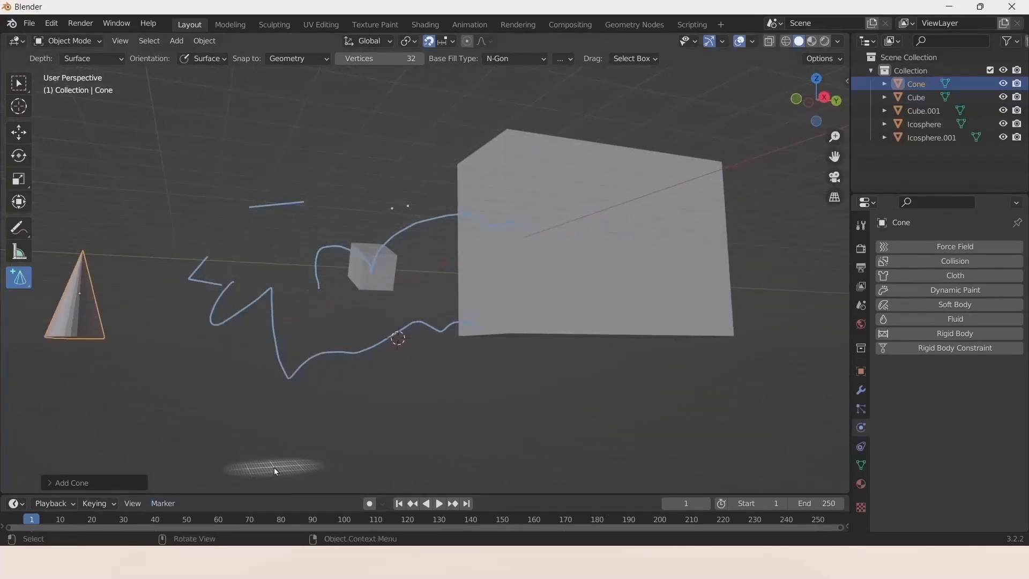
pyautogui.moveTo(391, 431); pyautogui.dragTo(356, 366, button='middle')
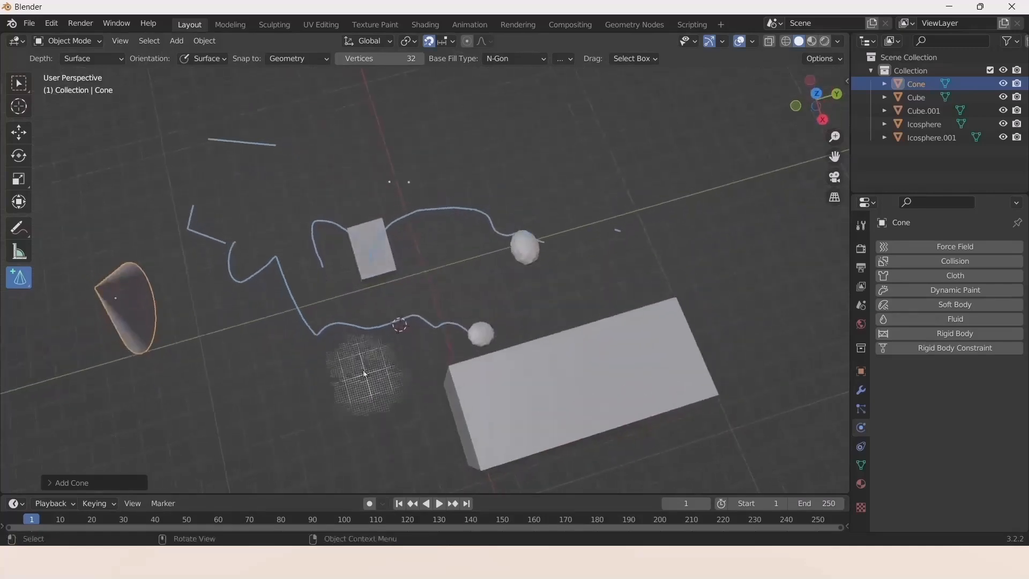
pyautogui.click(19, 84)
pyautogui.click(350, 450)
pyautogui.moveTo(425, 431); pyautogui.dragTo(443, 363, button='middle')
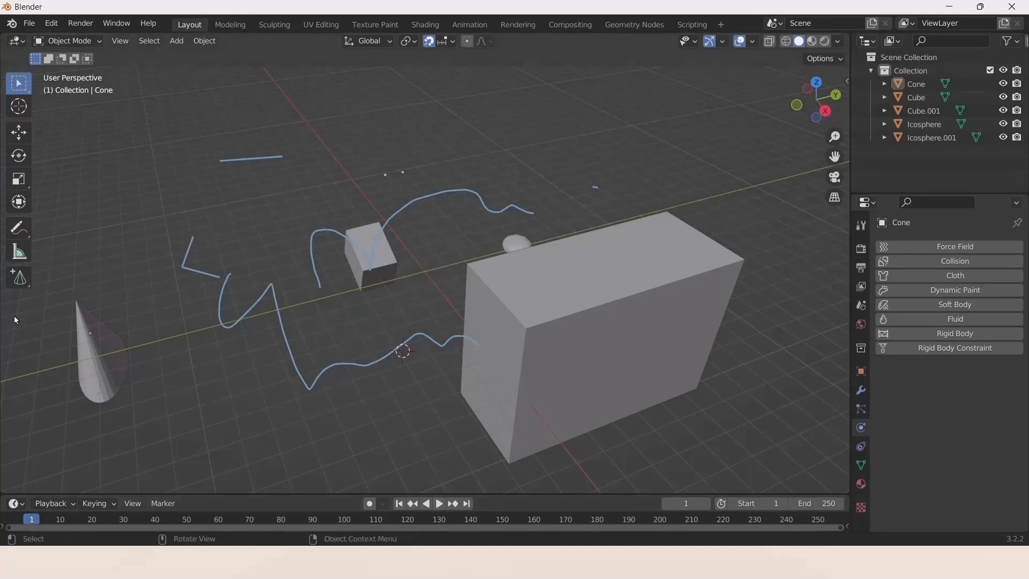
pyautogui.moveTo(434, 373)
pyautogui.mouseDown(button='middle')
pyautogui.moveTo(404, 316)
pyautogui.moveTo(415, 375)
pyautogui.mouseUp(button='middle')
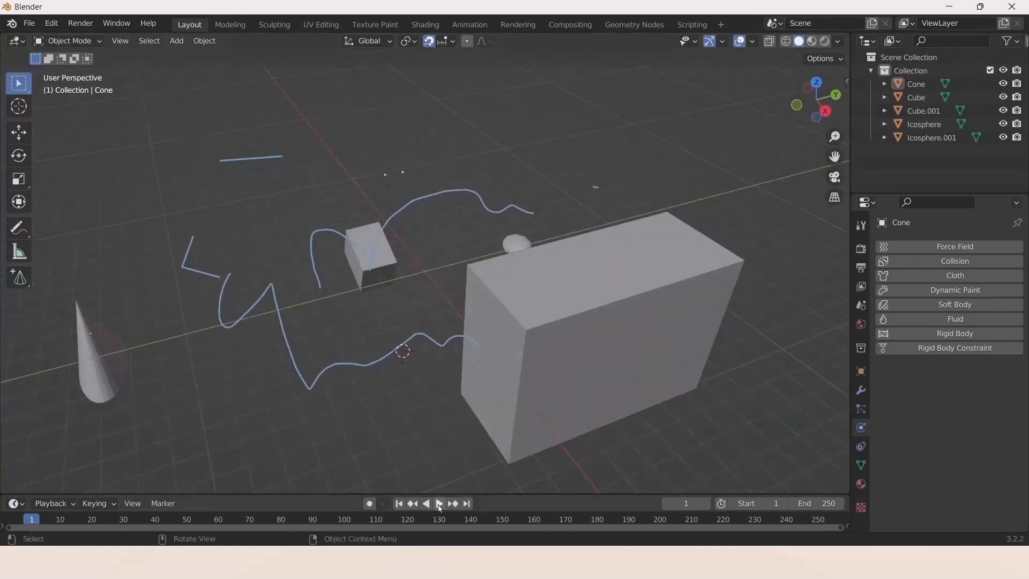
# - Play the timeline forward and in reverse, and return to frame 1
pyautogui.click(438, 504)
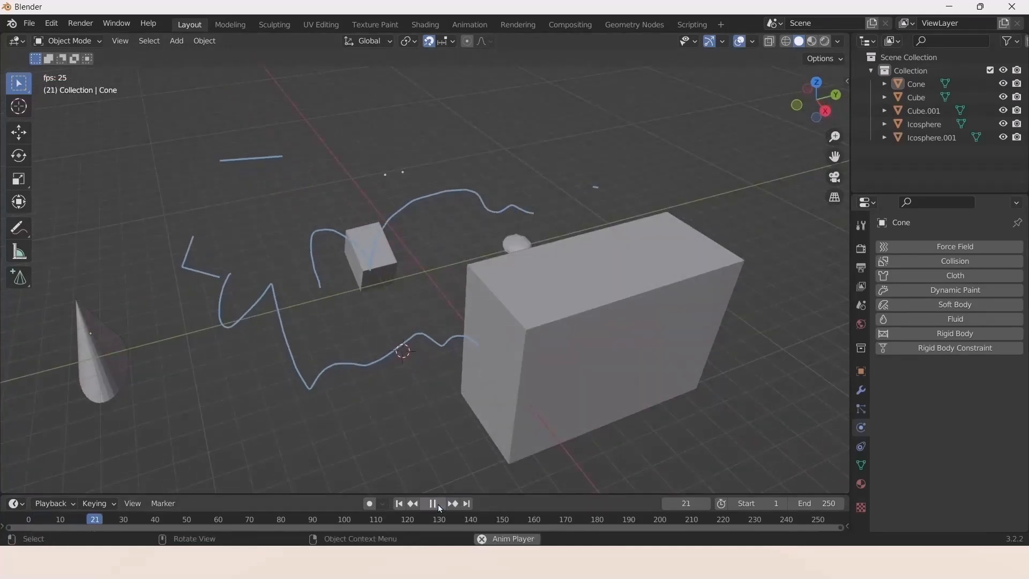
pyautogui.click(438, 503)
pyautogui.click(426, 504)
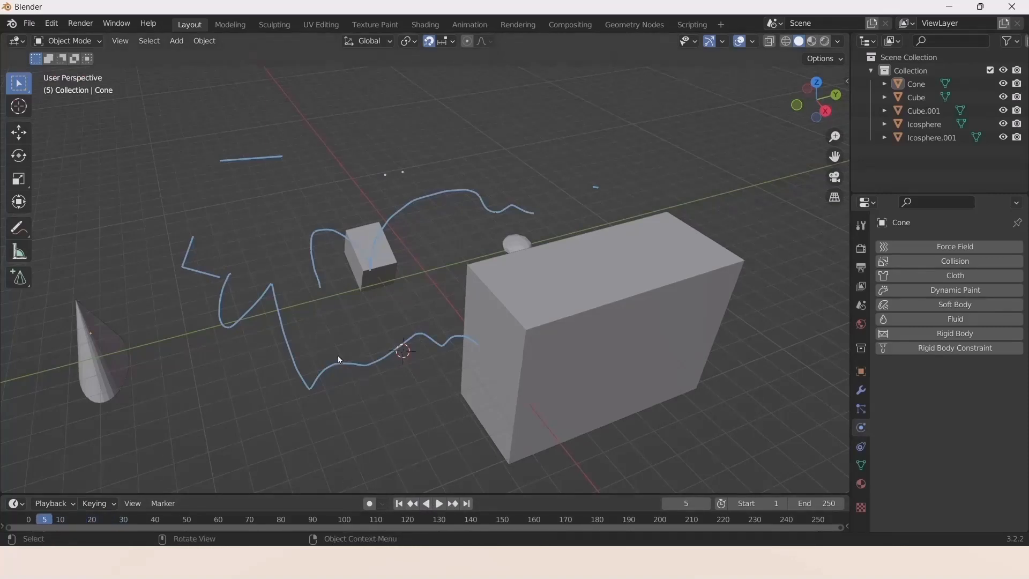
pyautogui.scroll(-2, 338, 355)
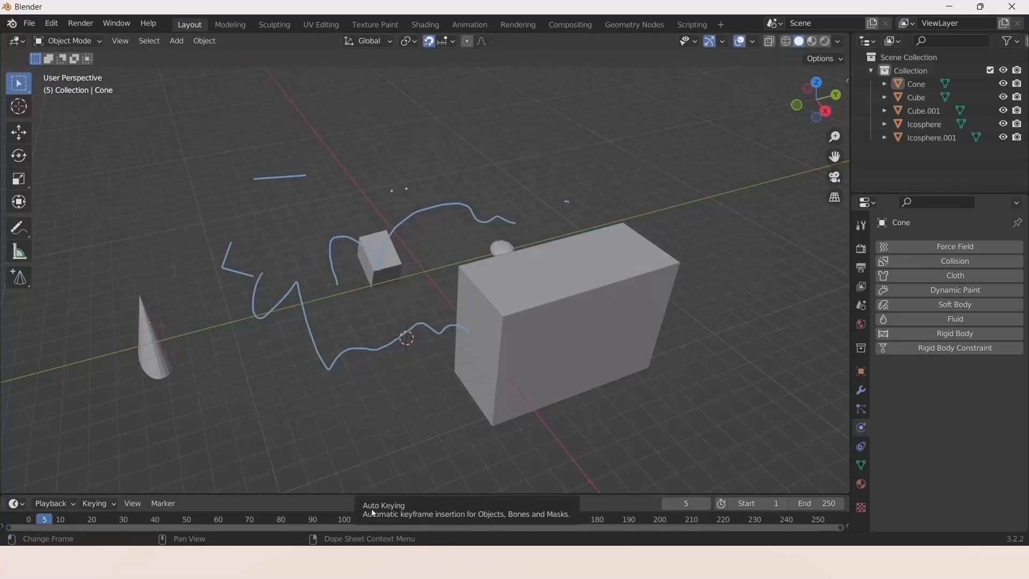
pyautogui.click(400, 505)
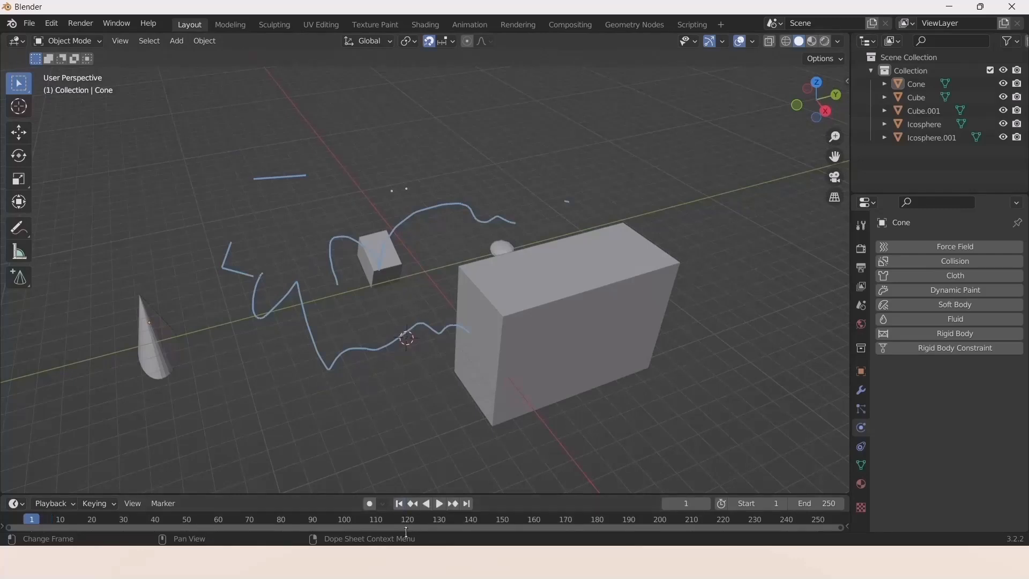
# - Turn on Auto Keying and, at frame 23, move the large box well away from the other objects
pyautogui.click(370, 505)
pyautogui.moveTo(31, 521); pyautogui.dragTo(101, 523)
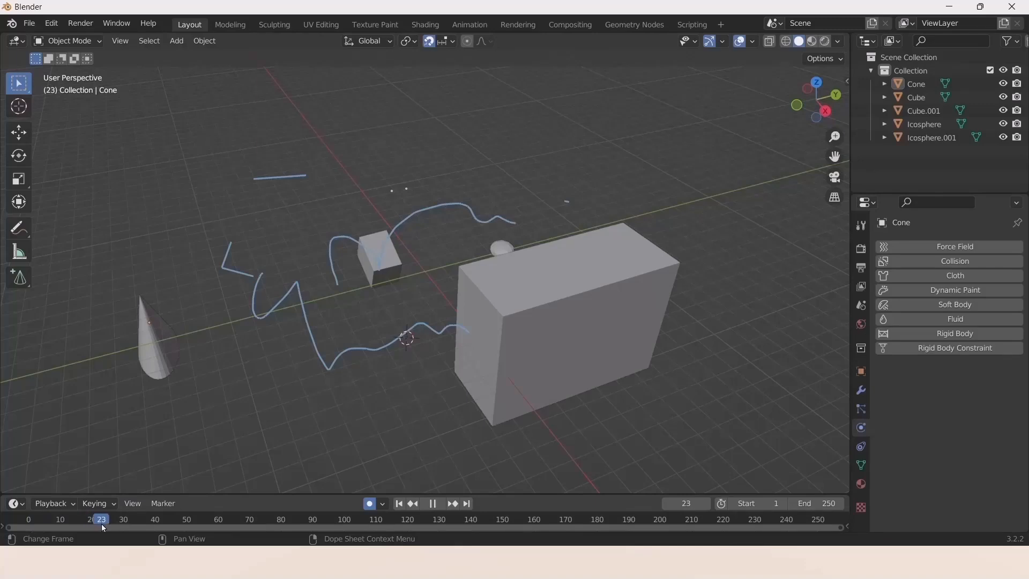
pyautogui.click(523, 346)
pyautogui.click(20, 133)
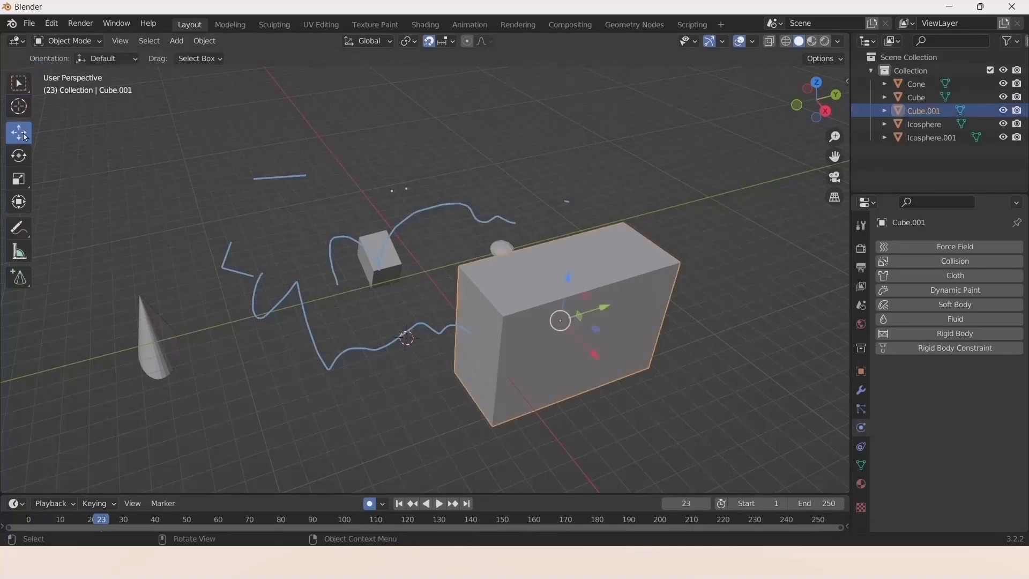
pyautogui.scroll(-3, 513, 351)
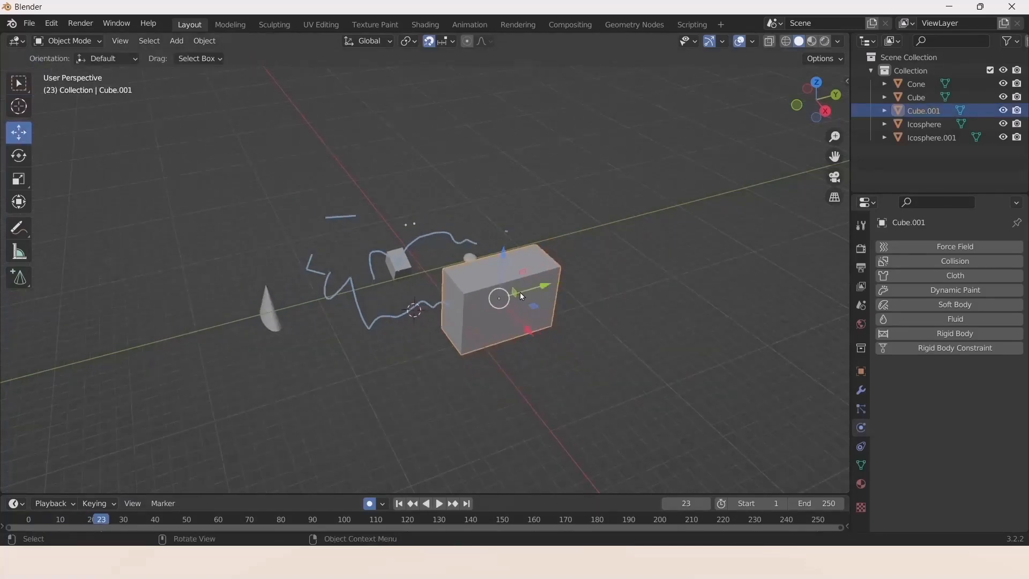
pyautogui.press('g')
pyautogui.click(701, 257)
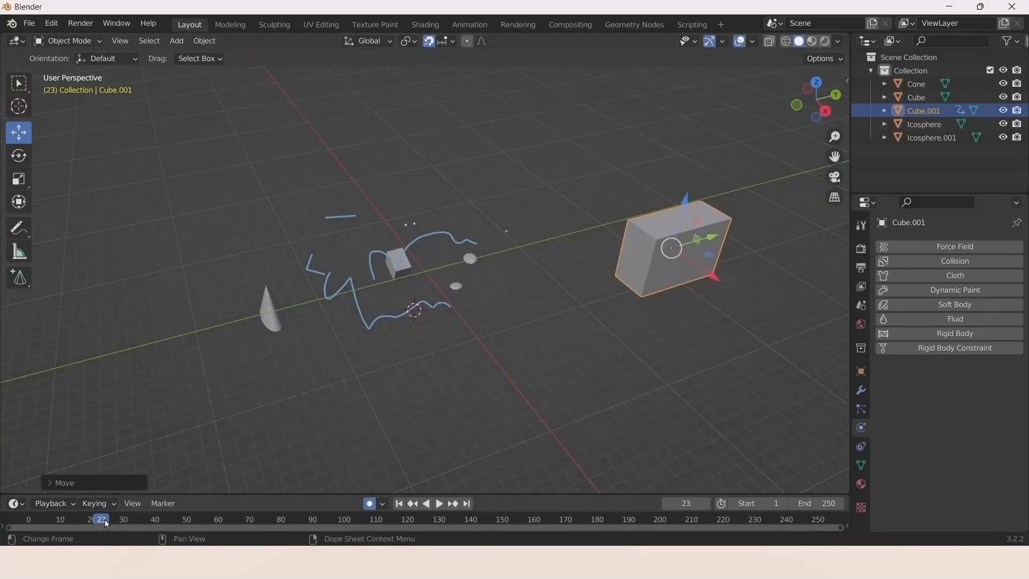
# - Raise the large box at frame 56, and at frame 82 move it above and behind the small cube
pyautogui.moveTo(107, 523); pyautogui.dragTo(205, 524)
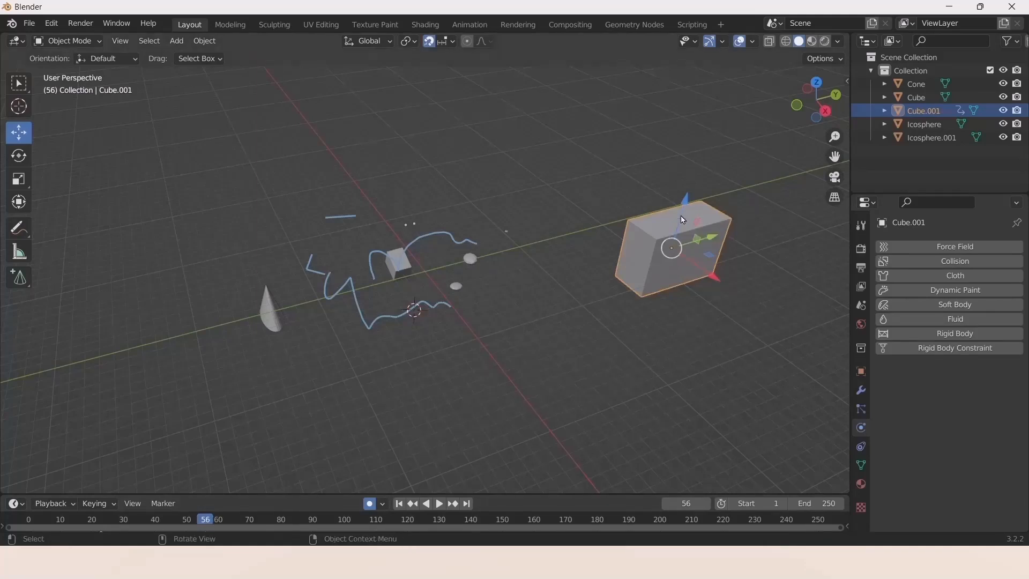
pyautogui.moveTo(683, 220); pyautogui.dragTo(723, 76)
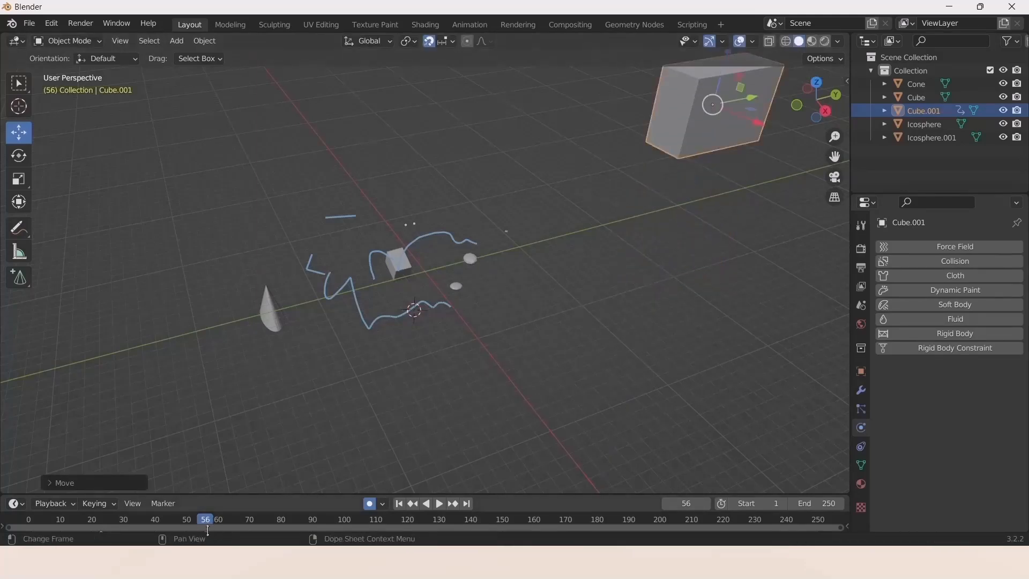
pyautogui.moveTo(208, 531); pyautogui.dragTo(287, 520)
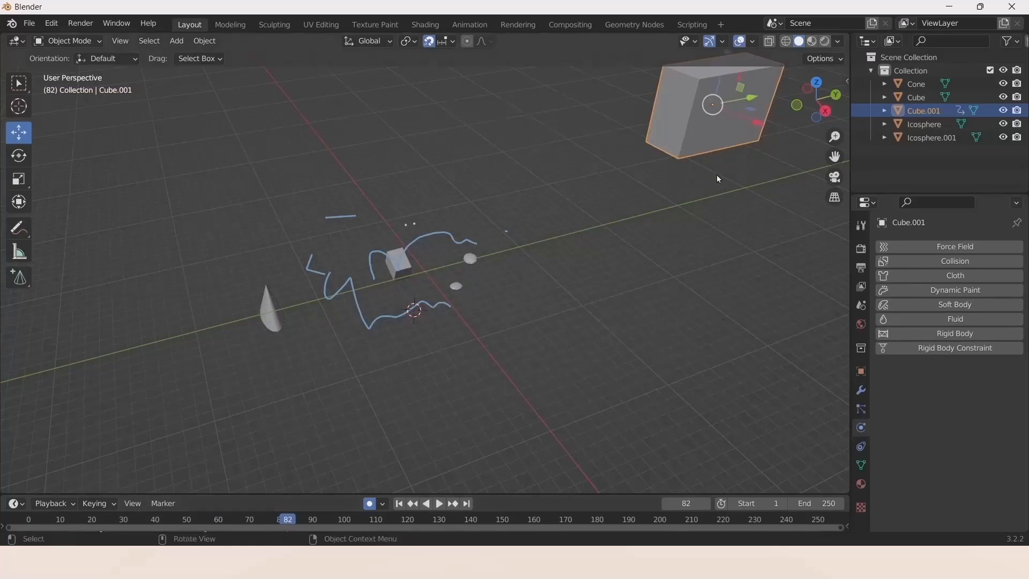
pyautogui.moveTo(736, 95); pyautogui.dragTo(662, 386)
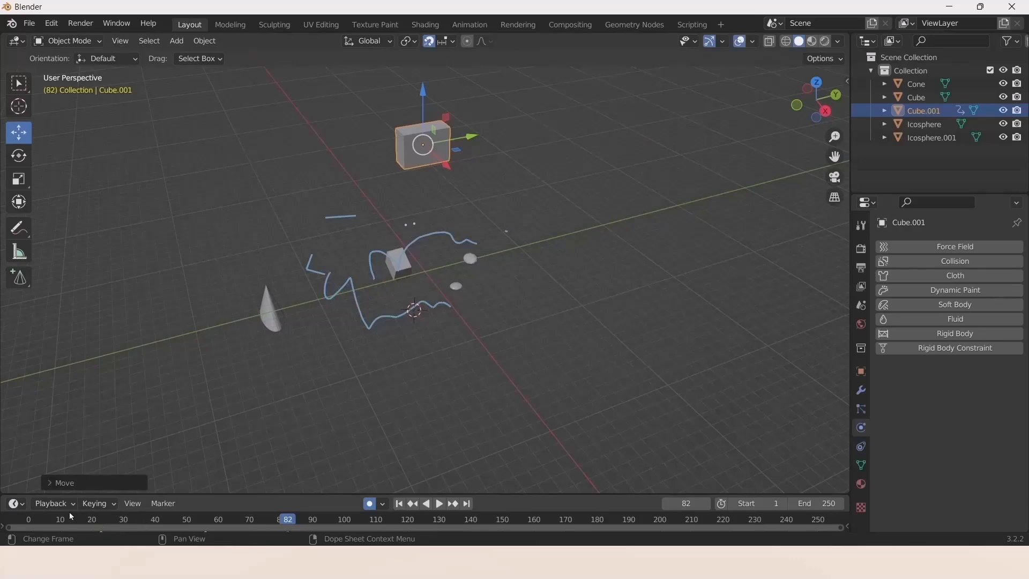
# - Return to frame 1 and play the large box's keyframed animation
pyautogui.click(405, 505)
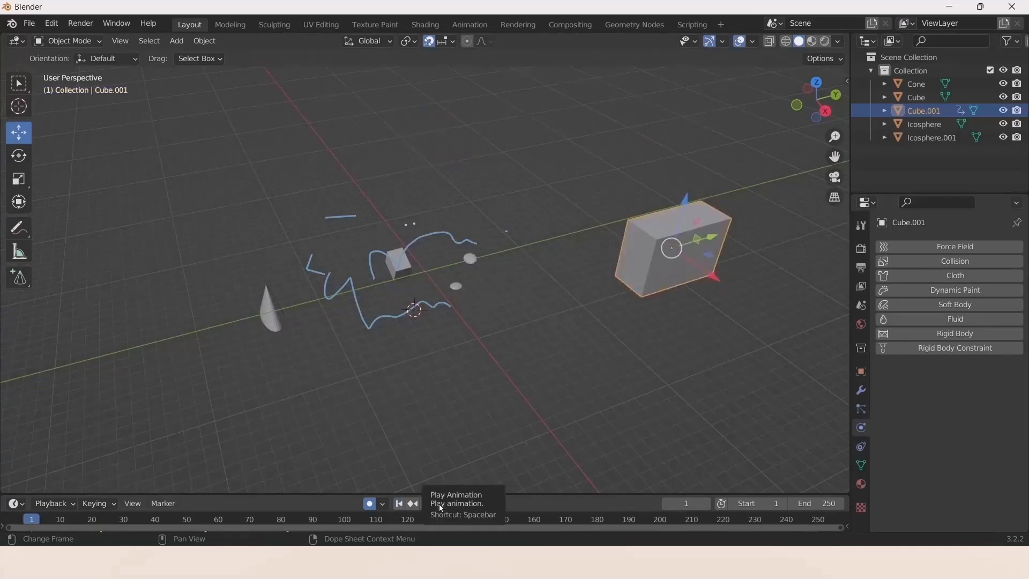
pyautogui.click(439, 504)
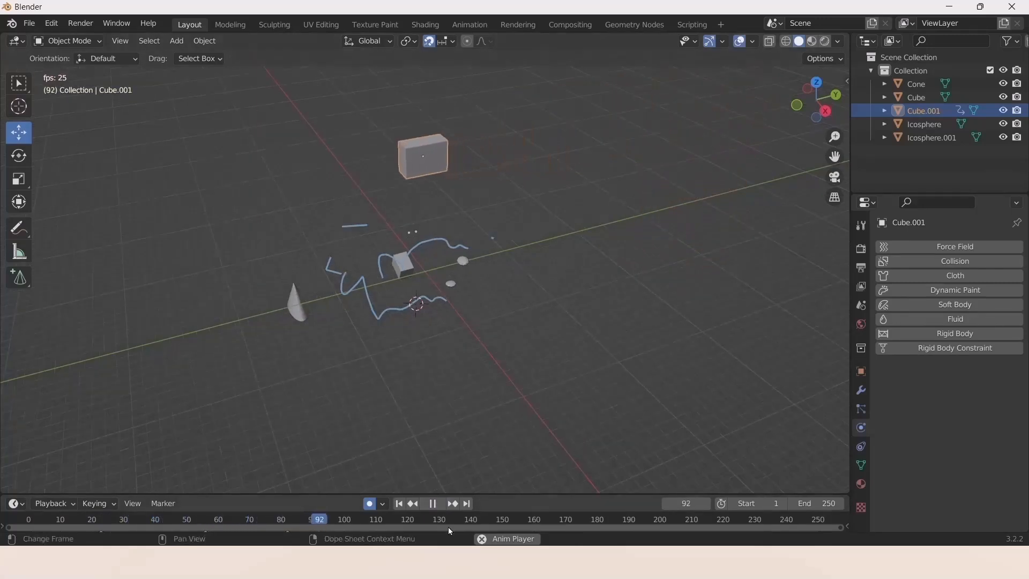
# - Replay the large box's animation forward and in reverse, return to frame 1 and deselect the box
pyautogui.click(437, 505)
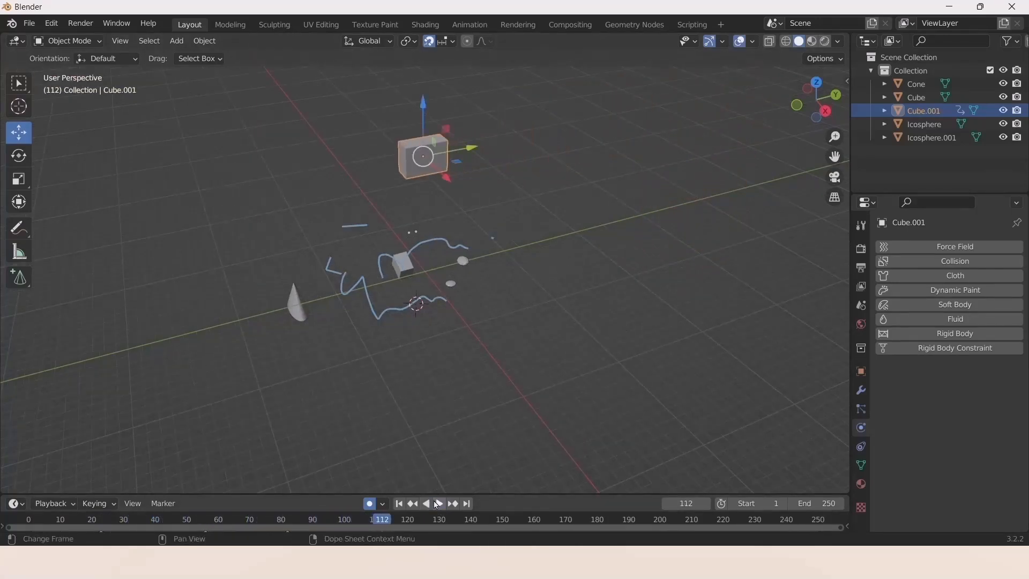
pyautogui.click(437, 504)
pyautogui.click(437, 504)
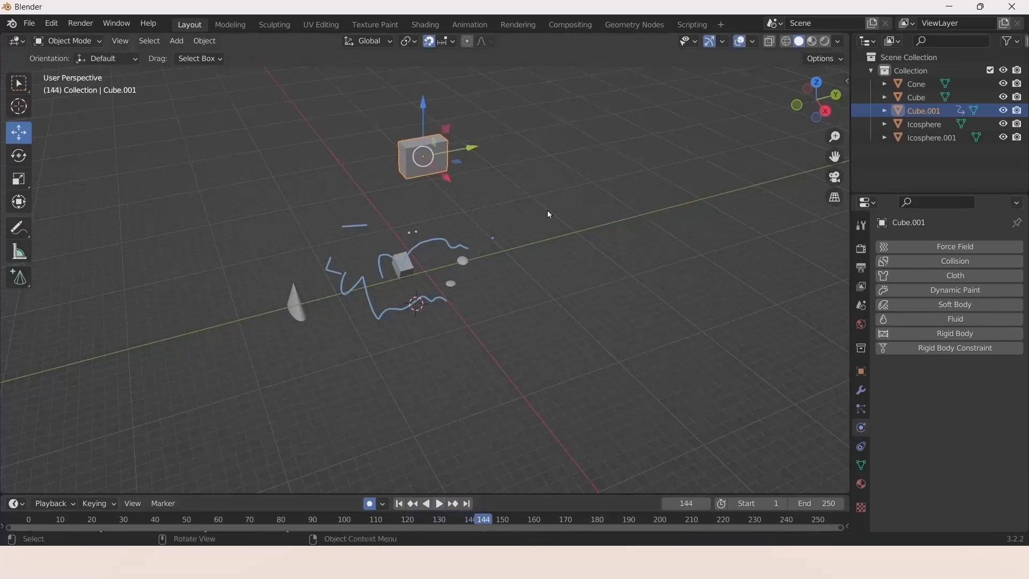
pyautogui.click(429, 505)
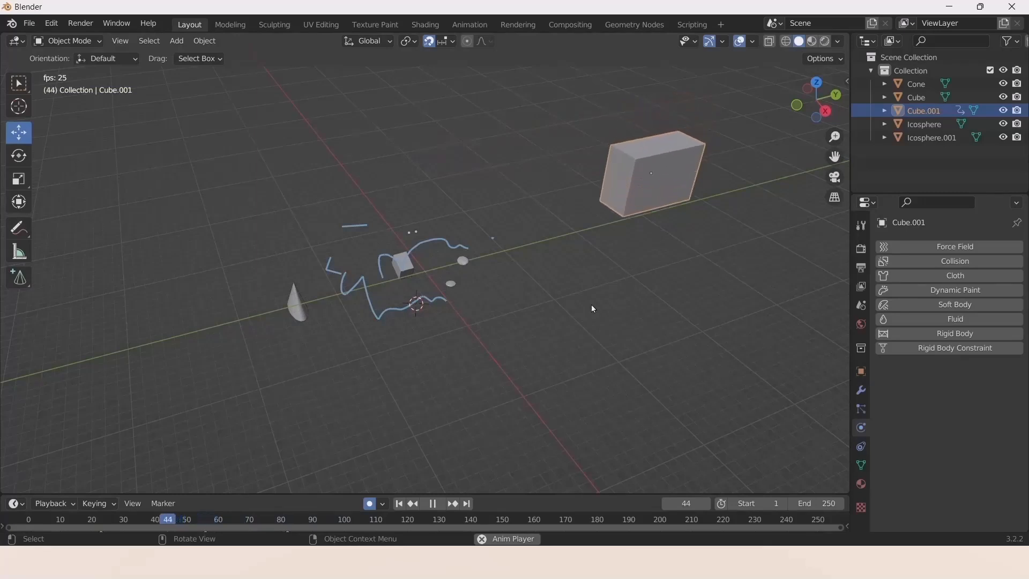
pyautogui.click(437, 503)
pyautogui.click(400, 503)
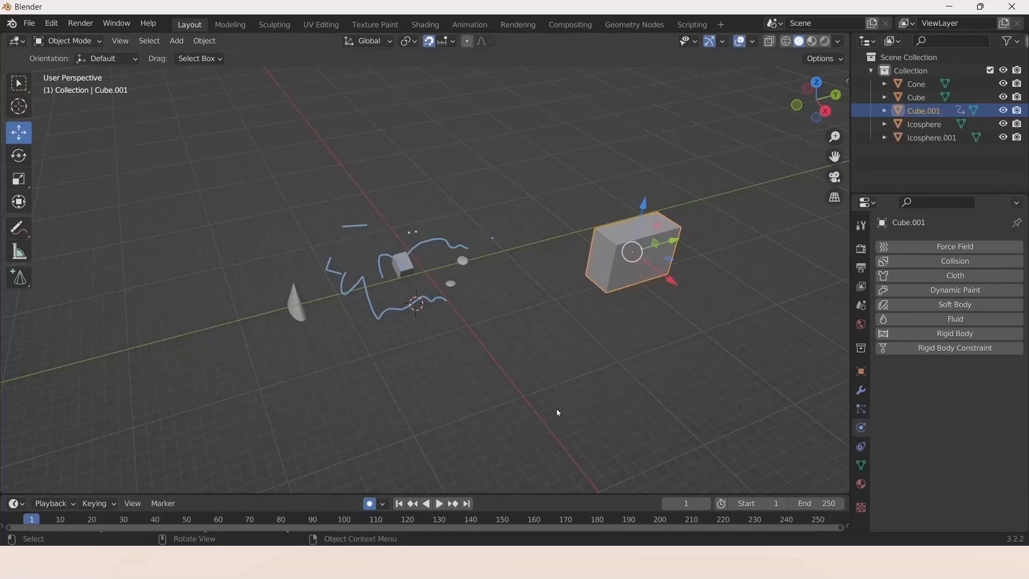
pyautogui.click(528, 380)
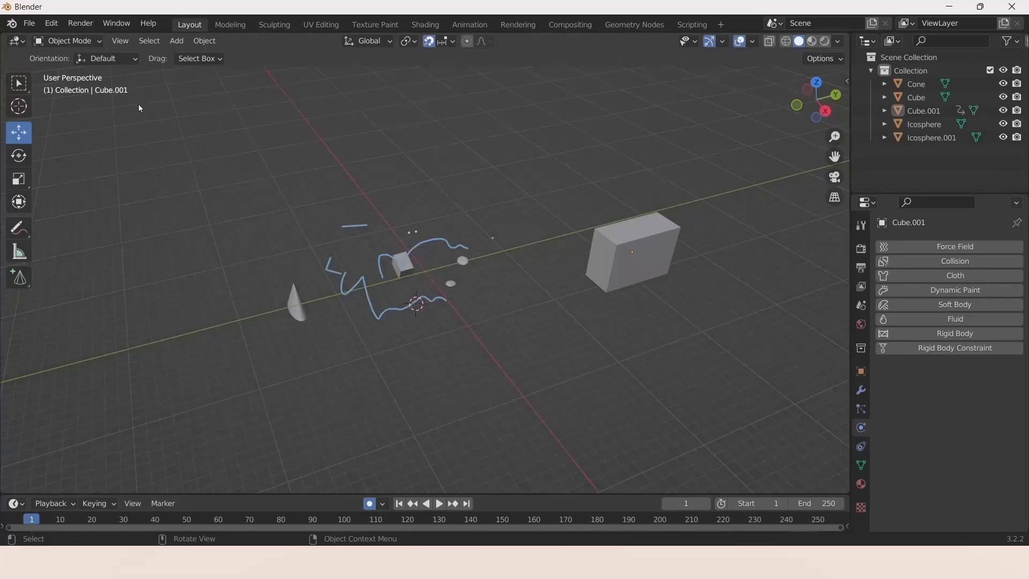
# - View the list of available add-ons in the Preferences and close the Preferences window
pyautogui.click(52, 24)
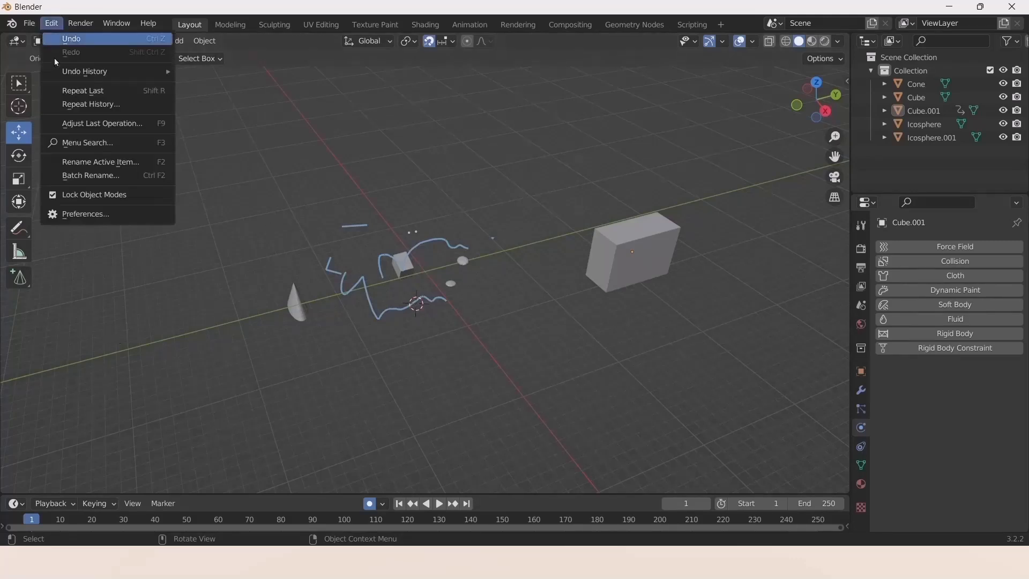
pyautogui.click(78, 217)
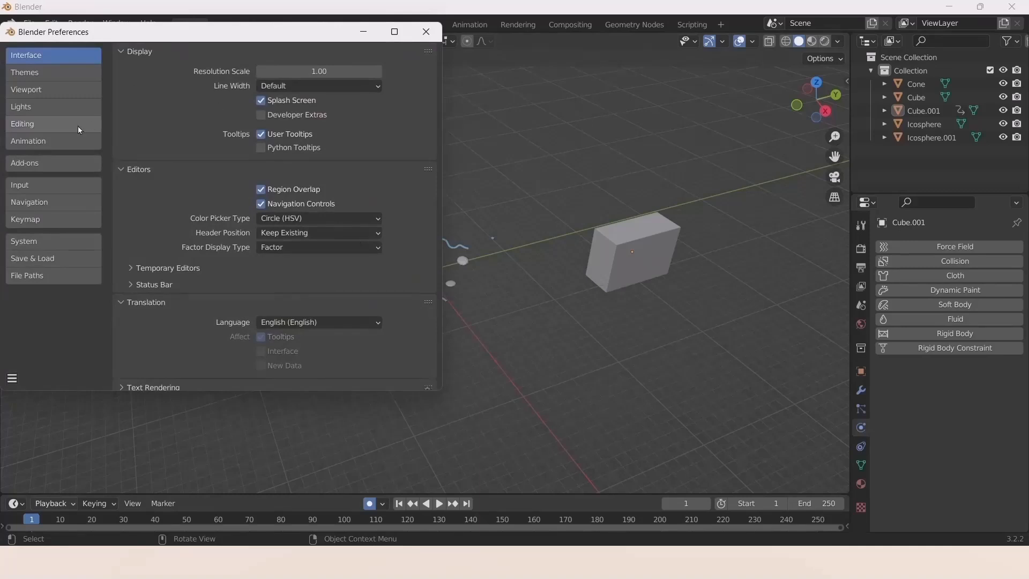
pyautogui.click(41, 164)
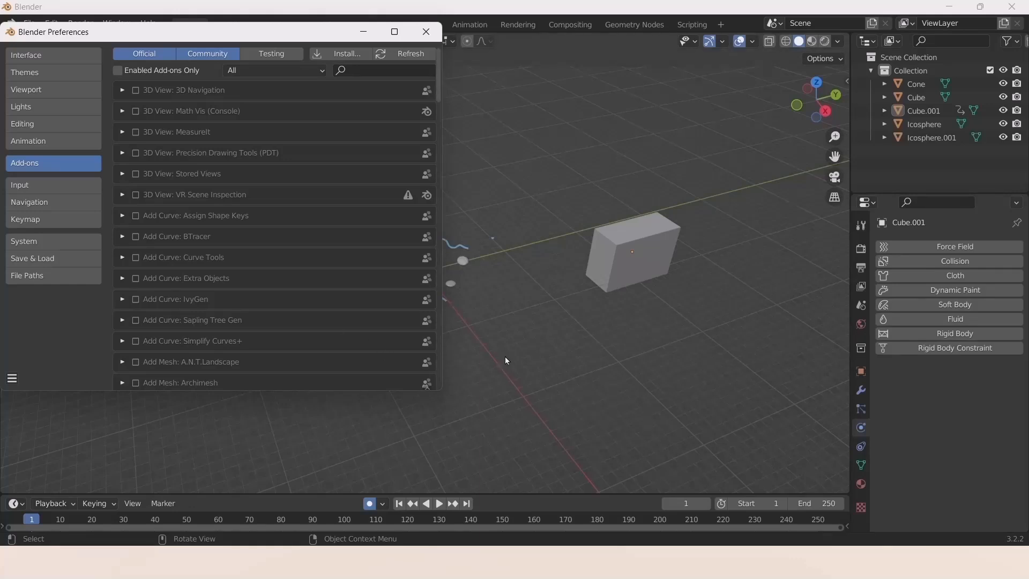
pyautogui.click(426, 31)
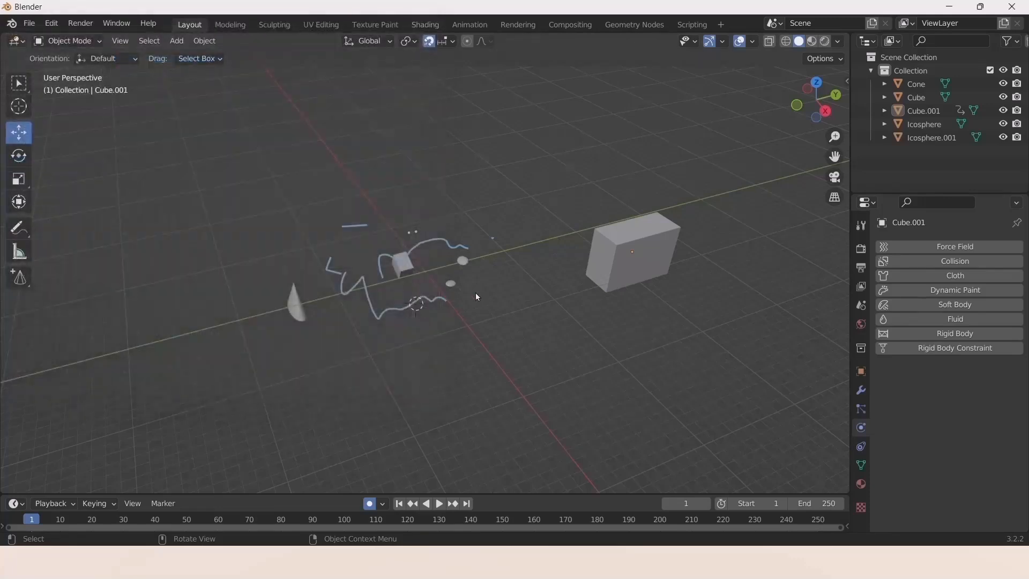
pyautogui.moveTo(417, 391); pyautogui.dragTo(407, 367, button='middle')
pyautogui.moveTo(354, 334); pyautogui.dragTo(470, 356, button='middle')
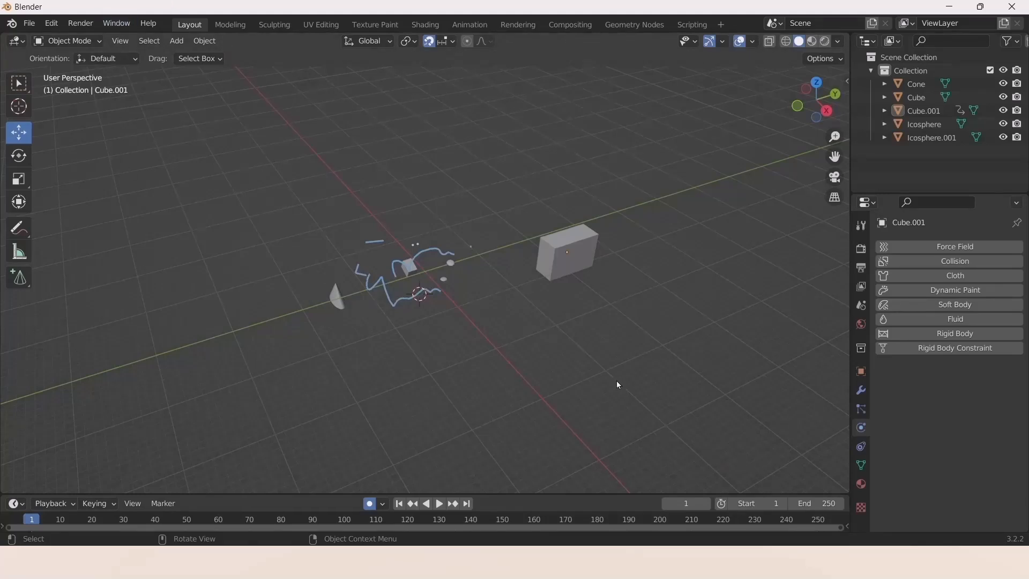
pyautogui.moveTo(429, 354)
pyautogui.mouseDown(button='middle')
pyautogui.moveTo(474, 365)
pyautogui.moveTo(441, 358)
pyautogui.mouseUp(button='middle')
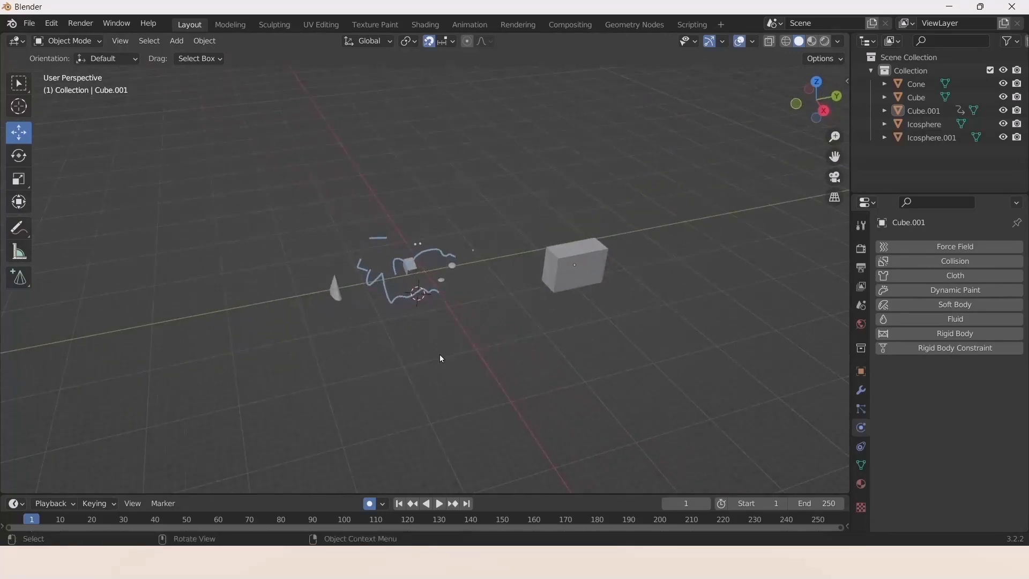
pyautogui.moveTo(608, 363); pyautogui.dragTo(531, 345, button='middle')
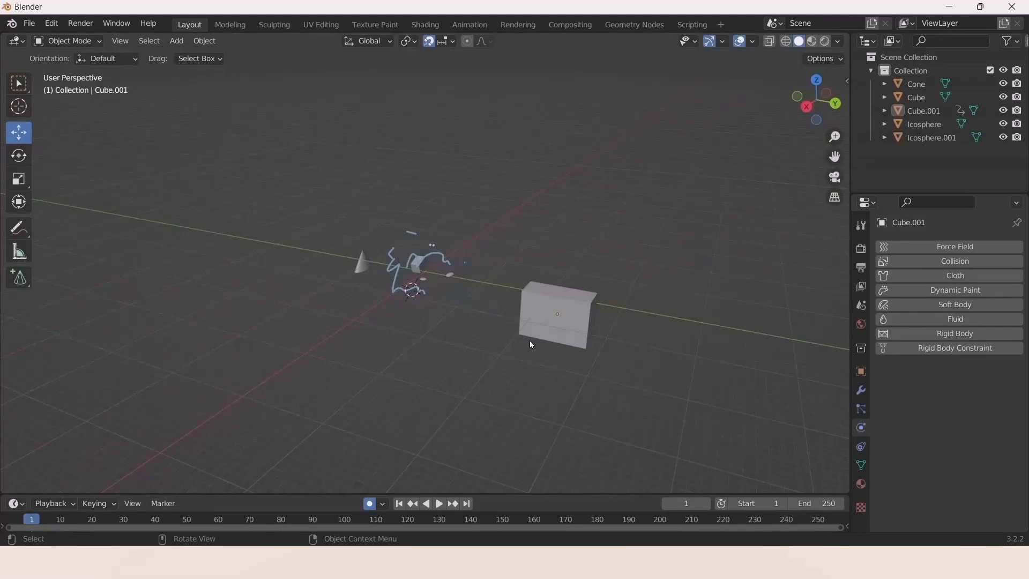